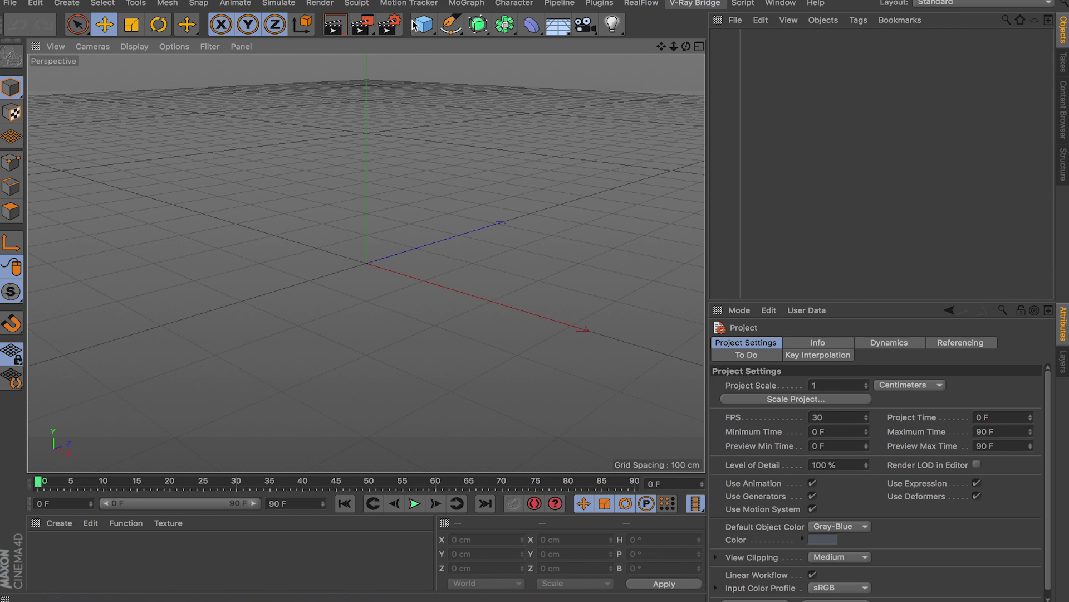
Add a cube primitive and raise it to about 98 cm on the Y axis
{"action": "left_click_drag", "start_coordinate": [422, 24], "coordinate": [592, 56]}
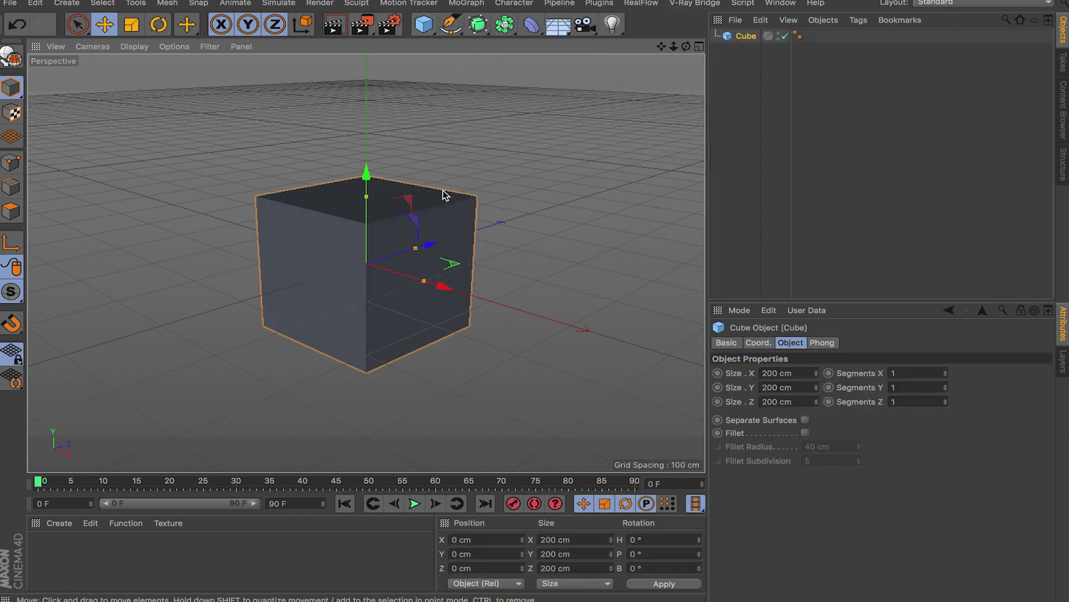
{"action": "left_click_drag", "start_coordinate": [377, 241], "coordinate": [385, 176]}
{"action": "scroll", "coordinate": [399, 209], "scroll_direction": "down", "scroll_amount": 3}
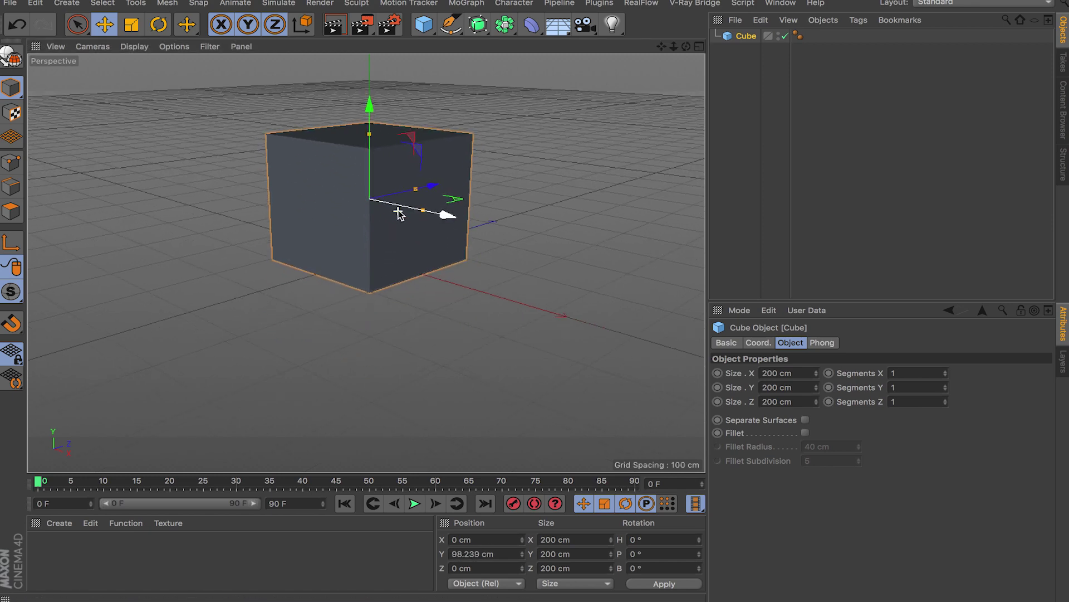
{"action": "scroll", "coordinate": [398, 209], "scroll_direction": "up", "scroll_amount": 4}
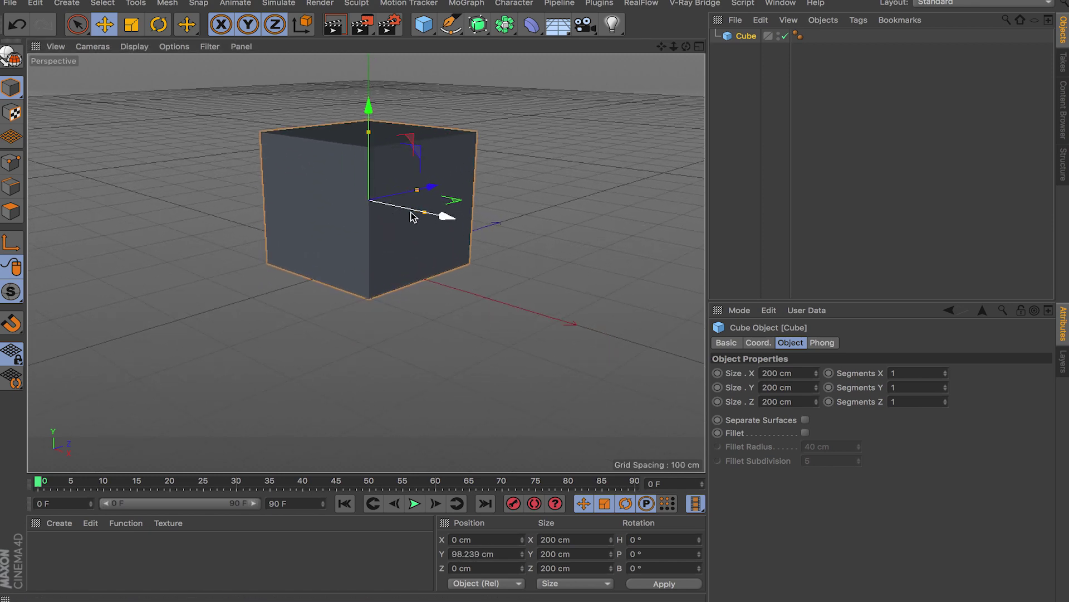
{"action": "left_click_drag", "start_coordinate": [421, 297], "coordinate": [301, 190], "text": "alt"}
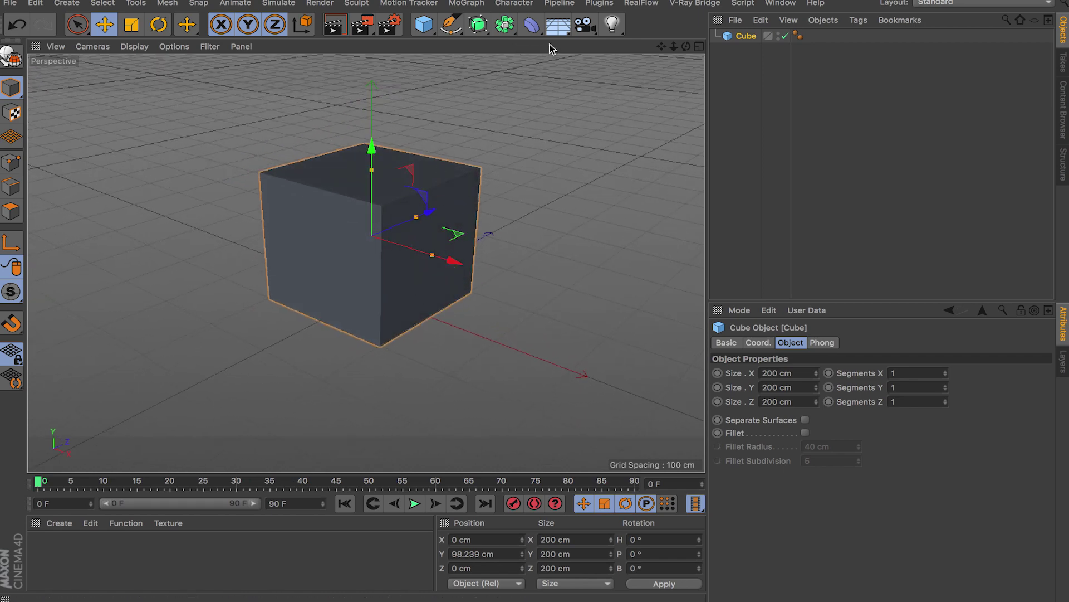
{"action": "left_click_drag", "start_coordinate": [551, 223], "coordinate": [559, 323], "text": "alt"}
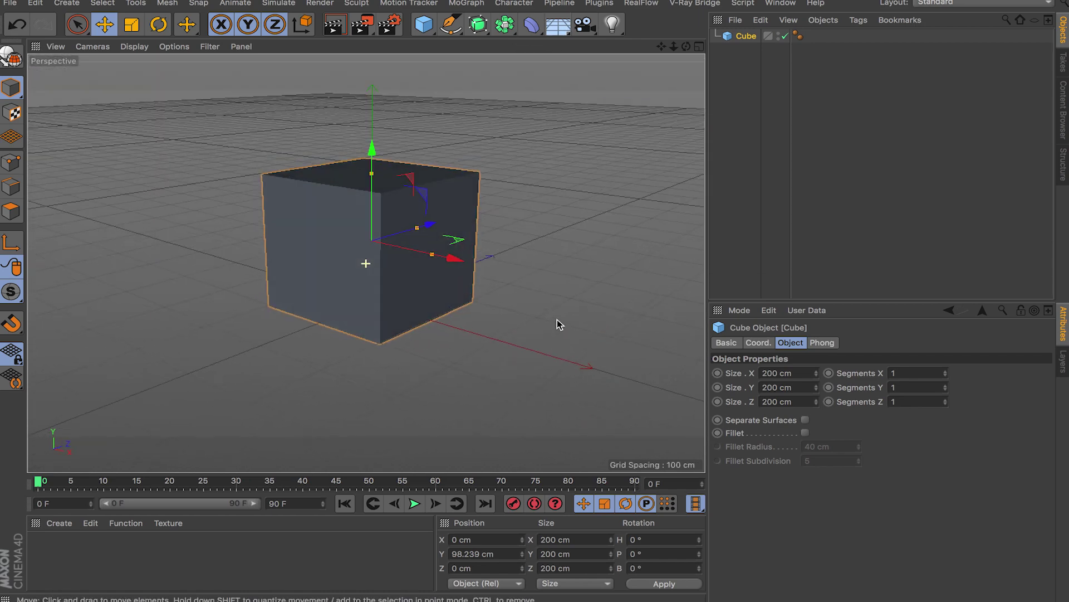
Enable the cube's fillet with a radius of 20 cm and a fillet subdivision of 10
{"action": "left_click", "coordinate": [805, 433]}
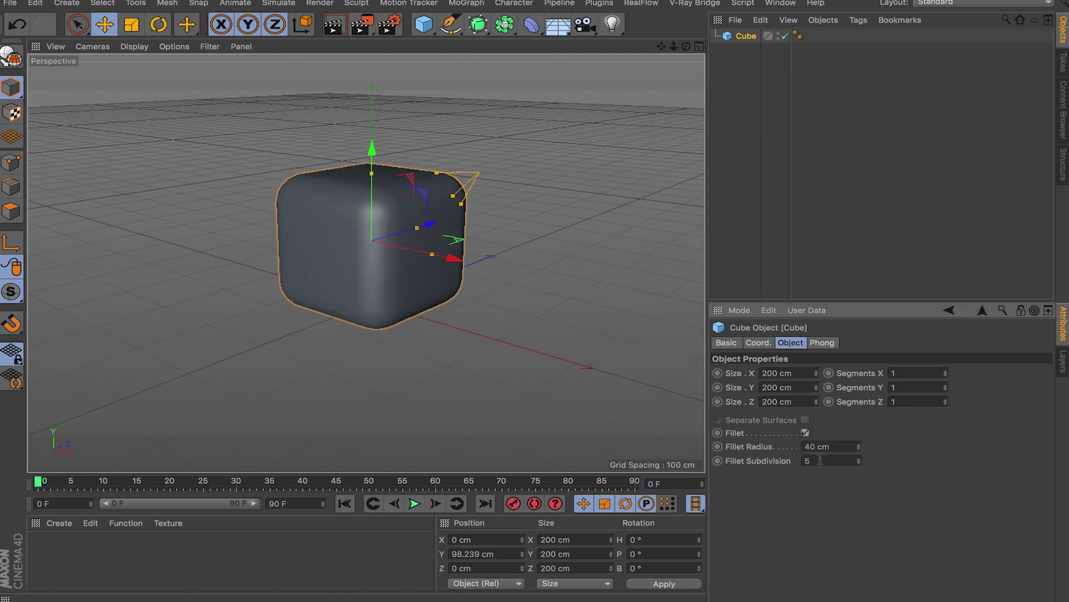
{"action": "left_click", "coordinate": [846, 447]}
{"action": "type", "text": "20"}
{"action": "left_click", "coordinate": [821, 461]}
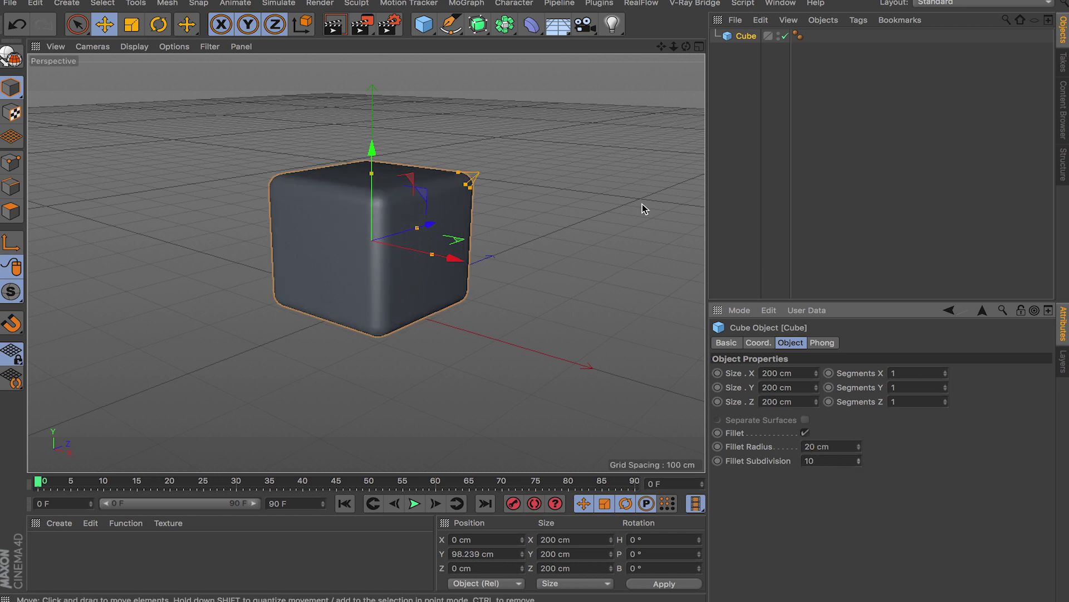
Make the cube editable and inset its two visible side polygons by about 15 cm with Extrude Inner
{"action": "key", "text": "c"}
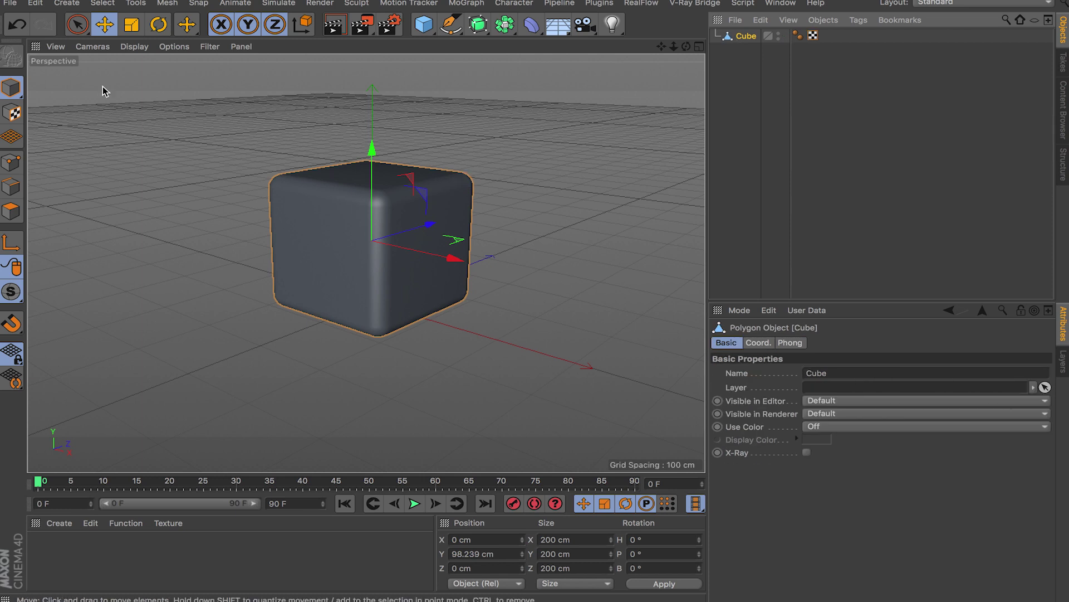
{"action": "left_click", "coordinate": [11, 211]}
{"action": "left_click", "coordinate": [77, 24]}
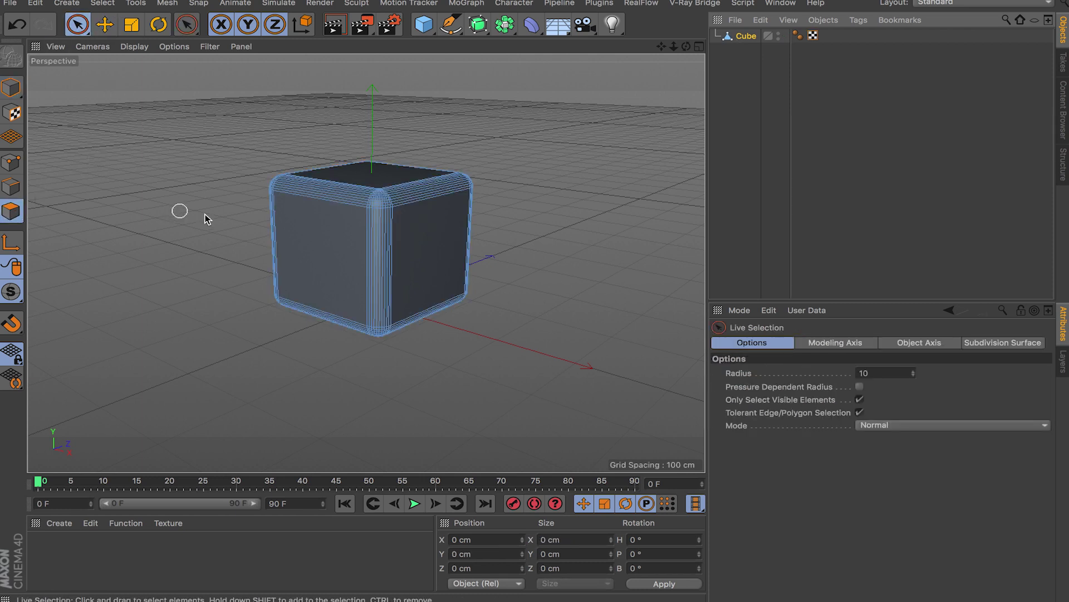
{"action": "left_click", "coordinate": [332, 246]}
{"action": "left_click", "coordinate": [429, 256], "text": "shift"}
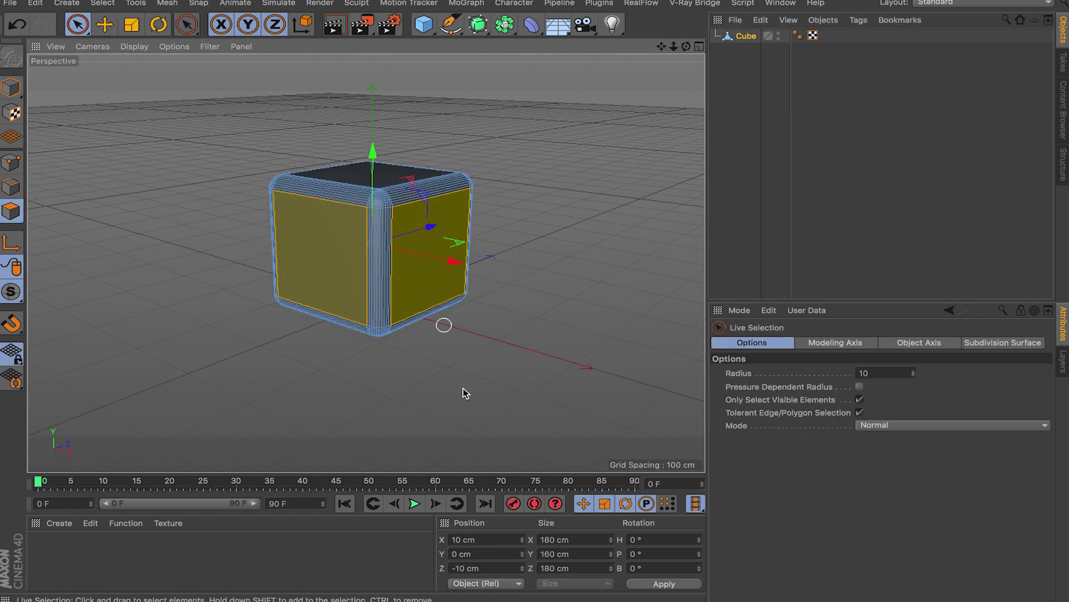
{"action": "right_click", "coordinate": [475, 340]}
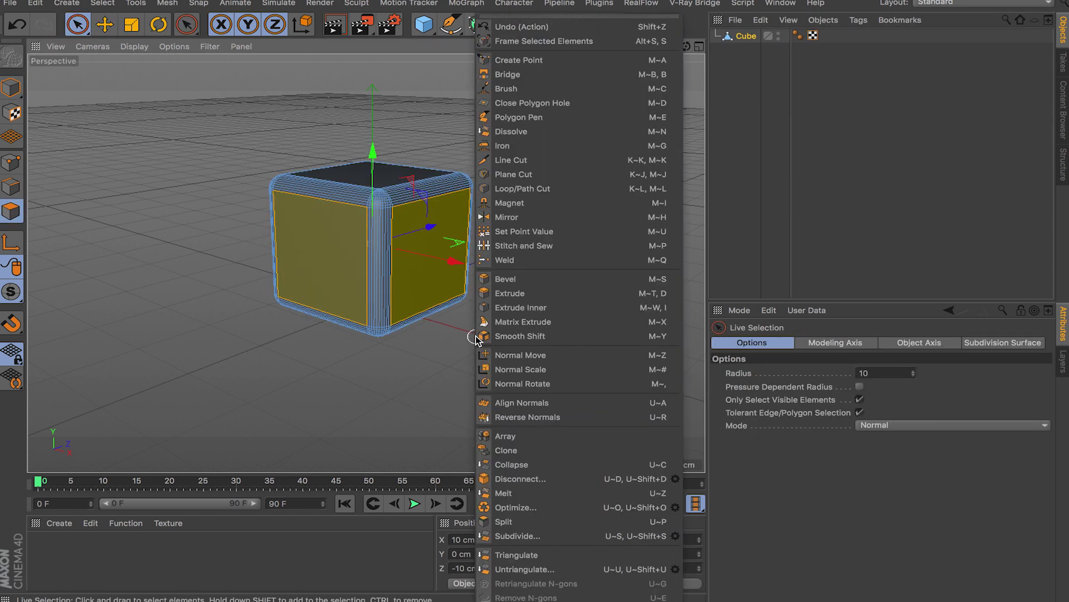
{"action": "left_click", "coordinate": [518, 313]}
{"action": "left_click_drag", "start_coordinate": [339, 281], "coordinate": [384, 279]}
Extrude the two inset polygons inward with an offset of about -20 cm to form recessed panels
{"action": "right_click", "coordinate": [507, 277]}
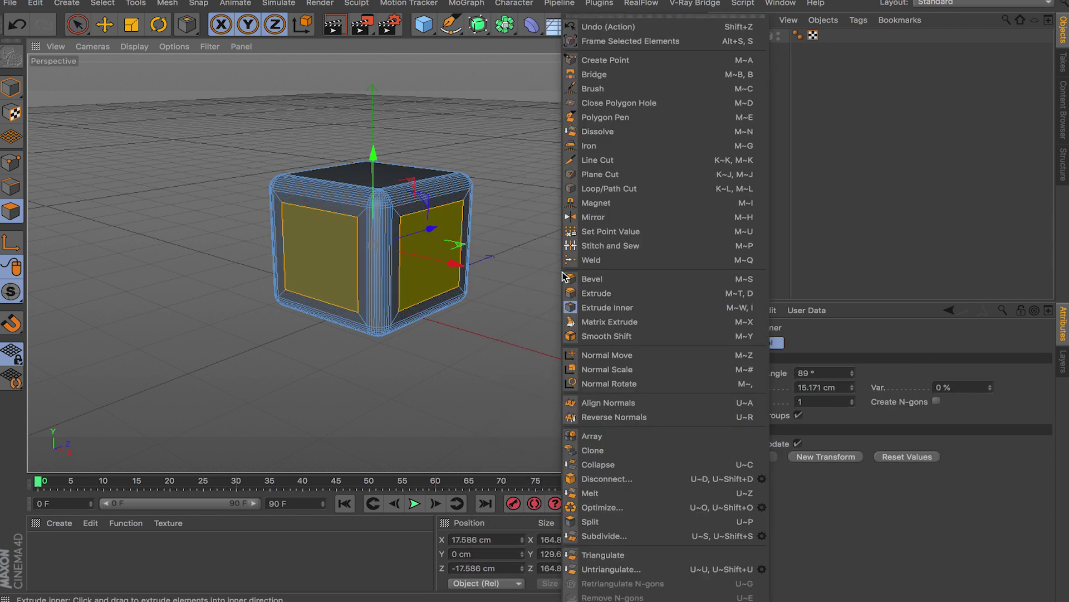
{"action": "left_click", "coordinate": [640, 288]}
{"action": "left_click_drag", "start_coordinate": [448, 270], "coordinate": [386, 244]}
Bevel the inner and outer edge loops of both recesses with an offset of about 0.9 cm and subdivision 2
{"action": "scroll", "coordinate": [386, 244], "scroll_direction": "up", "scroll_amount": 10}
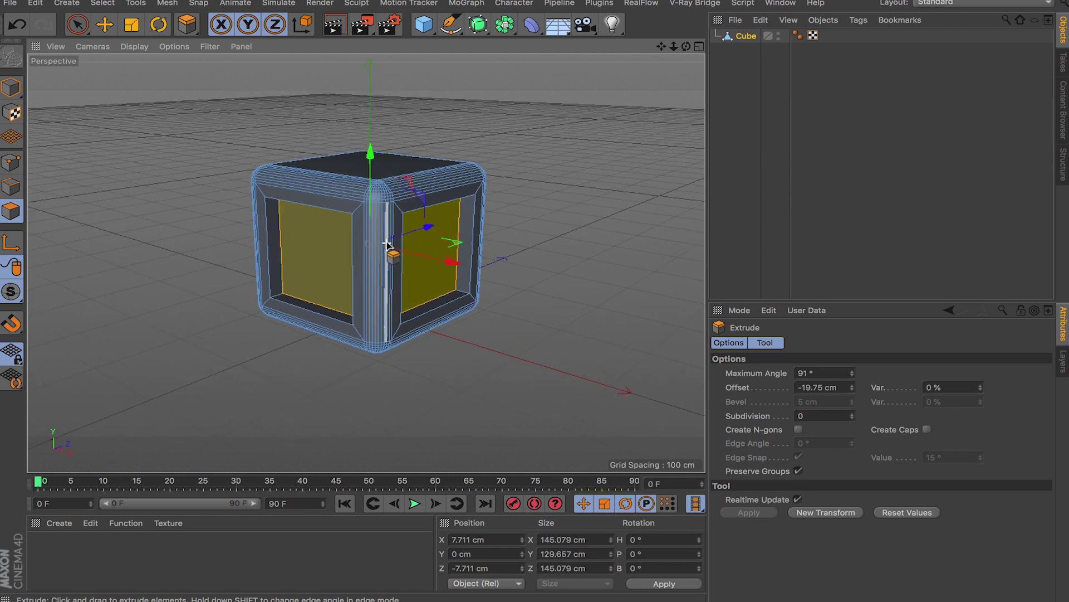
{"action": "left_click", "coordinate": [78, 24]}
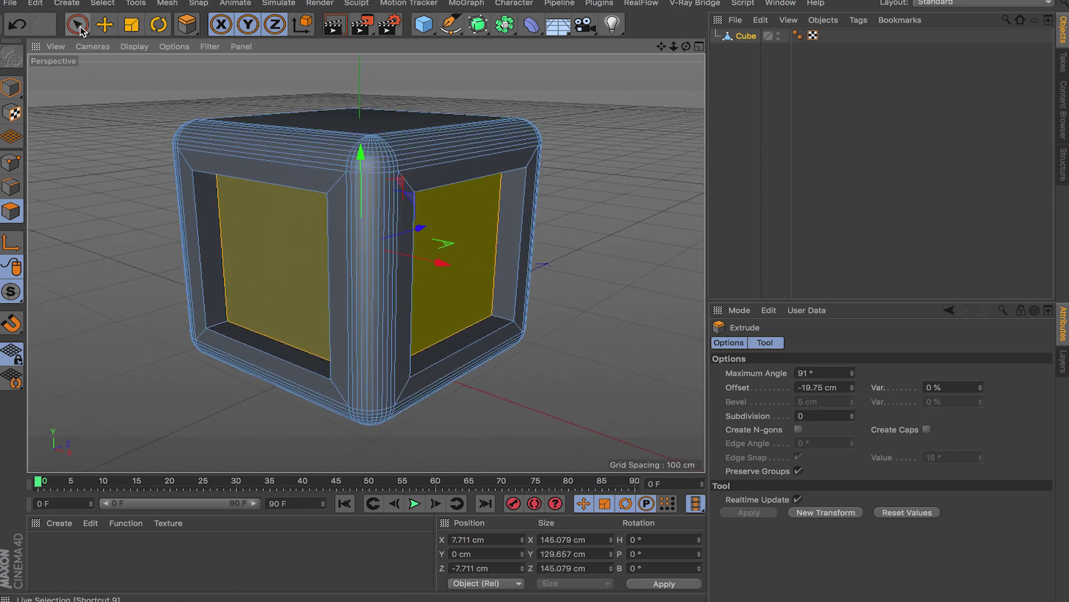
{"action": "left_click", "coordinate": [10, 187]}
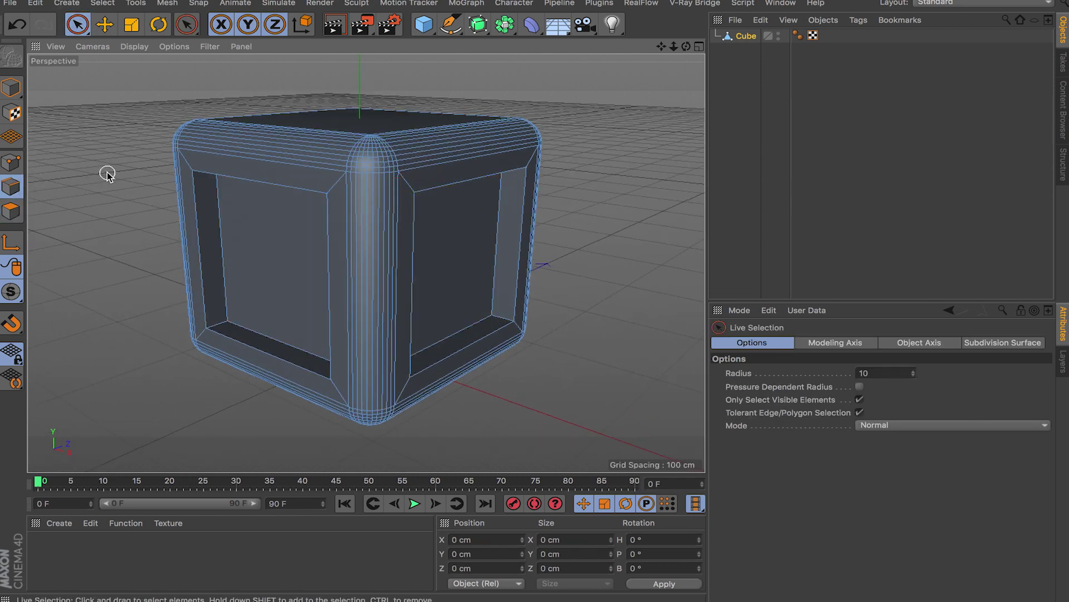
{"action": "key", "text": "u"}
{"action": "key", "text": "l"}
{"action": "left_click", "coordinate": [224, 237]}
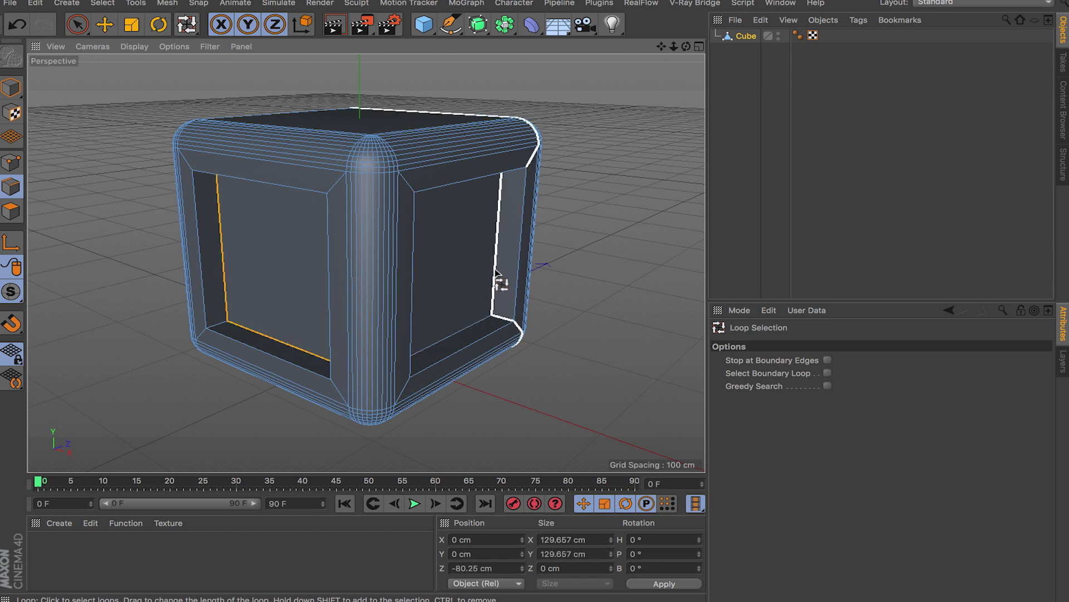
{"action": "left_click", "coordinate": [490, 236], "text": "shift"}
{"action": "left_click", "coordinate": [209, 176], "text": "shift"}
{"action": "left_click", "coordinate": [455, 193], "text": "shift"}
{"action": "right_click", "coordinate": [609, 231]}
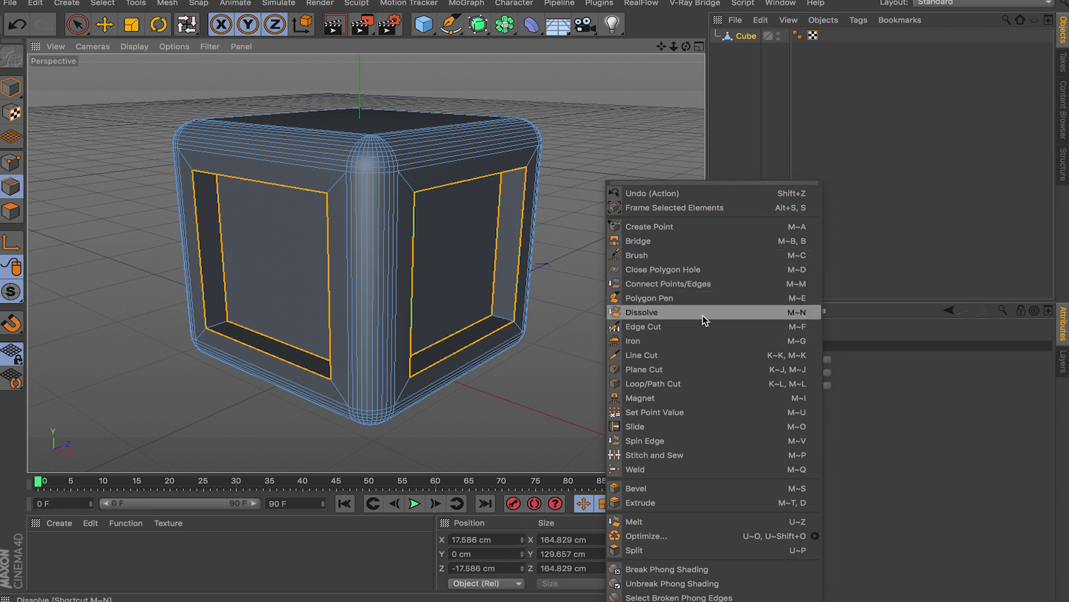
{"action": "left_click", "coordinate": [686, 486]}
{"action": "mouse_move", "coordinate": [312, 201]}
{"action": "left_mouse_down"}
{"action": "mouse_move", "coordinate": [351, 186]}
{"action": "mouse_move", "coordinate": [324, 194]}
{"action": "left_mouse_up"}
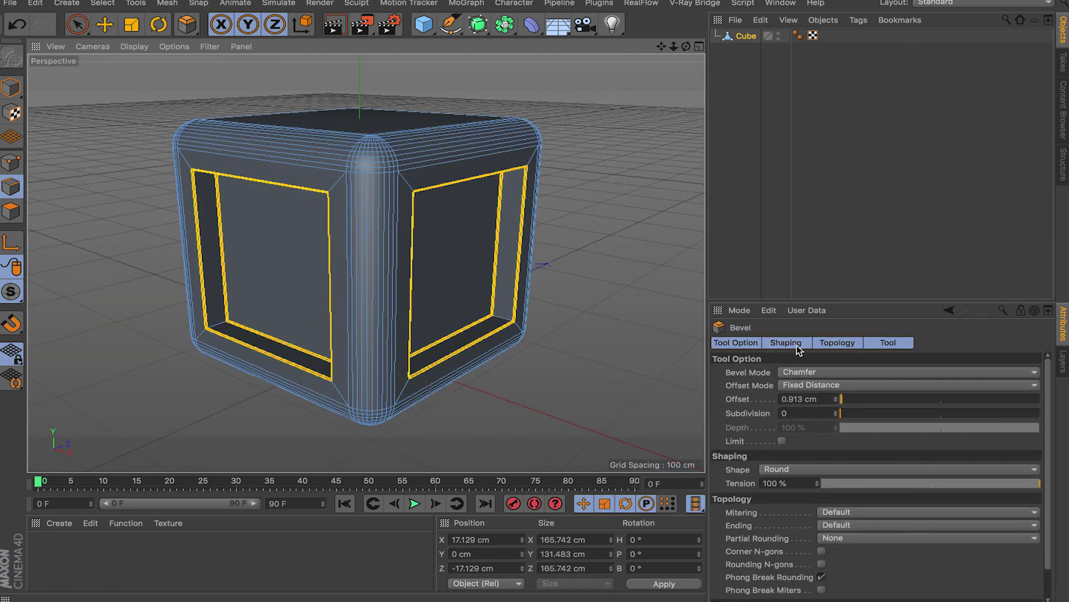
{"action": "left_click", "coordinate": [835, 412]}
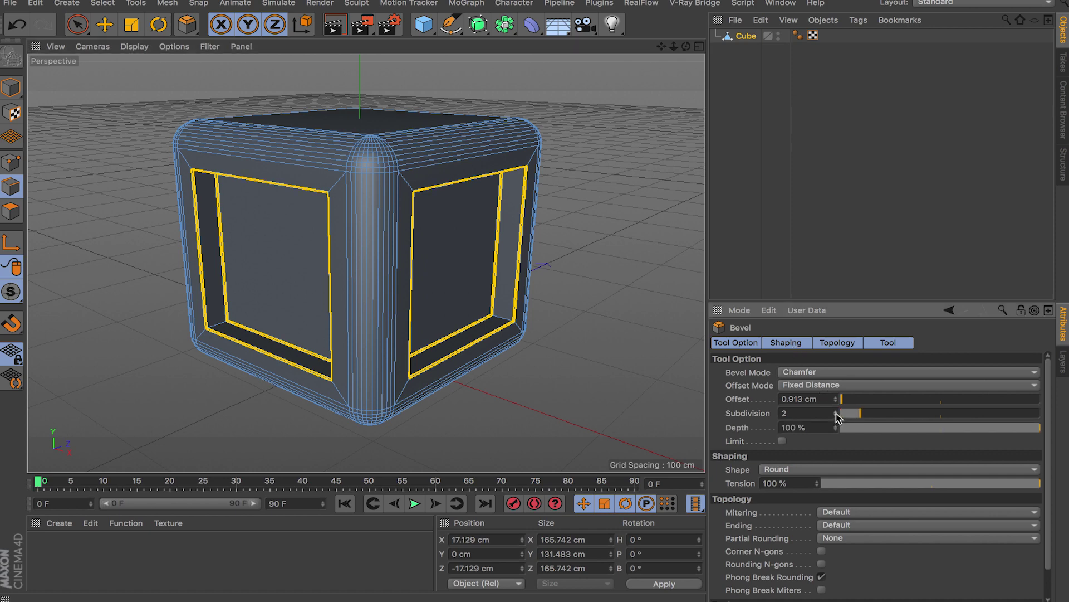
Inspect the bevelled recess edges up close and clear the edge selection using Live Selection
{"action": "scroll", "coordinate": [436, 302], "scroll_direction": "up", "scroll_amount": 6}
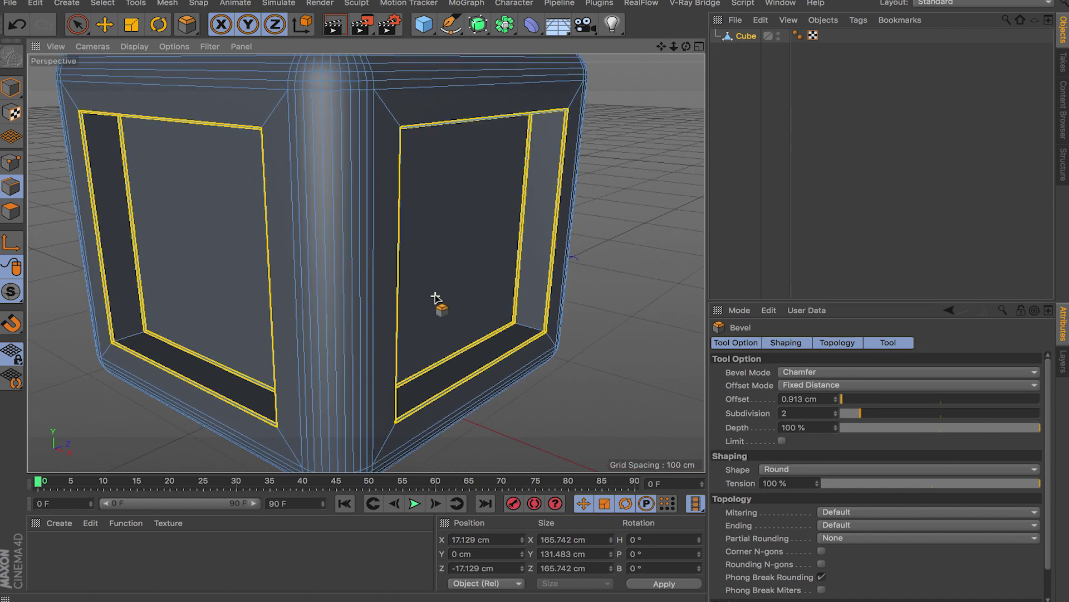
{"action": "scroll", "coordinate": [436, 299], "scroll_direction": "up", "scroll_amount": 5}
{"action": "scroll", "coordinate": [496, 311], "scroll_direction": "up", "scroll_amount": 3}
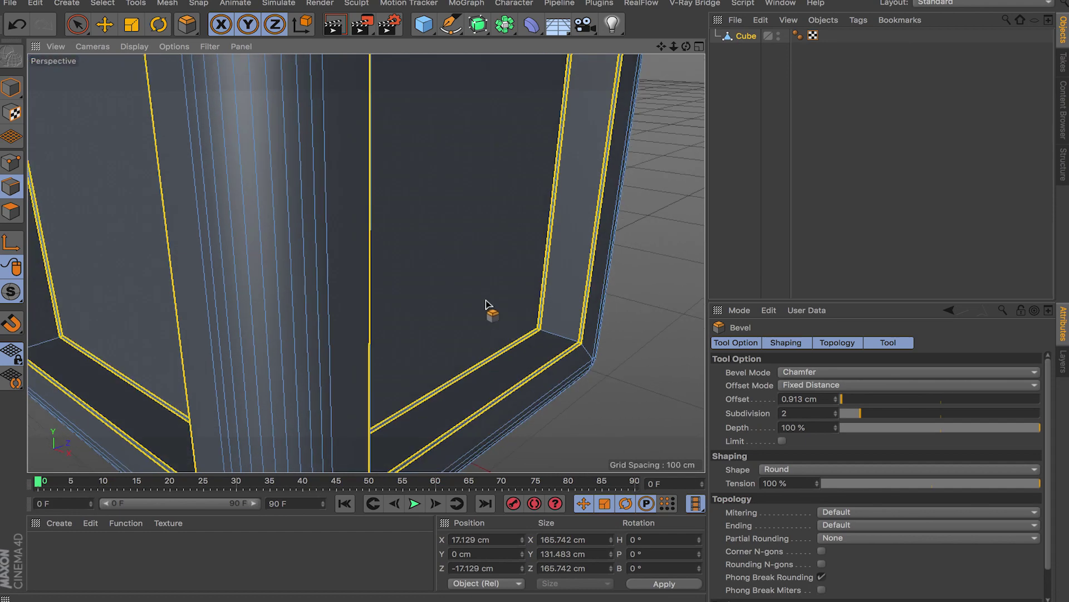
{"action": "left_click", "coordinate": [77, 24]}
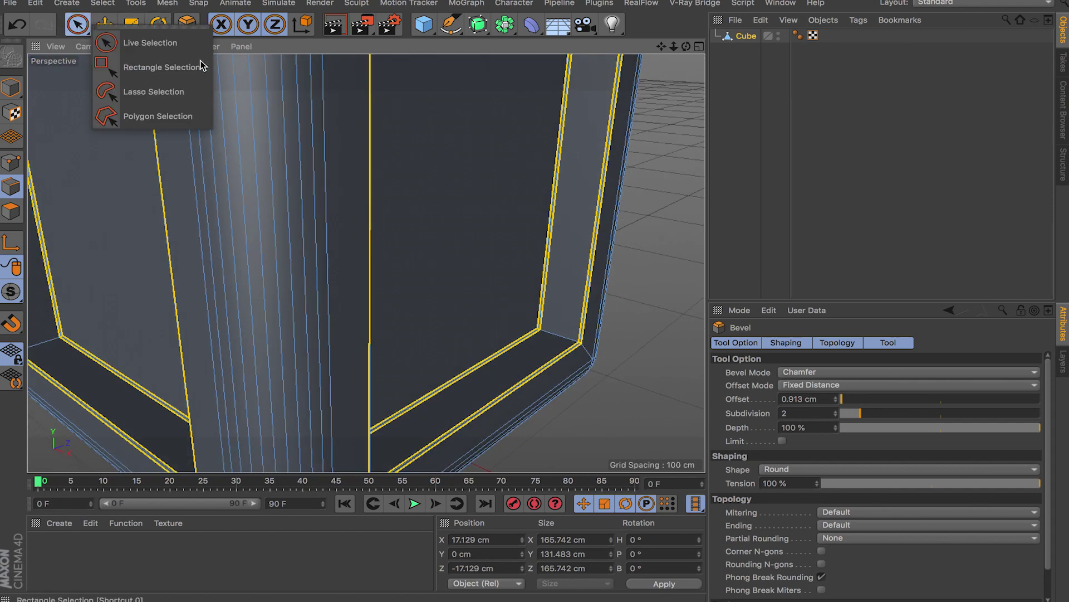
{"action": "left_click", "coordinate": [150, 43]}
{"action": "left_click", "coordinate": [649, 255]}
Add a Floor object to the scene beneath the cube
{"action": "scroll", "coordinate": [650, 255], "scroll_direction": "down", "scroll_amount": 4}
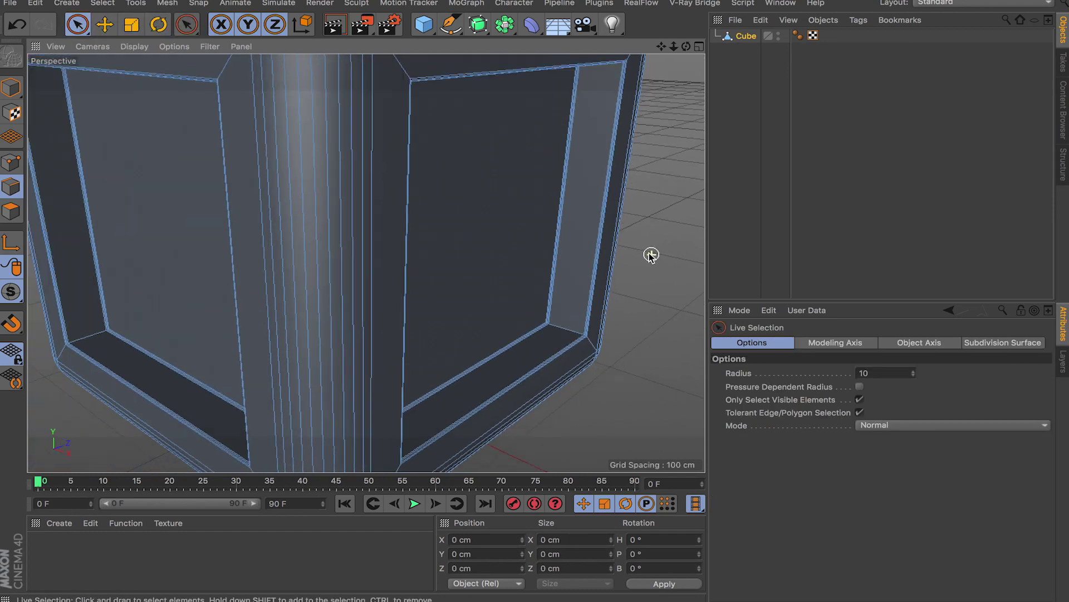
{"action": "scroll", "coordinate": [651, 255], "scroll_direction": "down", "scroll_amount": 8}
{"action": "left_click_drag", "start_coordinate": [557, 24], "coordinate": [607, 38]}
{"action": "left_click_drag", "start_coordinate": [587, 211], "coordinate": [369, 331], "text": "alt"}
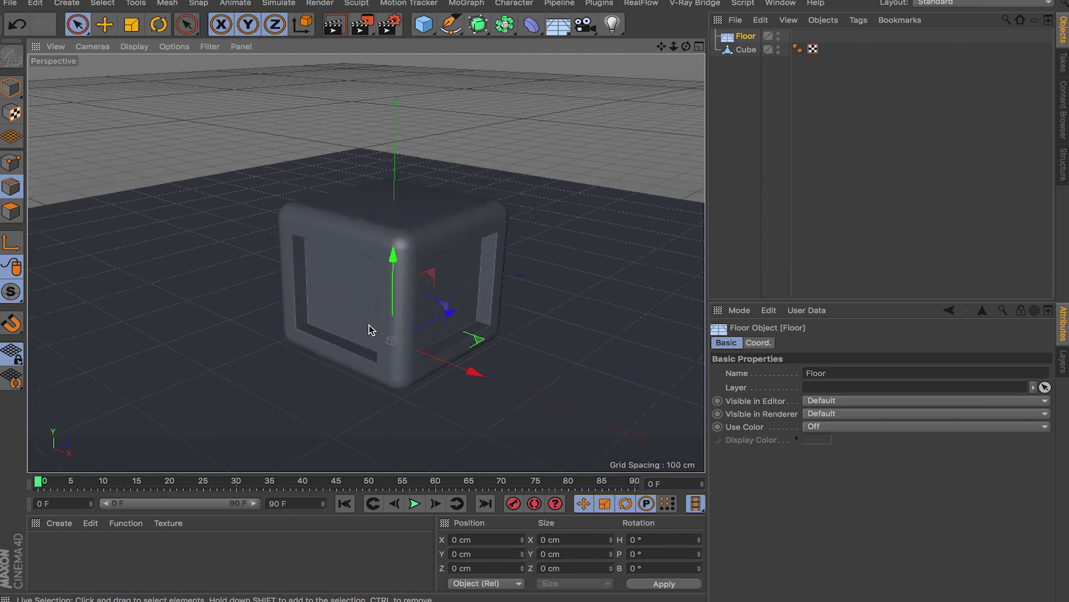
Raise the whole cube object to about 196 cm on the Y axis, clear of the floor
{"action": "left_click", "coordinate": [746, 49]}
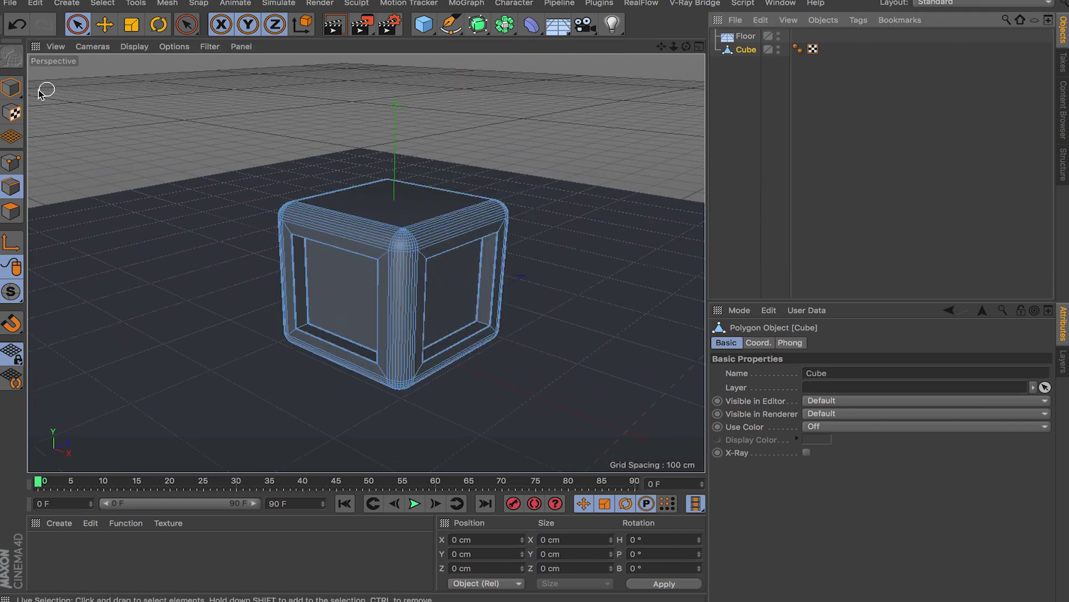
{"action": "left_click", "coordinate": [11, 87]}
{"action": "left_click_drag", "start_coordinate": [402, 210], "coordinate": [407, 146]}
{"action": "left_click_drag", "start_coordinate": [453, 227], "coordinate": [468, 287], "text": "alt"}
Add a plane with one width and one height segment, raised to about 104 cm on the Y axis
{"action": "left_click", "coordinate": [430, 26]}
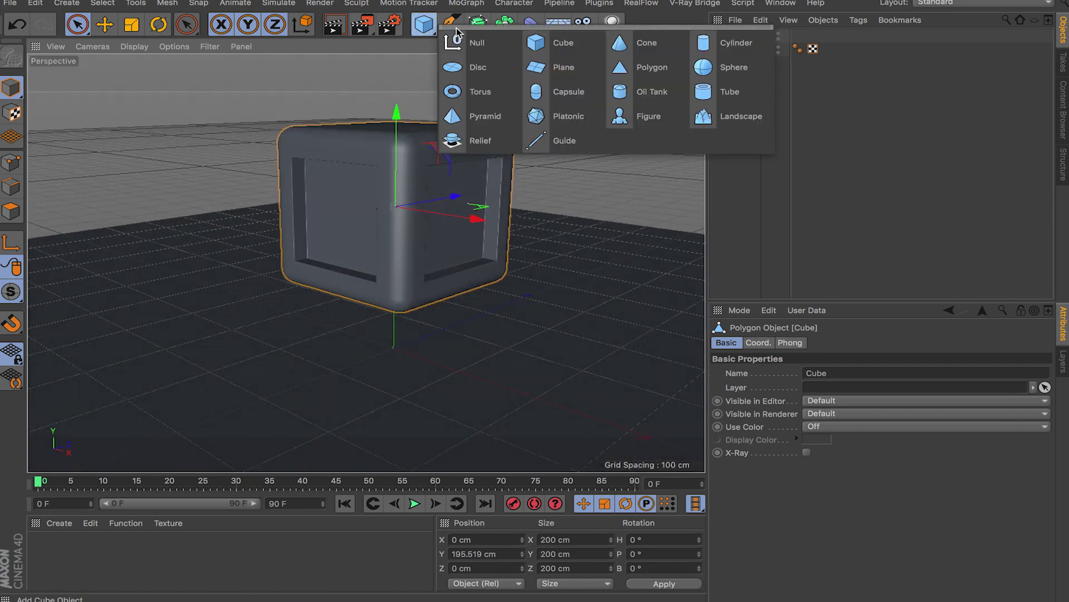
{"action": "left_click", "coordinate": [560, 68]}
{"action": "left_click_drag", "start_coordinate": [391, 305], "coordinate": [410, 230]}
{"action": "left_click", "coordinate": [827, 400]}
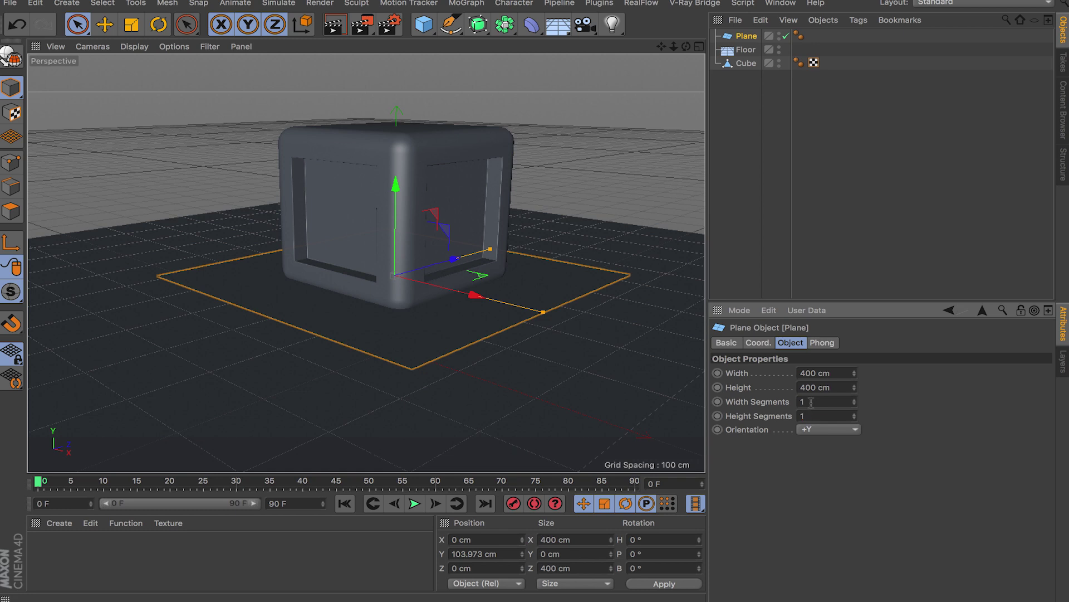
Make the plane editable and extrude its outer edge loop downward by about 38 cm
{"action": "key", "text": "c"}
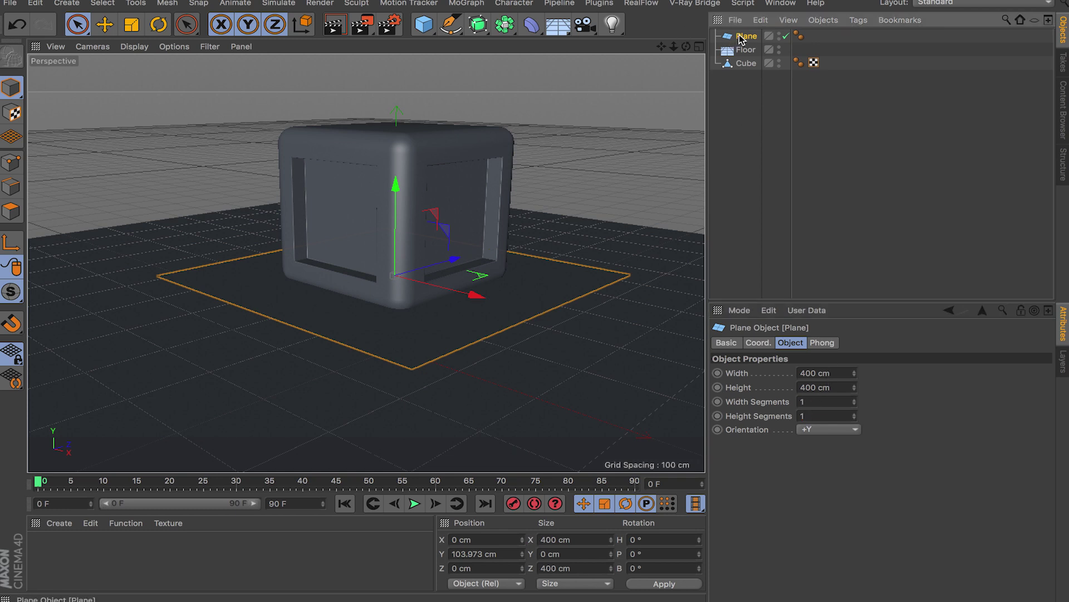
{"action": "left_click", "coordinate": [12, 185]}
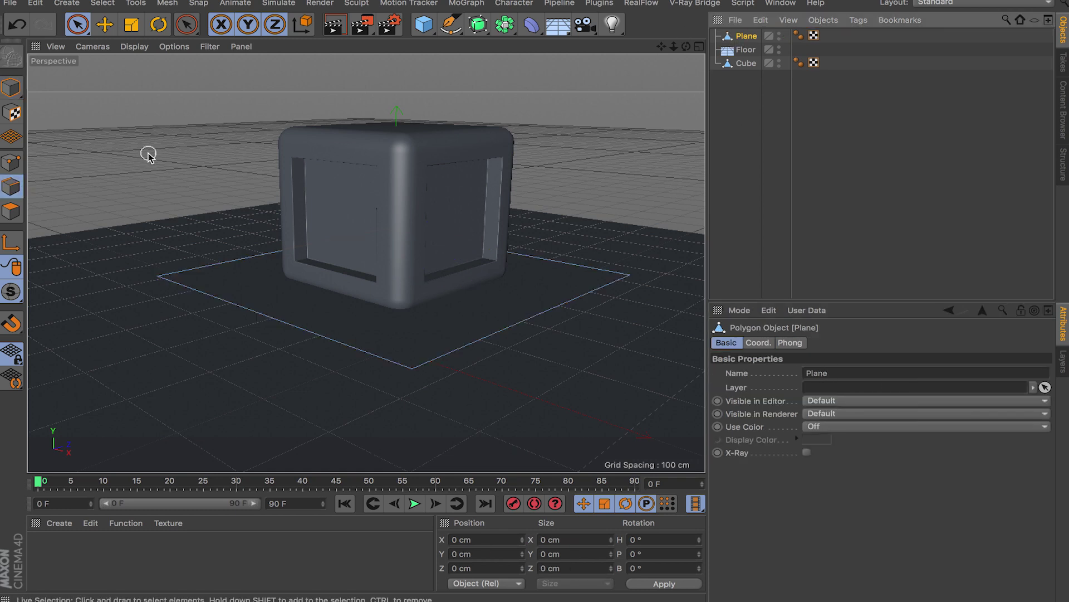
{"action": "key", "text": "u"}
{"action": "key", "text": "l"}
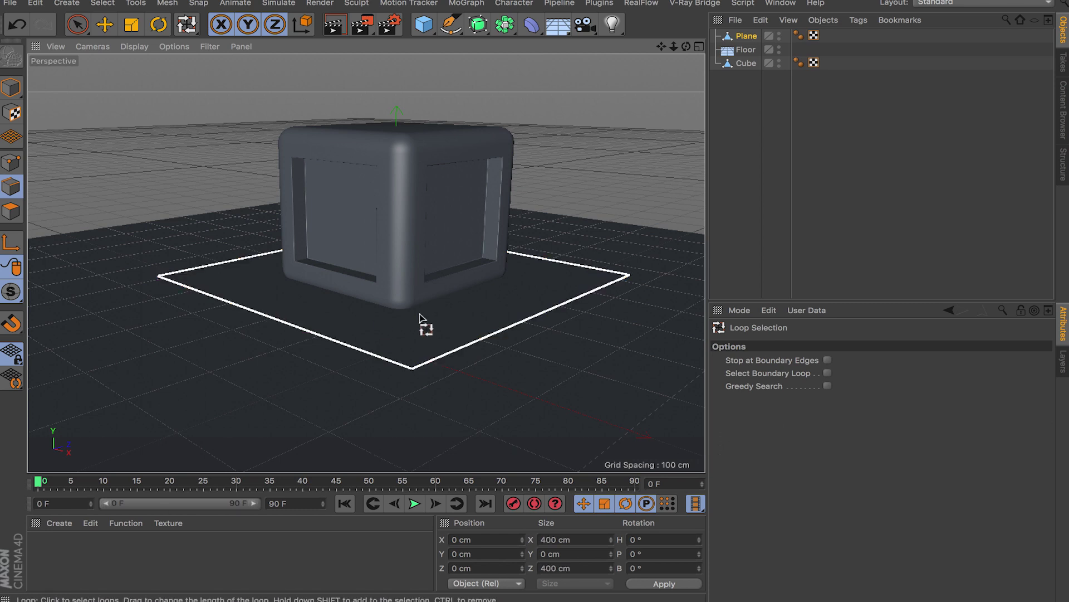
{"action": "left_click", "coordinate": [423, 325]}
{"action": "key", "text": "e"}
{"action": "left_click_drag", "start_coordinate": [397, 213], "coordinate": [405, 245], "text": "ctrl"}
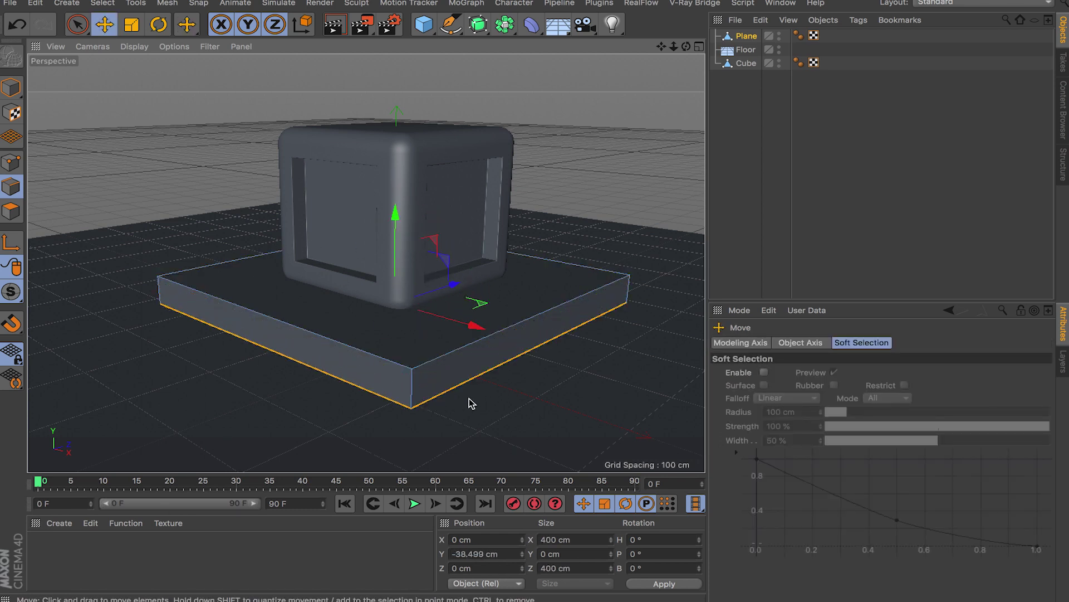
Widen the base's lower edge loop outward to about 490 cm and extrude it down about 102 cm as a second tier
{"action": "key", "text": "t"}
{"action": "left_click_drag", "start_coordinate": [579, 245], "coordinate": [491, 249]}
{"action": "key", "text": "e"}
{"action": "left_click_drag", "start_coordinate": [396, 211], "coordinate": [426, 305], "text": "ctrl"}
{"action": "left_click_drag", "start_coordinate": [505, 360], "coordinate": [390, 245], "text": "alt"}
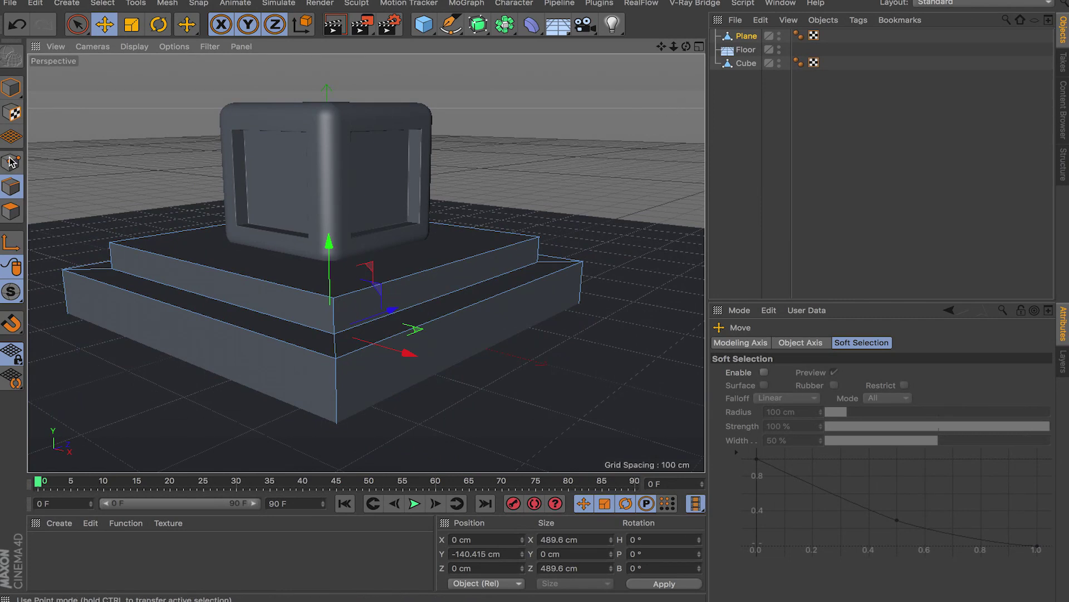
Bevel the three upper edge loops of the stepped base with an offset of about 2.9 cm and subdivision 2
{"action": "key", "text": "u"}
{"action": "key", "text": "l"}
{"action": "left_click", "coordinate": [220, 269]}
{"action": "left_click", "coordinate": [238, 327], "text": "shift"}
{"action": "left_click", "coordinate": [277, 316], "text": "shift"}
{"action": "right_click", "coordinate": [535, 336]}
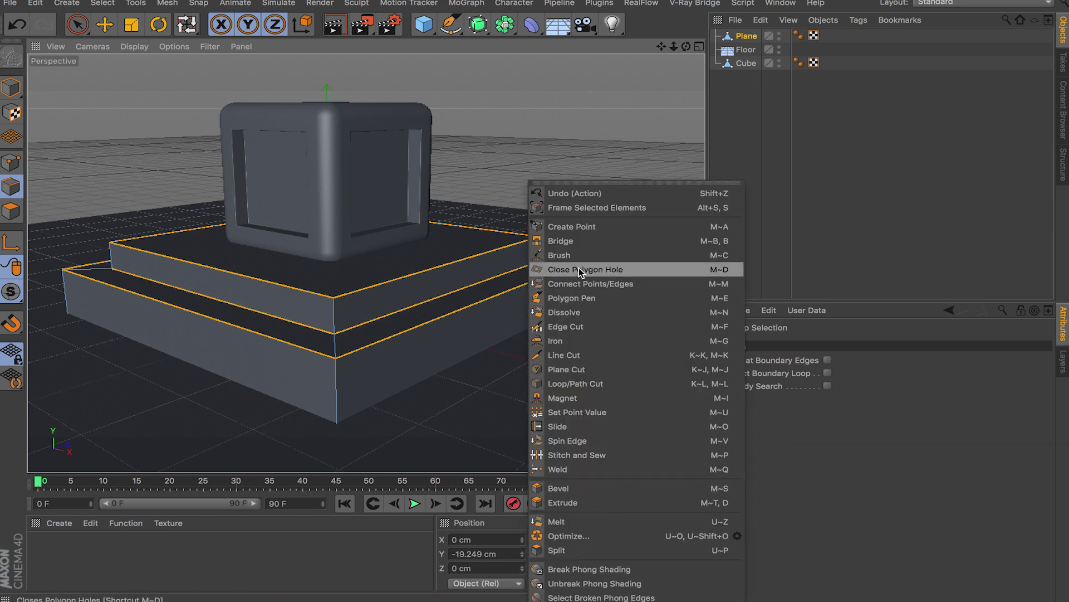
{"action": "left_click", "coordinate": [593, 489]}
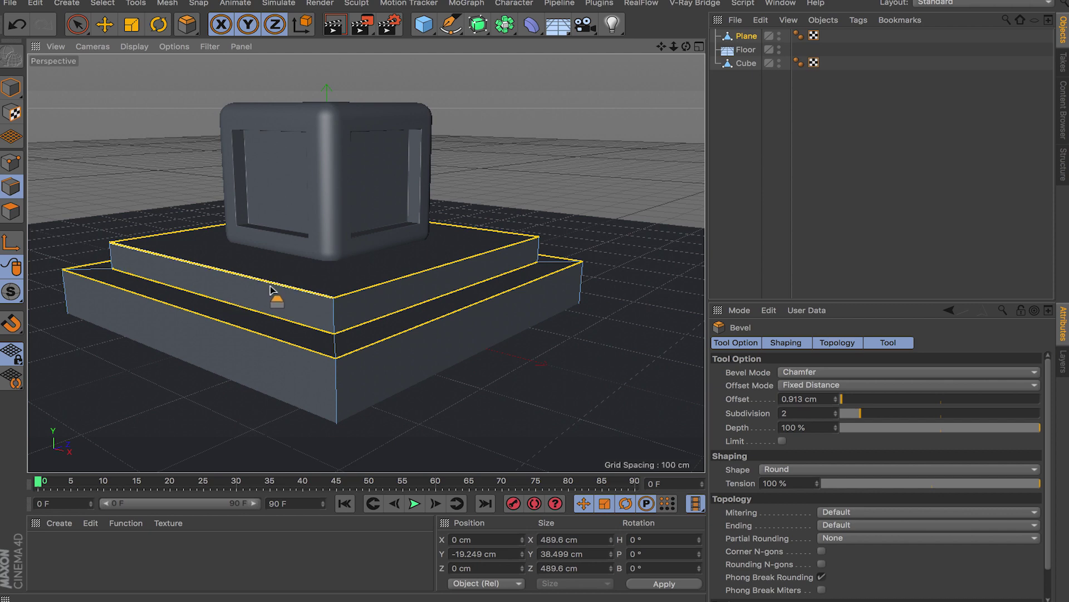
{"action": "left_click_drag", "start_coordinate": [275, 286], "coordinate": [276, 287]}
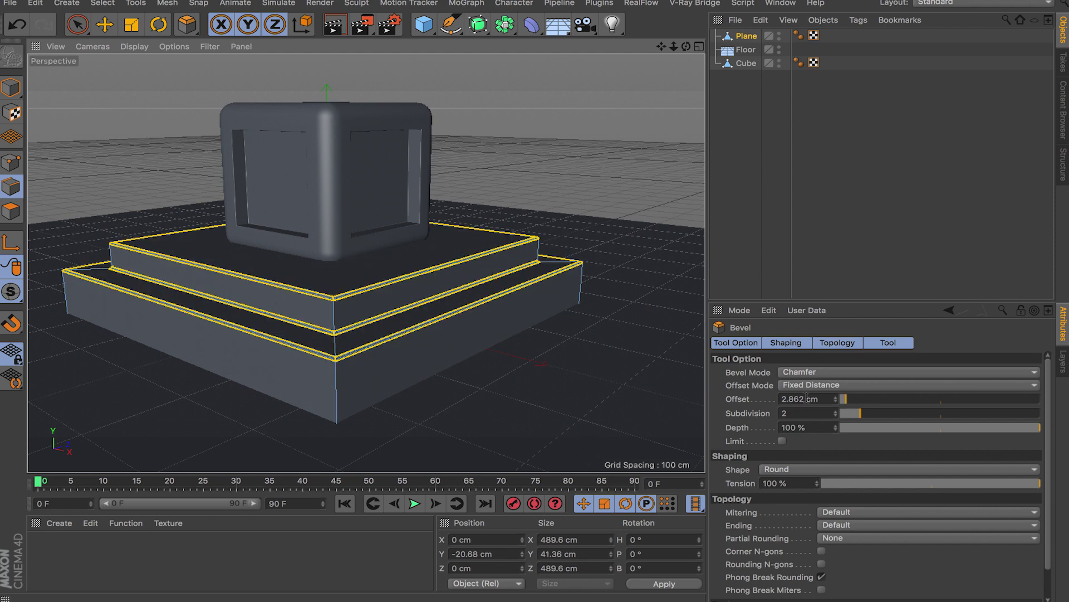
Clear the edge selection, set the renderer to Physical and add the Ambient Occlusion effect in the render settings
{"action": "left_click", "coordinate": [77, 25]}
{"action": "left_click", "coordinate": [102, 119]}
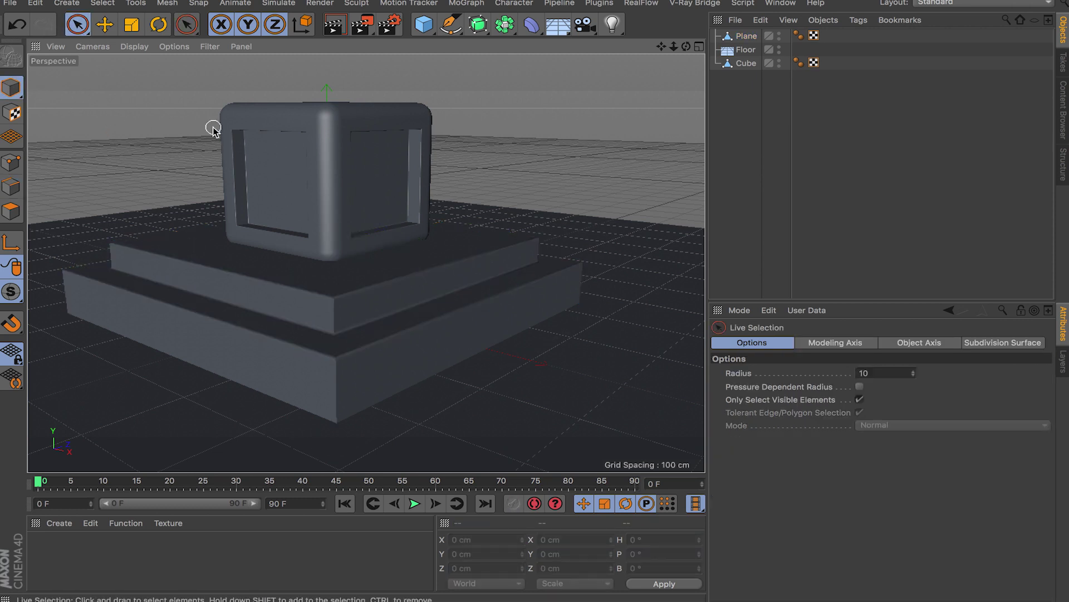
{"action": "left_click", "coordinate": [389, 26]}
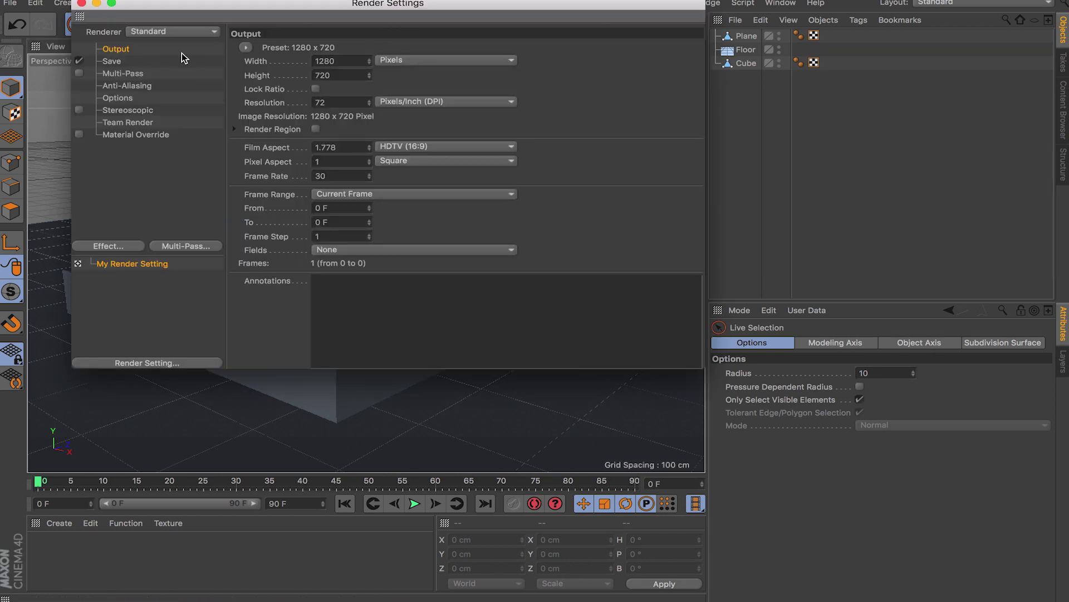
{"action": "left_click", "coordinate": [172, 32]}
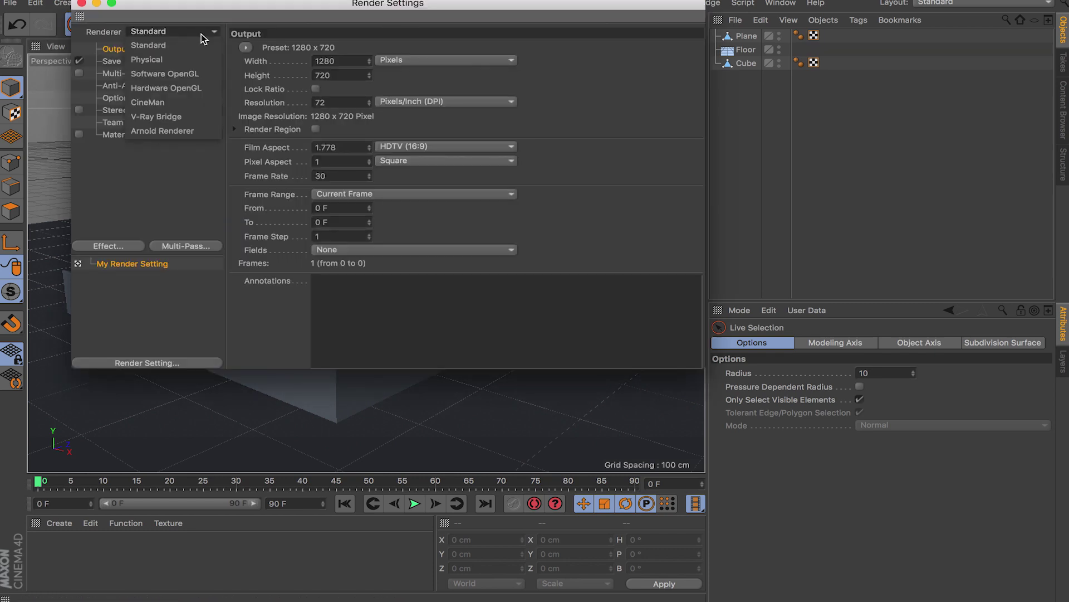
{"action": "left_click", "coordinate": [184, 56]}
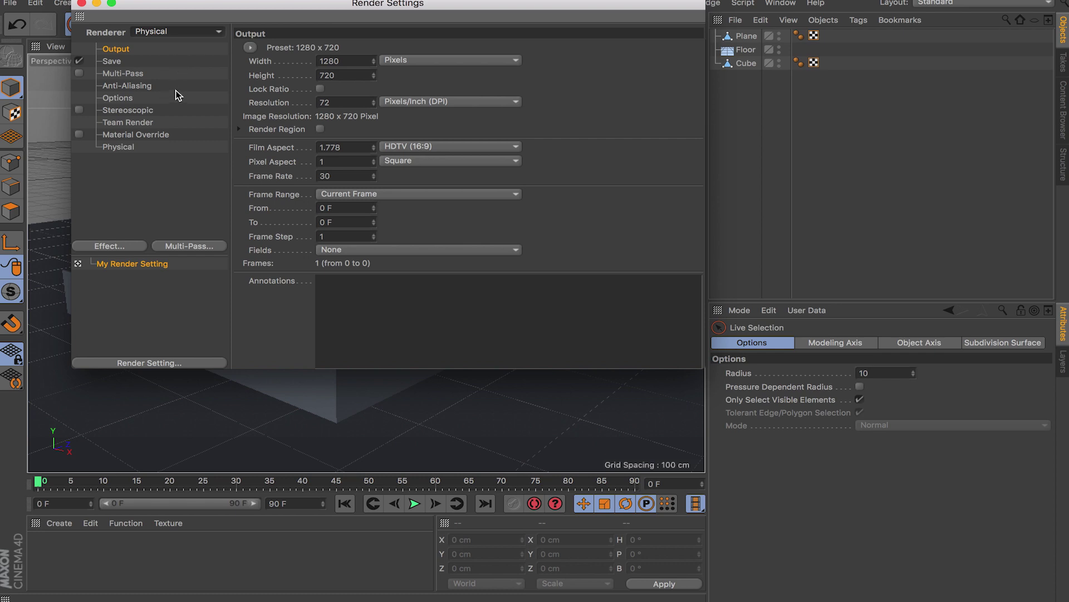
{"action": "left_click", "coordinate": [129, 246]}
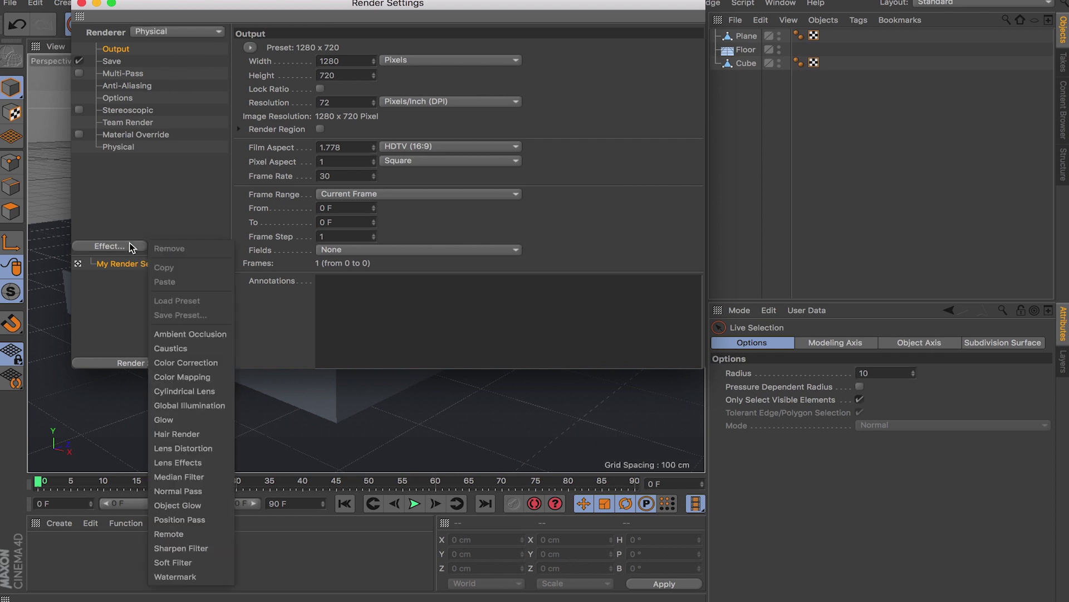
{"action": "left_click", "coordinate": [179, 268]}
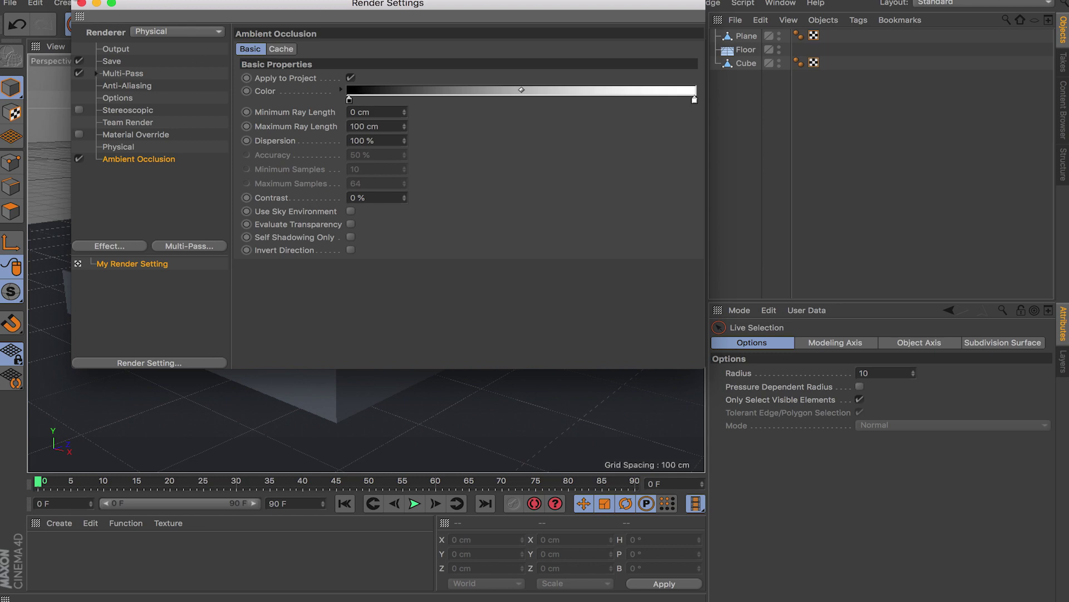
{"action": "left_click", "coordinate": [82, 3]}
Render the whole cube and base to the Picture Viewer and inspect the shading in the panels and steps
{"action": "left_click_drag", "start_coordinate": [256, 150], "coordinate": [375, 327], "text": "alt"}
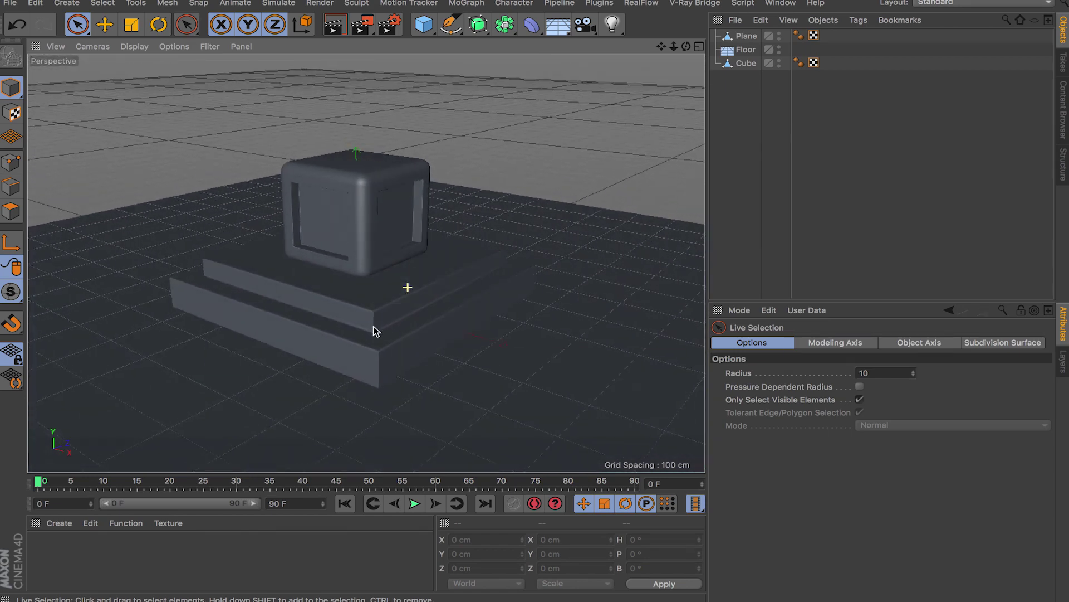
{"action": "left_click", "coordinate": [359, 27]}
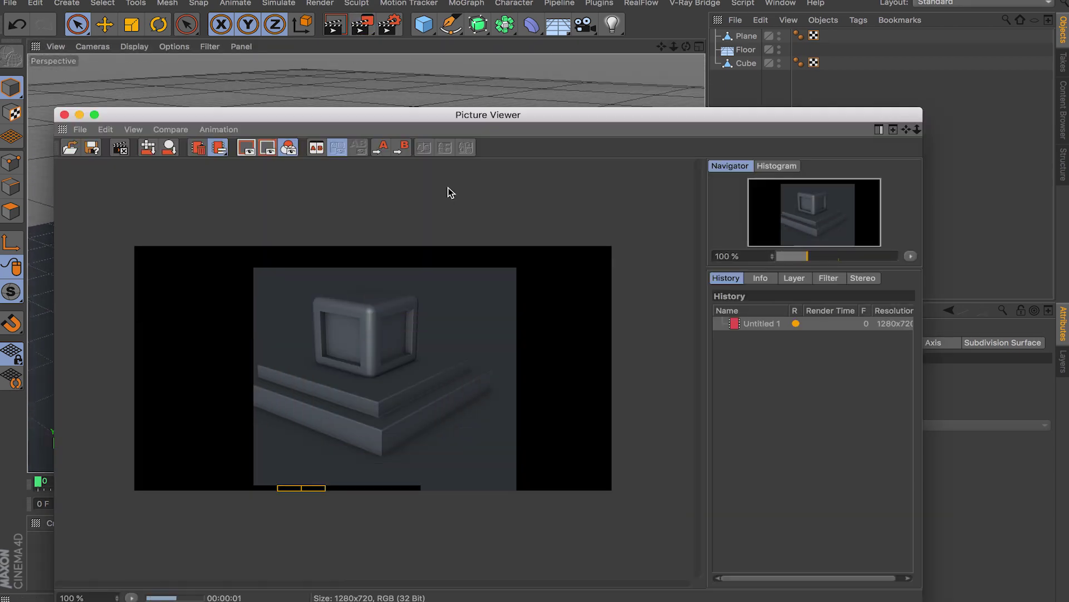
{"action": "scroll", "coordinate": [360, 401], "scroll_direction": "up", "scroll_amount": 1}
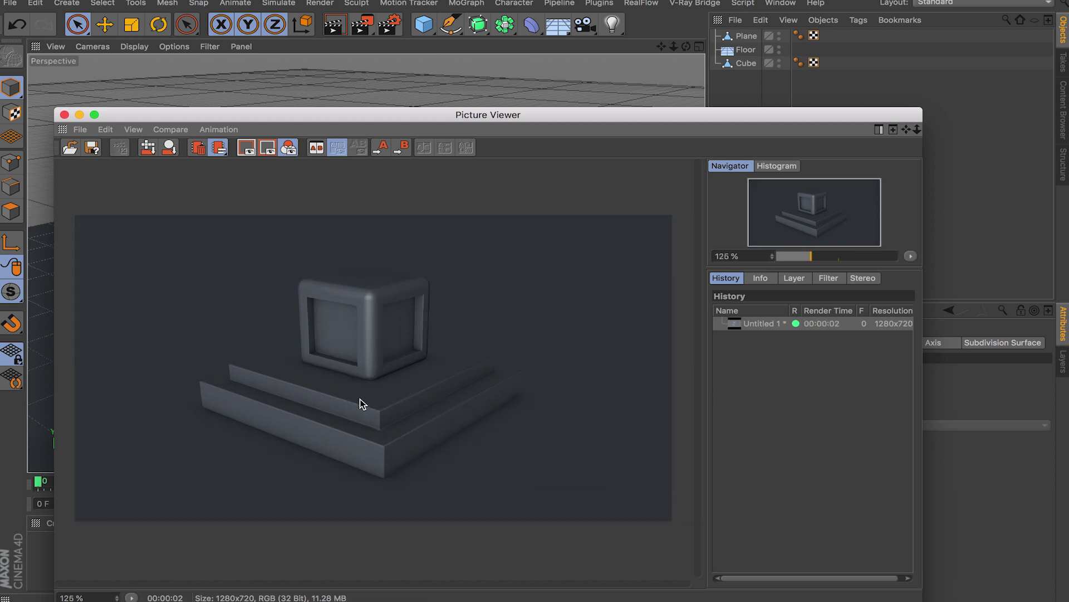
{"action": "scroll", "coordinate": [360, 399], "scroll_direction": "up", "scroll_amount": 1}
{"action": "scroll", "coordinate": [360, 398], "scroll_direction": "up", "scroll_amount": 1}
{"action": "scroll", "coordinate": [359, 397], "scroll_direction": "down", "scroll_amount": 1}
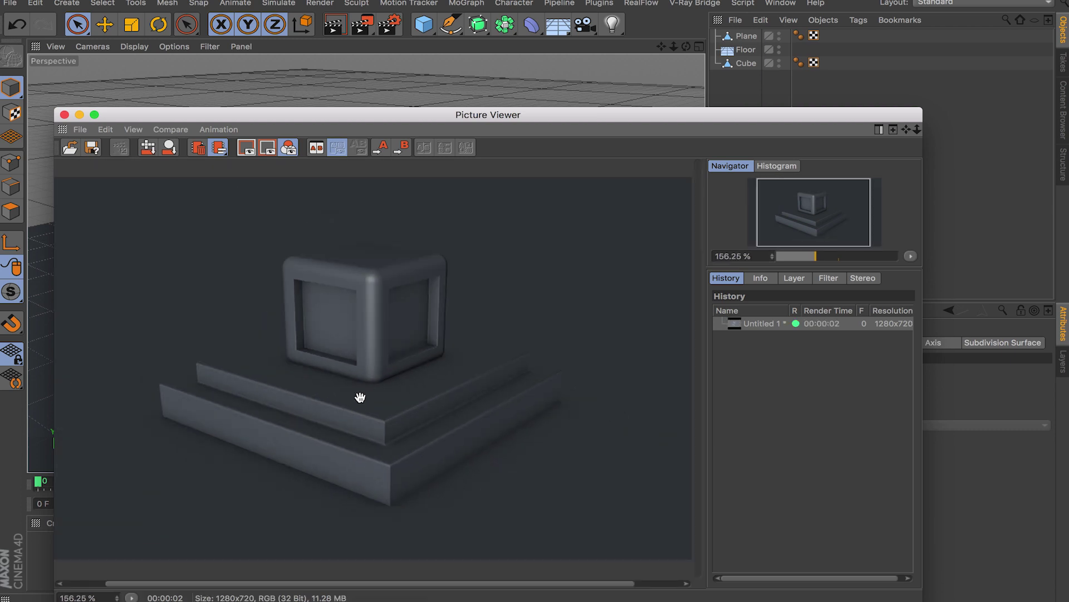
{"action": "scroll", "coordinate": [360, 398], "scroll_direction": "up", "scroll_amount": 2}
{"action": "scroll", "coordinate": [403, 312], "scroll_direction": "down", "scroll_amount": 1}
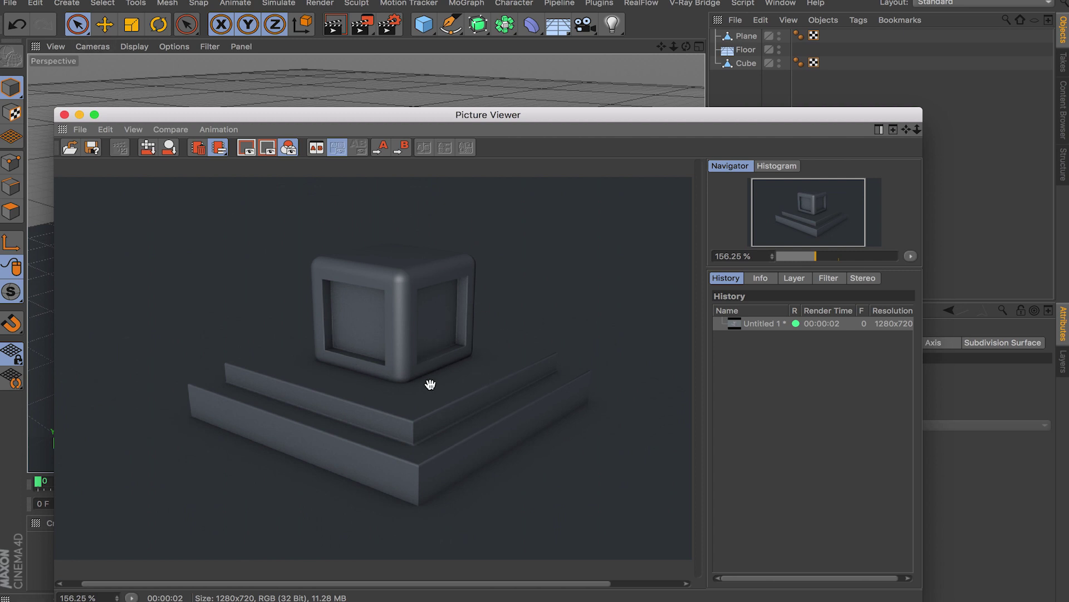
{"action": "left_click", "coordinate": [64, 115]}
Disable Ambient Occlusion in the render settings and render the same view again for comparison
{"action": "left_click", "coordinate": [389, 29]}
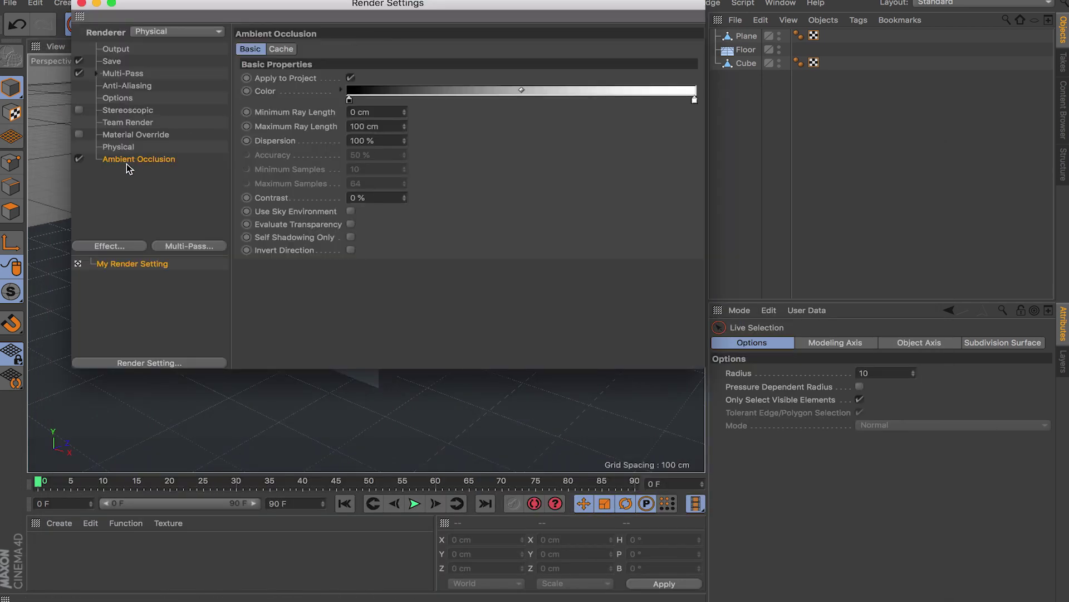
{"action": "left_click", "coordinate": [80, 159]}
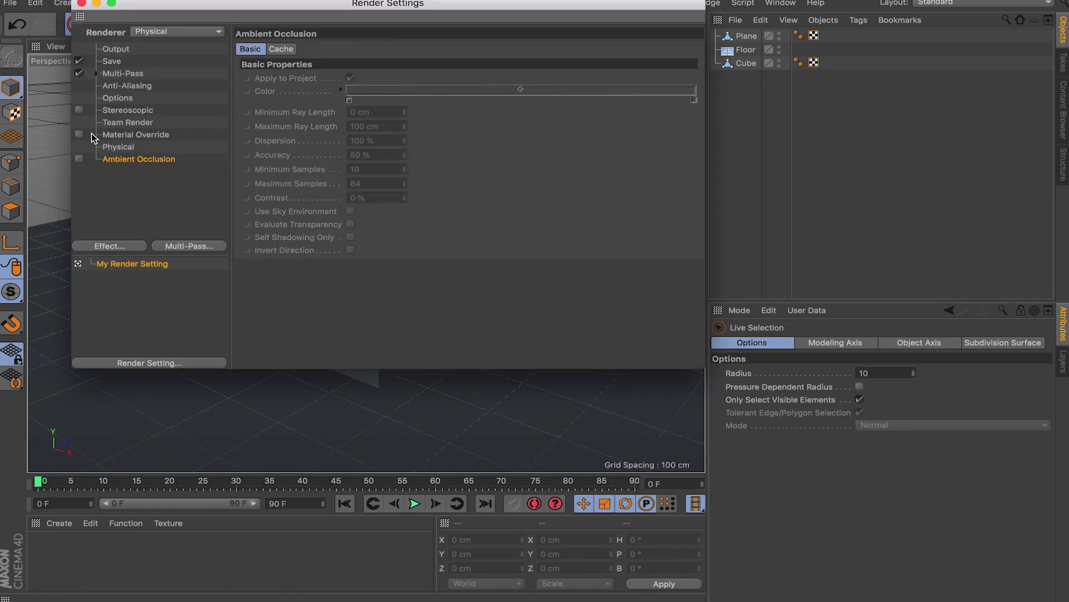
{"action": "left_click", "coordinate": [82, 3]}
{"action": "left_click", "coordinate": [360, 26]}
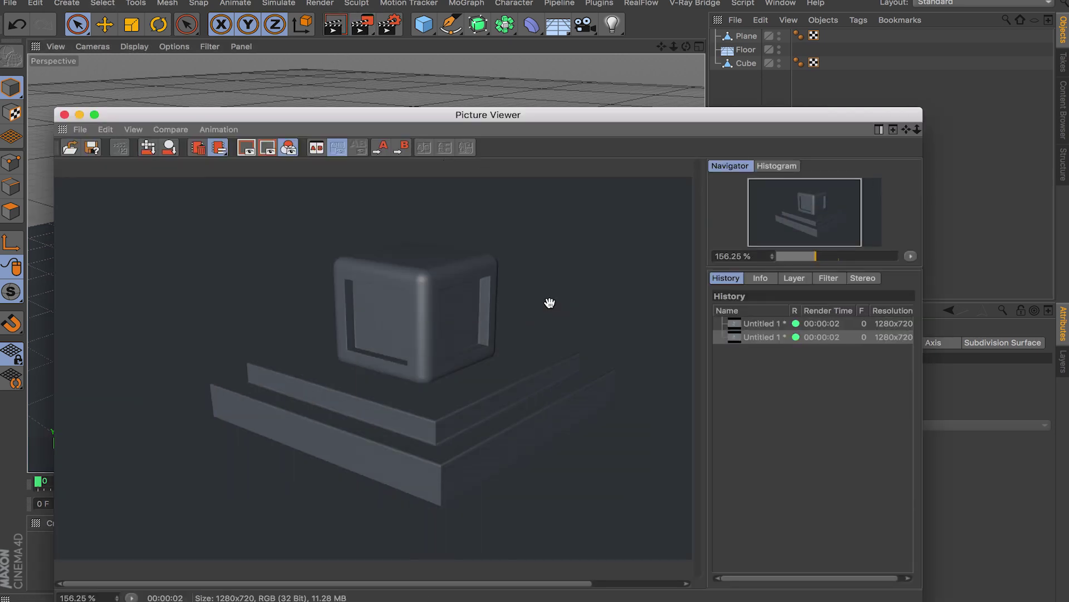
Compare the renders with and without Ambient Occlusion, examining the shading around the cube's panels and the base steps up close
{"action": "left_click", "coordinate": [759, 326]}
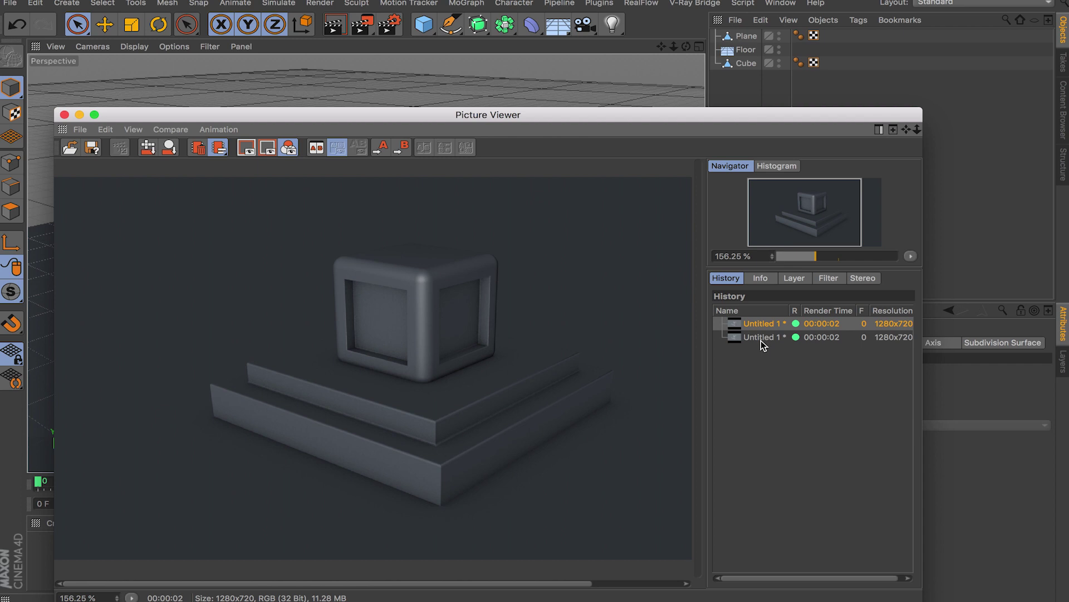
{"action": "left_click", "coordinate": [761, 340]}
{"action": "left_click", "coordinate": [763, 328]}
{"action": "scroll", "coordinate": [348, 368], "scroll_direction": "down", "scroll_amount": 5}
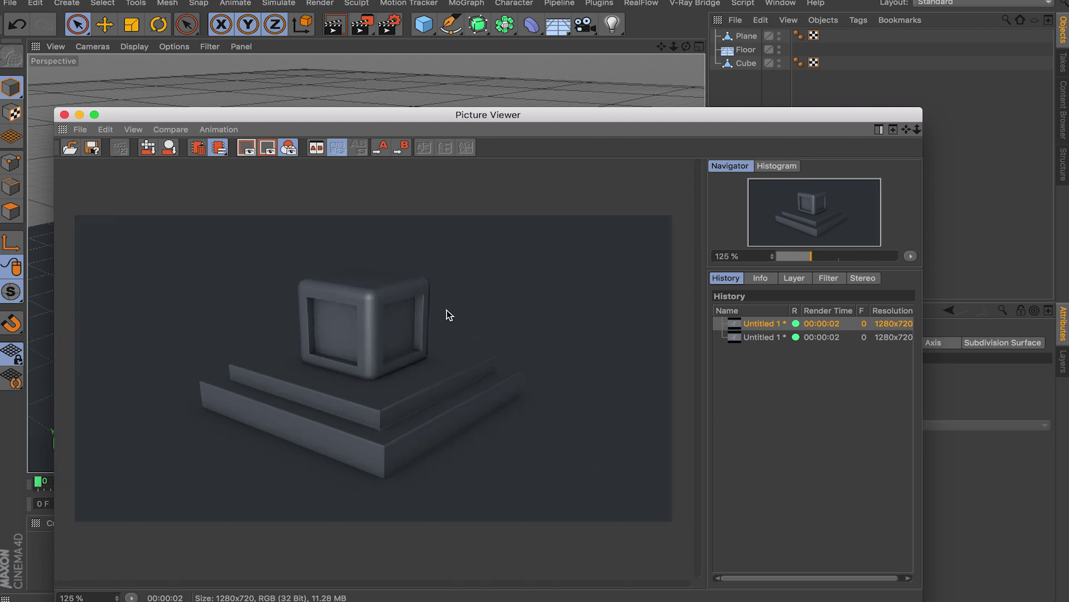
{"action": "scroll", "coordinate": [375, 382], "scroll_direction": "up", "scroll_amount": 3}
{"action": "scroll", "coordinate": [373, 381], "scroll_direction": "up", "scroll_amount": 10}
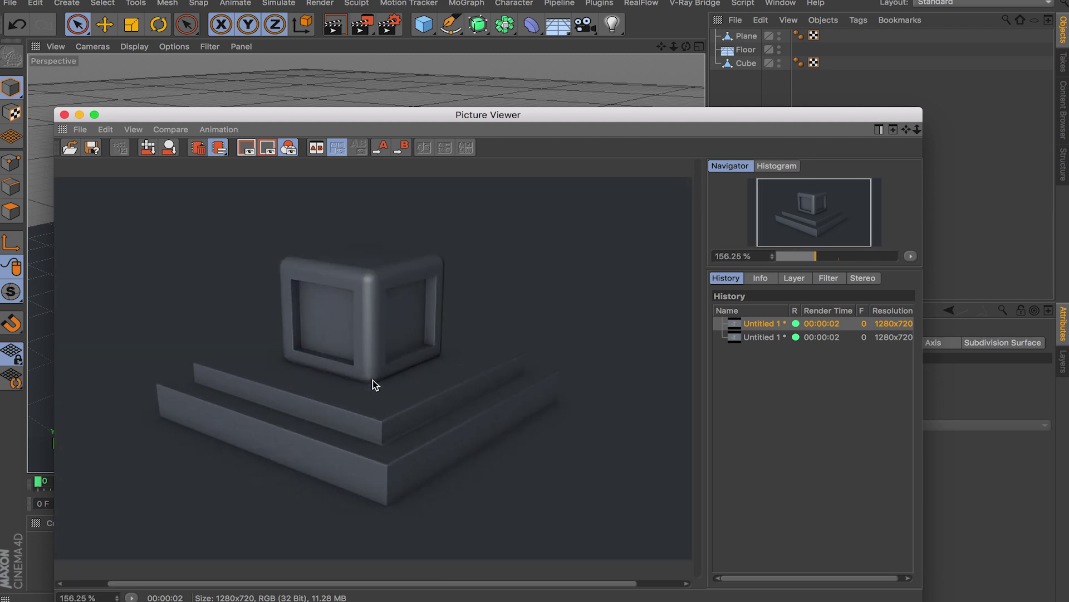
{"action": "scroll", "coordinate": [373, 379], "scroll_direction": "down", "scroll_amount": 4}
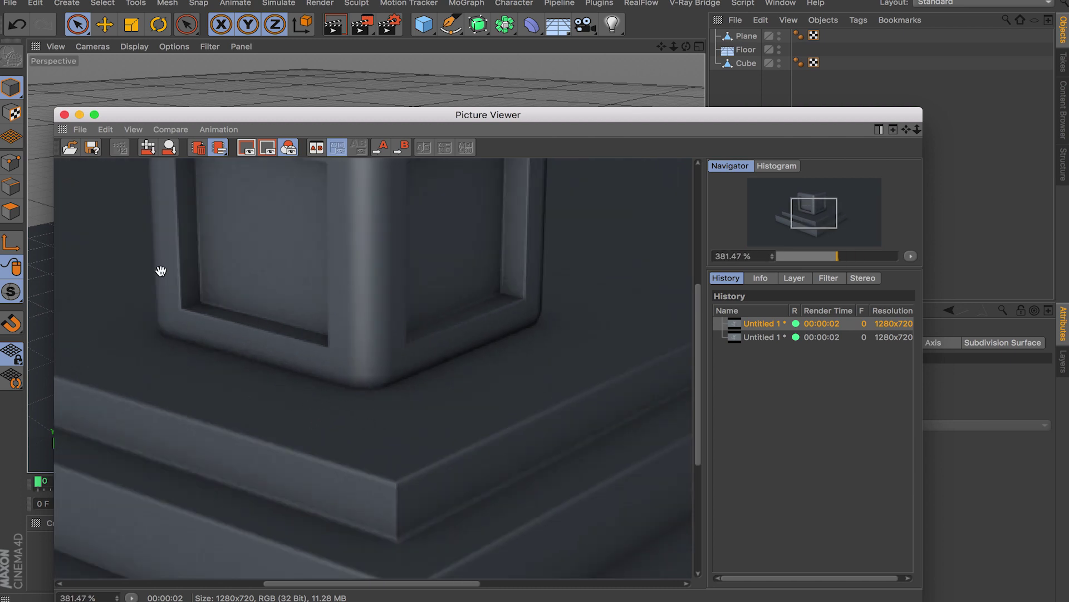
{"action": "scroll", "coordinate": [285, 380], "scroll_direction": "down", "scroll_amount": 2}
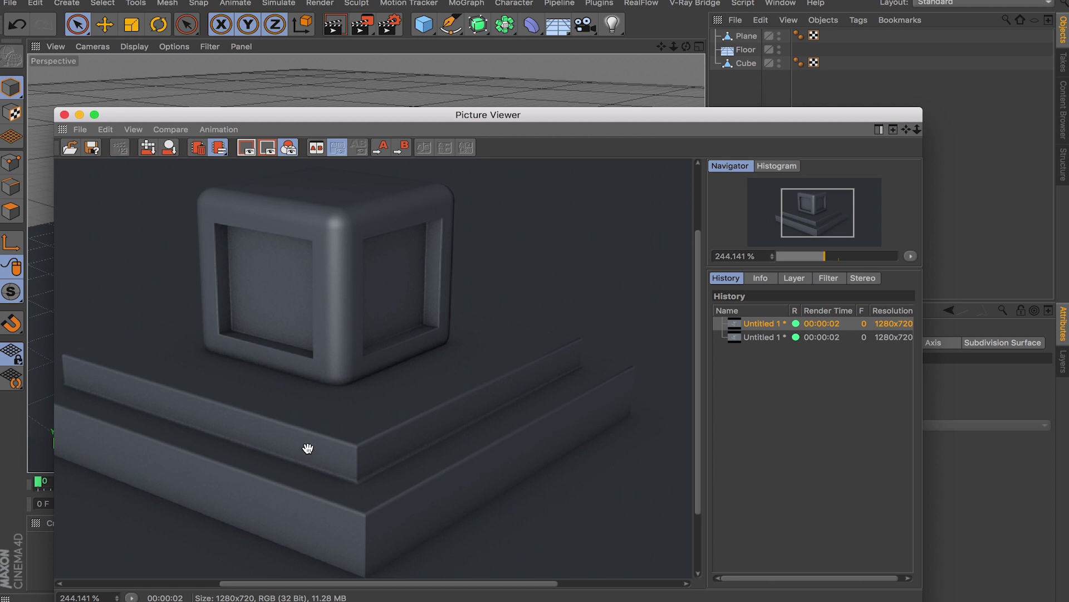
{"action": "left_click", "coordinate": [65, 115]}
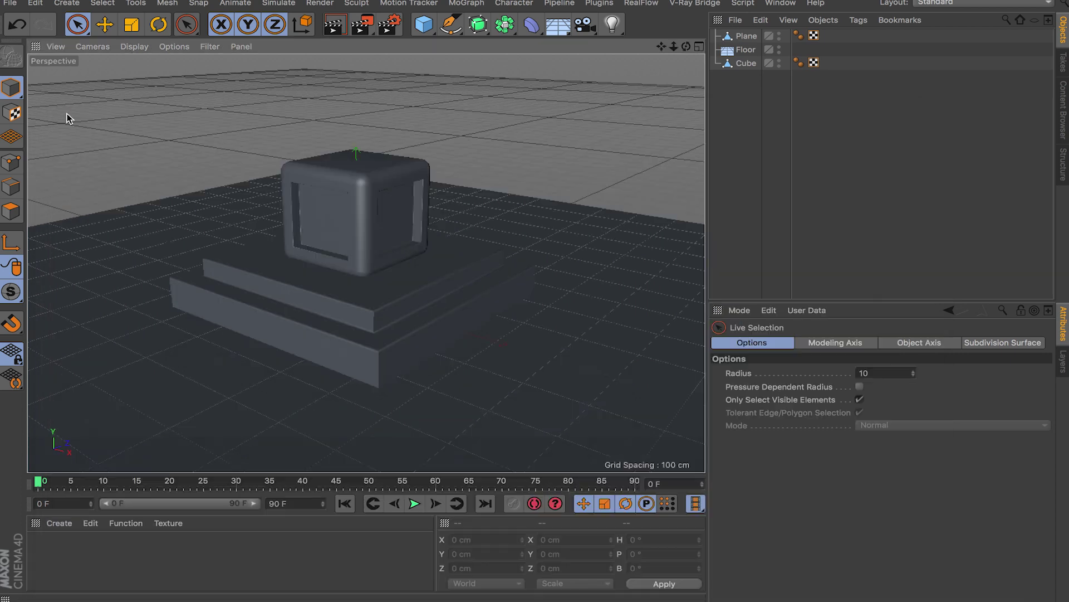
Turn the Ambient Occlusion effect back on in the render settings
{"action": "left_click", "coordinate": [389, 24]}
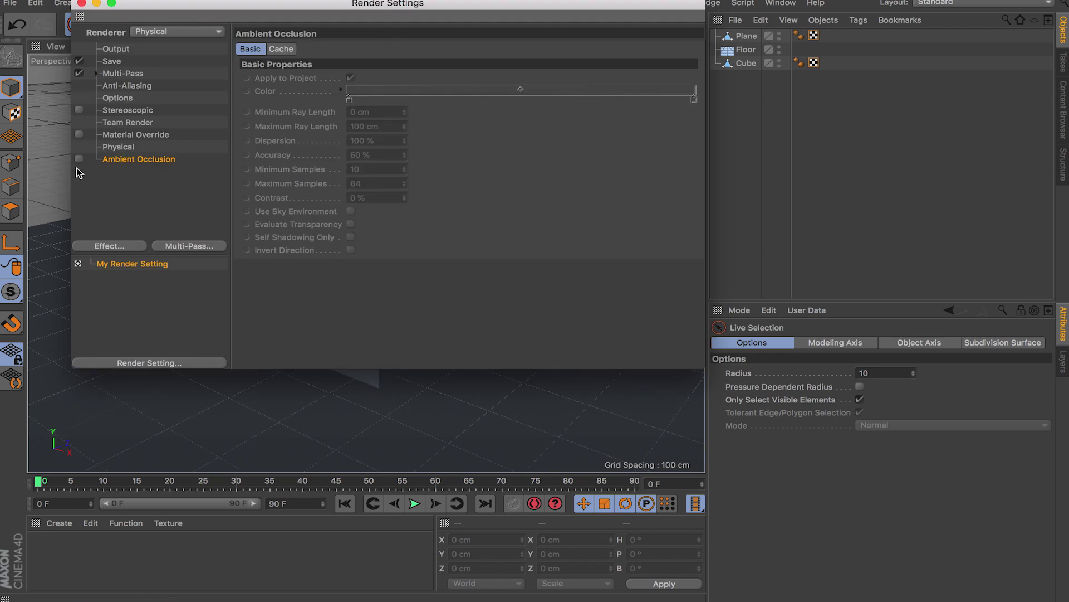
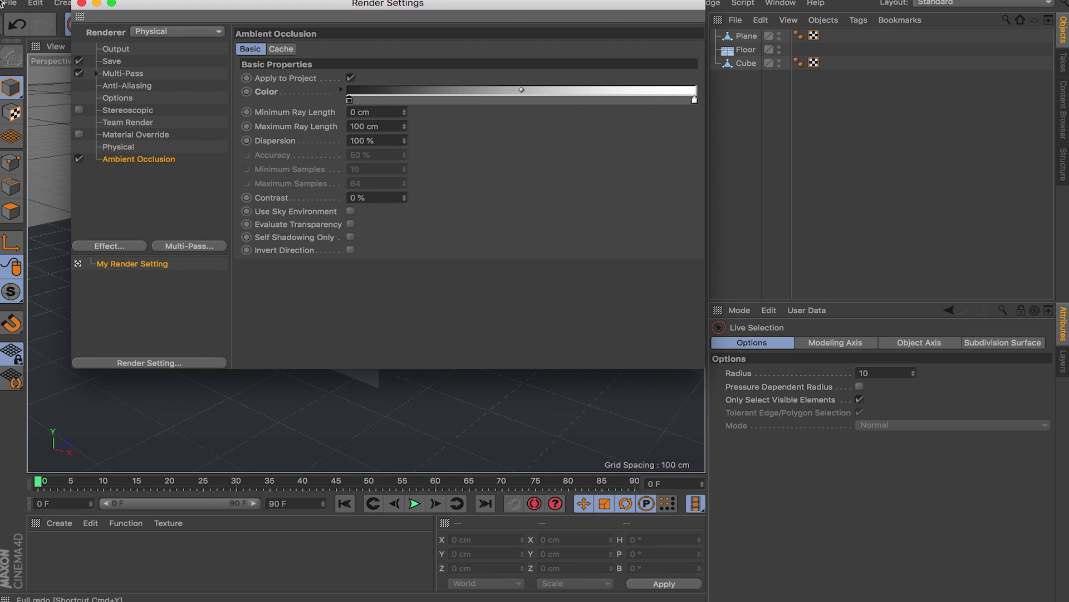
{"action": "left_click", "coordinate": [82, 3]}
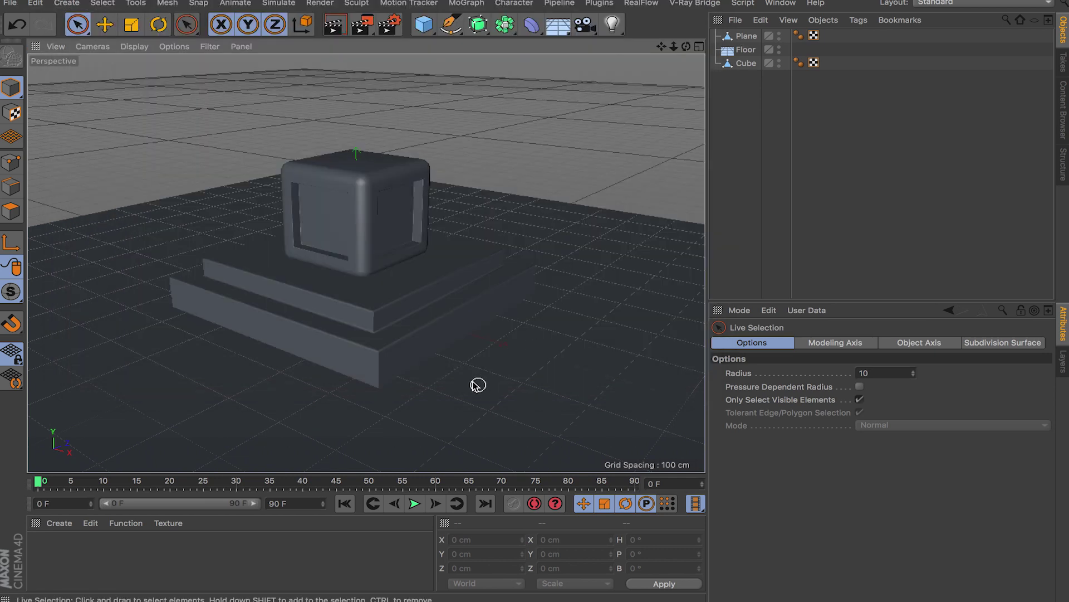
In the Front view, measure the cube's height and the full height down to the base's lower edge with Measure & Construction
{"action": "left_click_drag", "start_coordinate": [518, 298], "coordinate": [411, 282], "text": "alt"}
{"action": "left_click_drag", "start_coordinate": [515, 342], "coordinate": [513, 232], "text": "alt"}
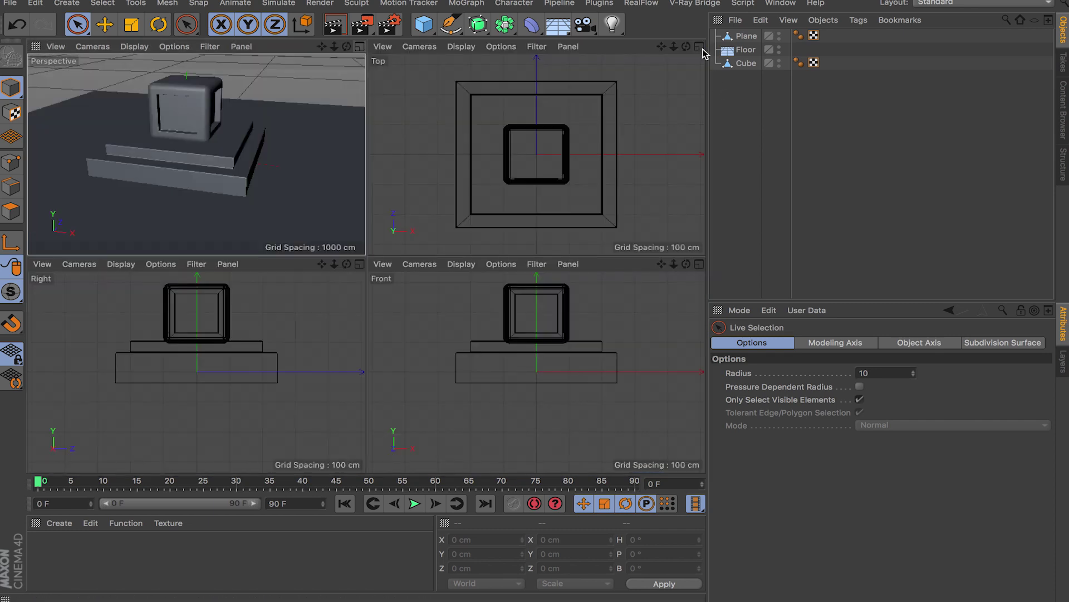
{"action": "left_click", "coordinate": [699, 46]}
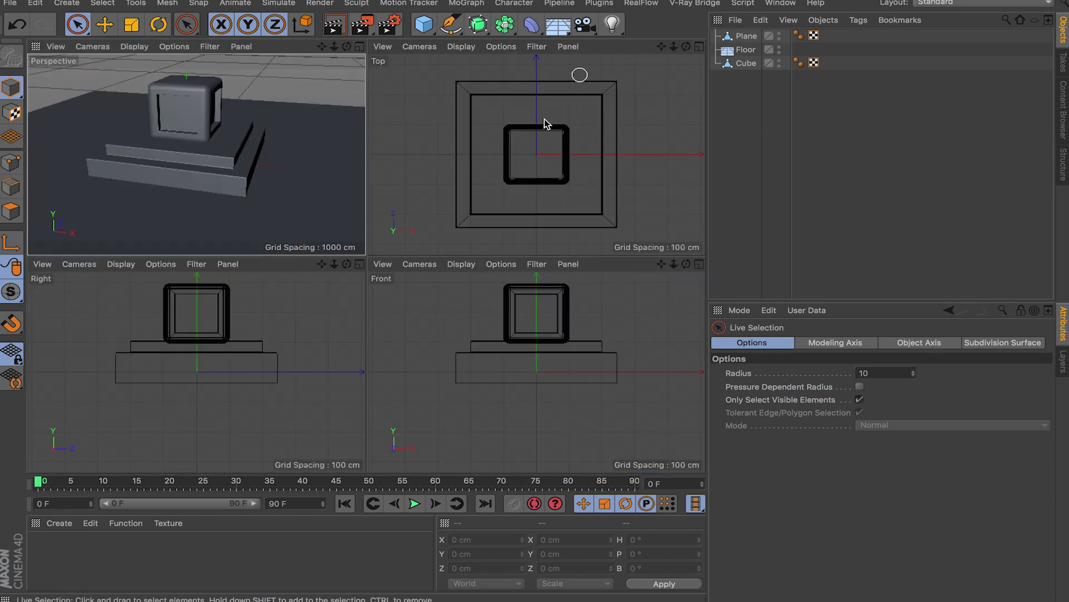
{"action": "left_click", "coordinate": [700, 264]}
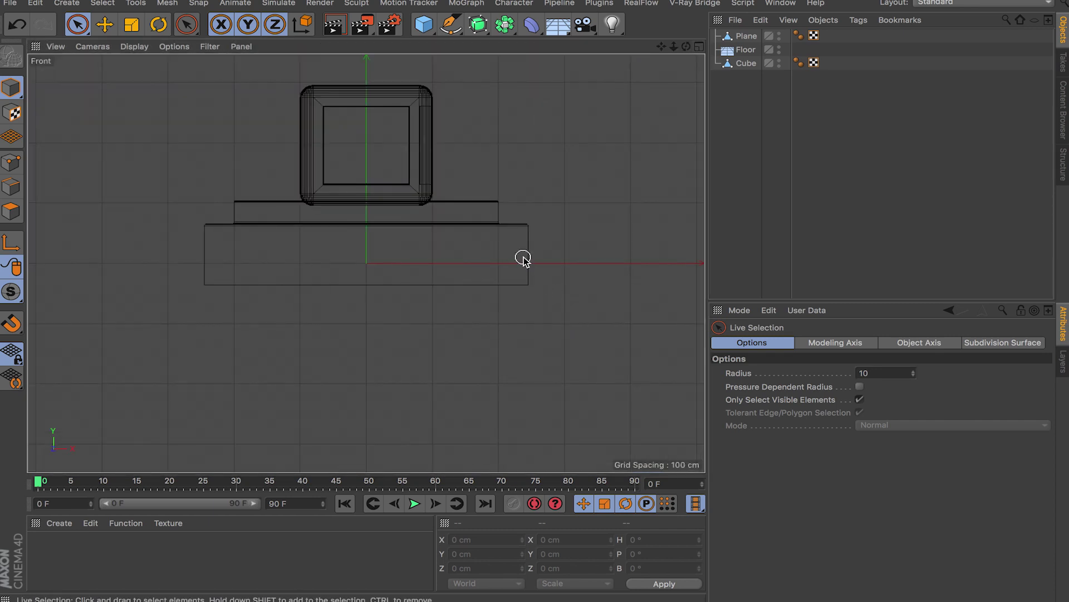
{"action": "left_click", "coordinate": [135, 2]}
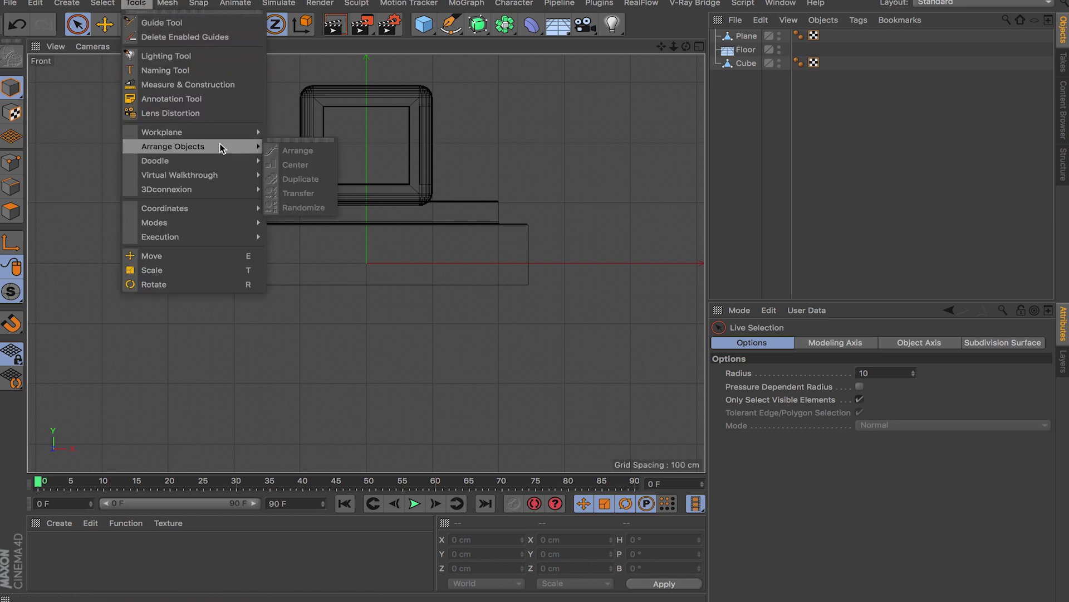
{"action": "mouse_move", "coordinate": [219, 135]}
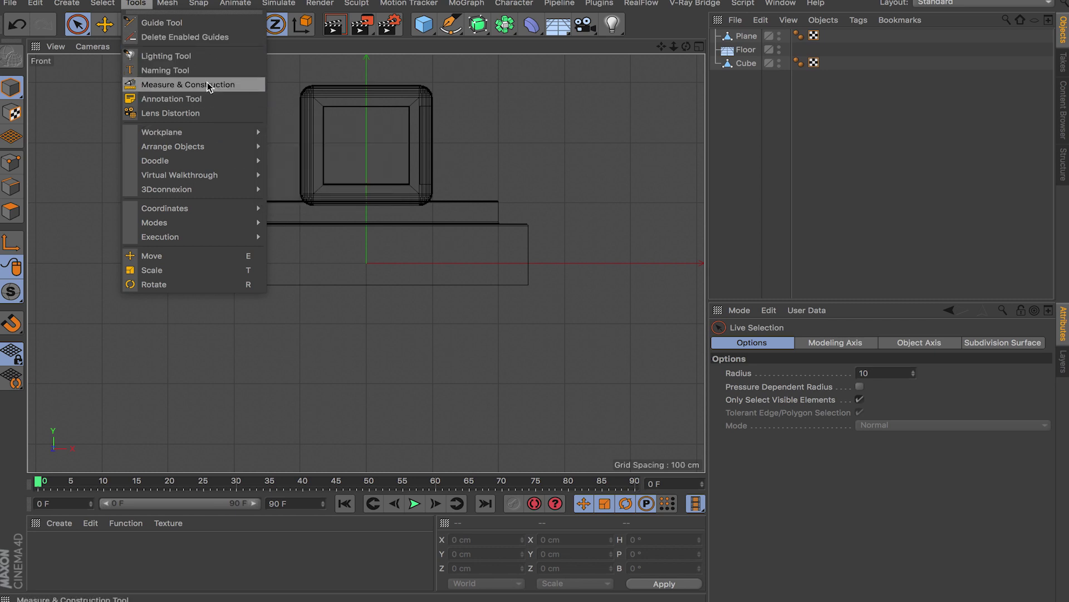
{"action": "left_click", "coordinate": [211, 84]}
{"action": "left_click_drag", "start_coordinate": [366, 204], "coordinate": [364, 89]}
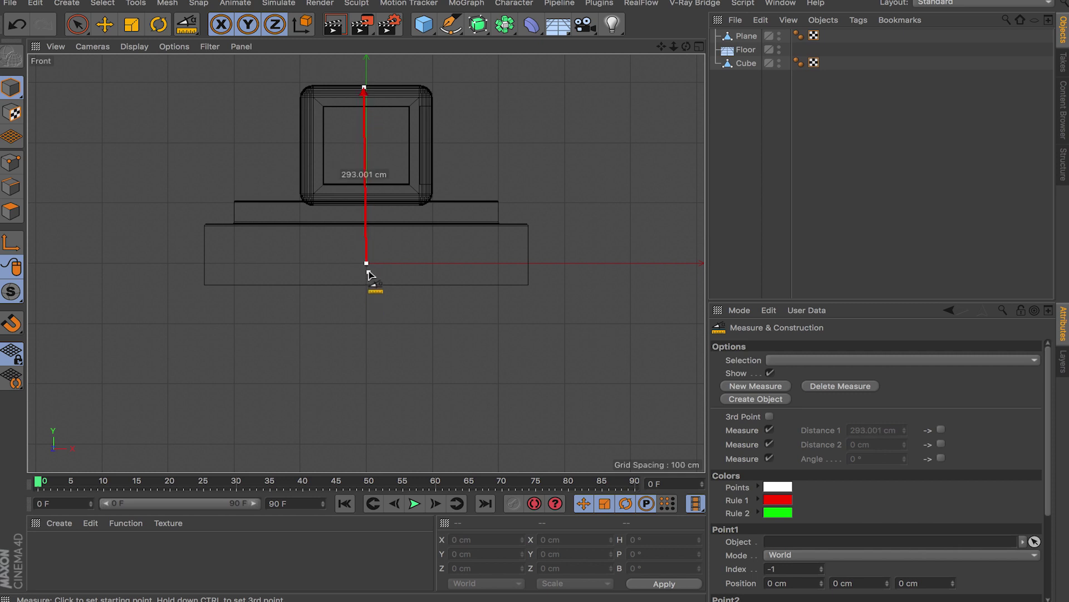
{"action": "left_click_drag", "start_coordinate": [366, 263], "coordinate": [366, 204]}
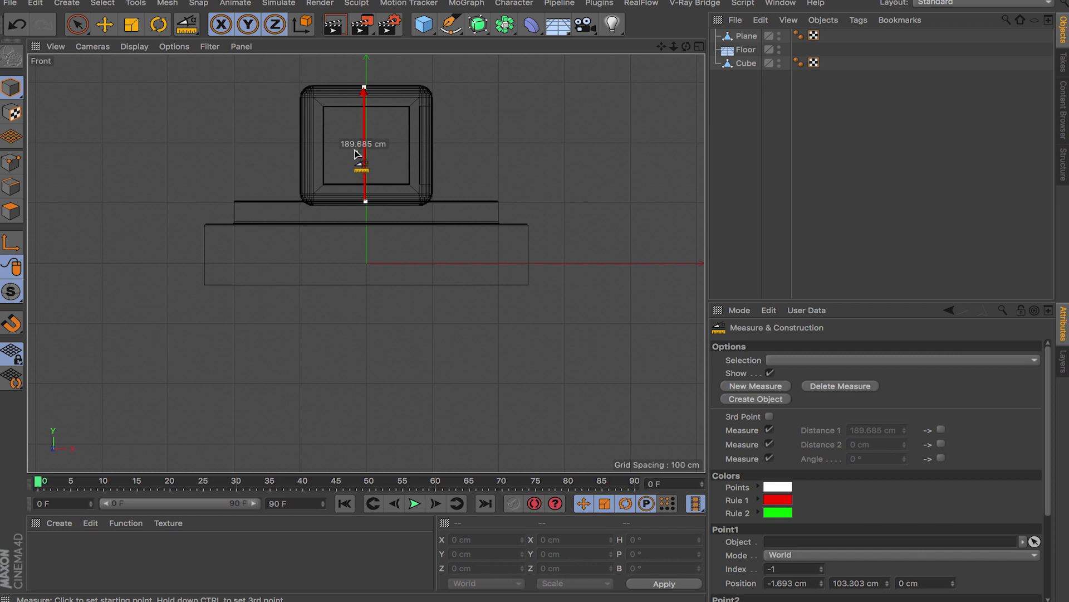
{"action": "left_click_drag", "start_coordinate": [366, 202], "coordinate": [366, 286]}
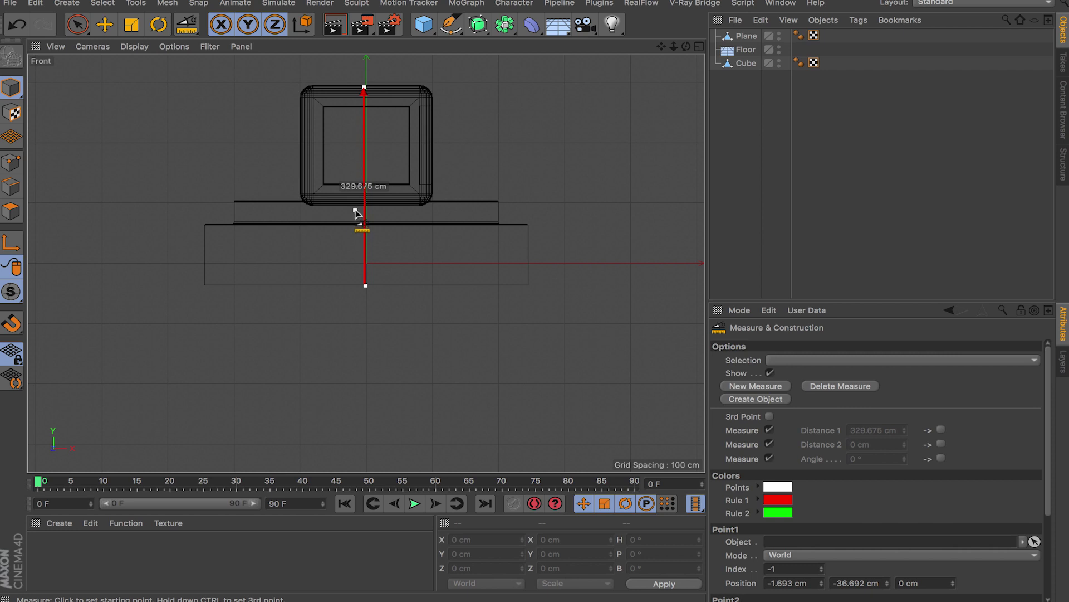
Show the Ambient Occlusion settings beside the Front view and measure the height of the stepped base
{"action": "left_click", "coordinate": [389, 24]}
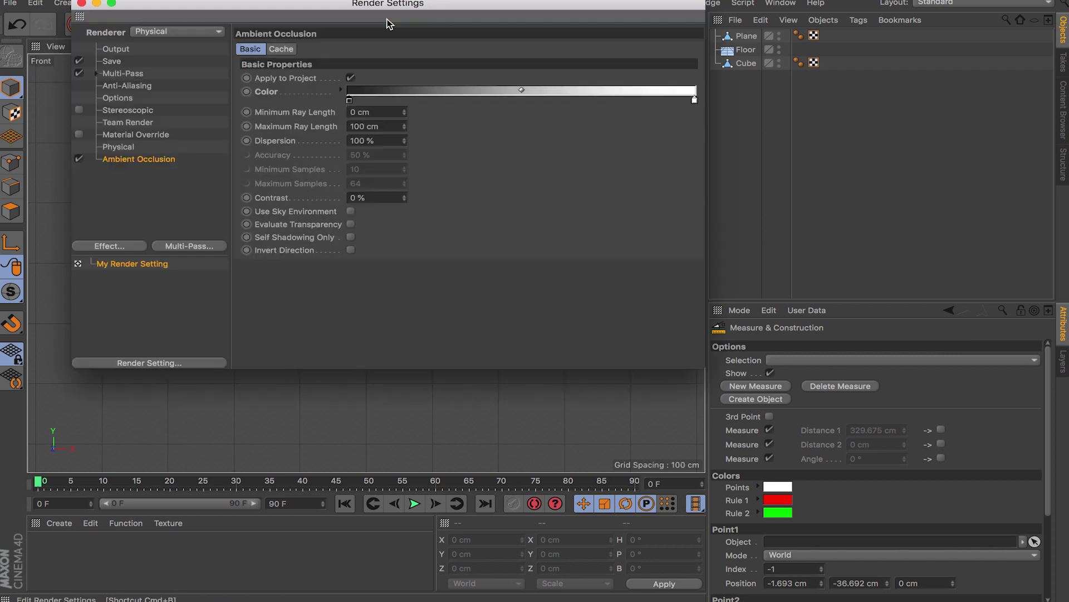
{"action": "left_click", "coordinate": [312, 131]}
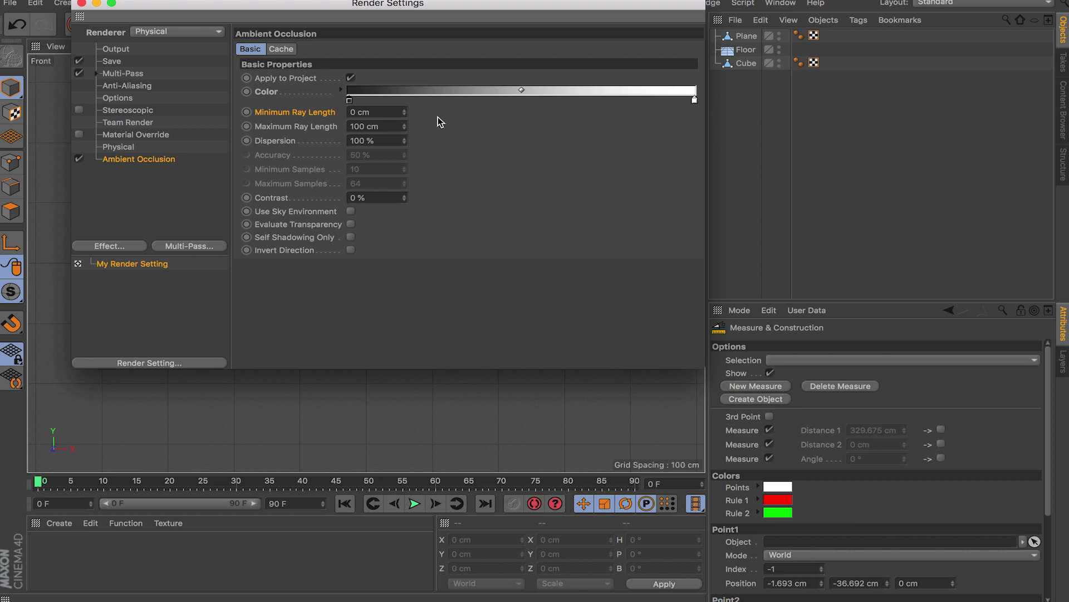
{"action": "left_click_drag", "start_coordinate": [415, 7], "coordinate": [931, 106]}
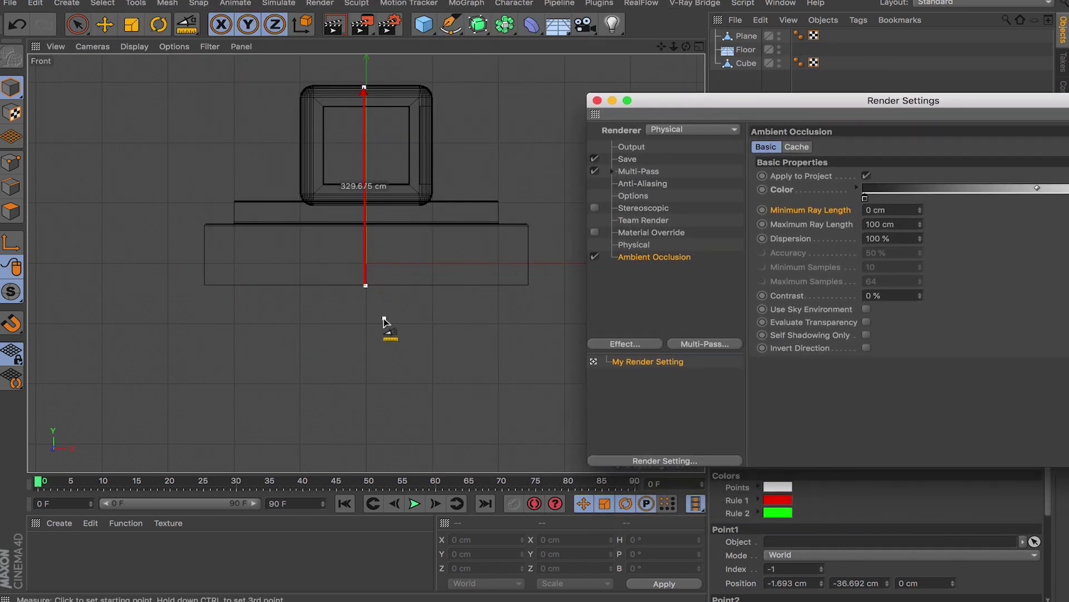
{"action": "left_click_drag", "start_coordinate": [366, 286], "coordinate": [367, 223]}
{"action": "left_click_drag", "start_coordinate": [365, 89], "coordinate": [366, 285]}
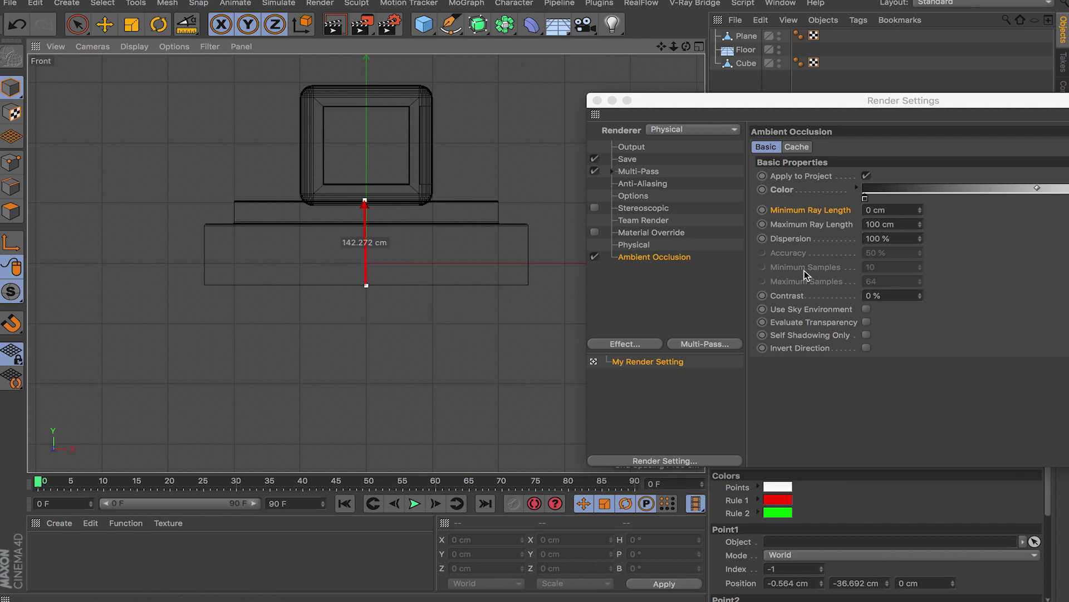
Set the Ambient Occlusion maximum ray length to 200 cm and render the scene to the Picture Viewer
{"action": "left_click_drag", "start_coordinate": [866, 102], "coordinate": [583, 135]}
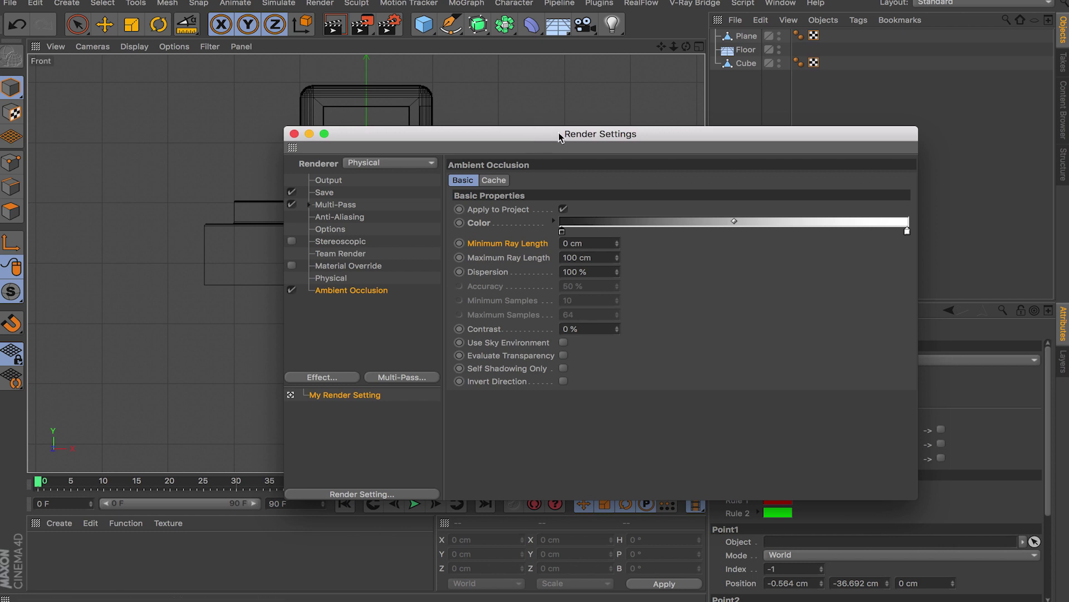
{"action": "left_click", "coordinate": [599, 259]}
{"action": "type", "text": "200"}
{"action": "left_click", "coordinate": [593, 246]}
{"action": "left_click", "coordinate": [294, 135]}
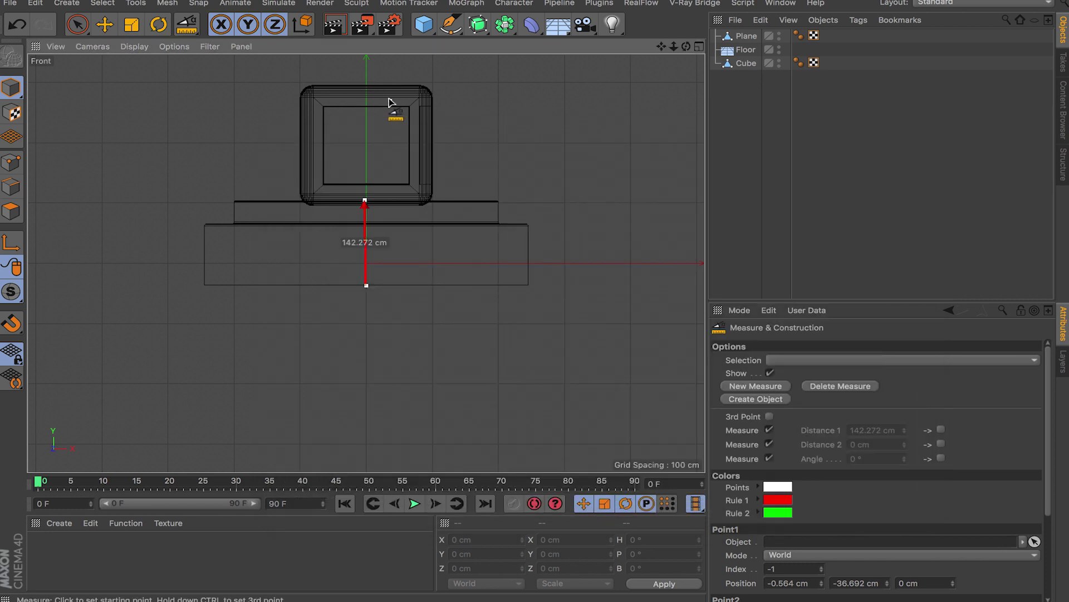
{"action": "left_click", "coordinate": [365, 34]}
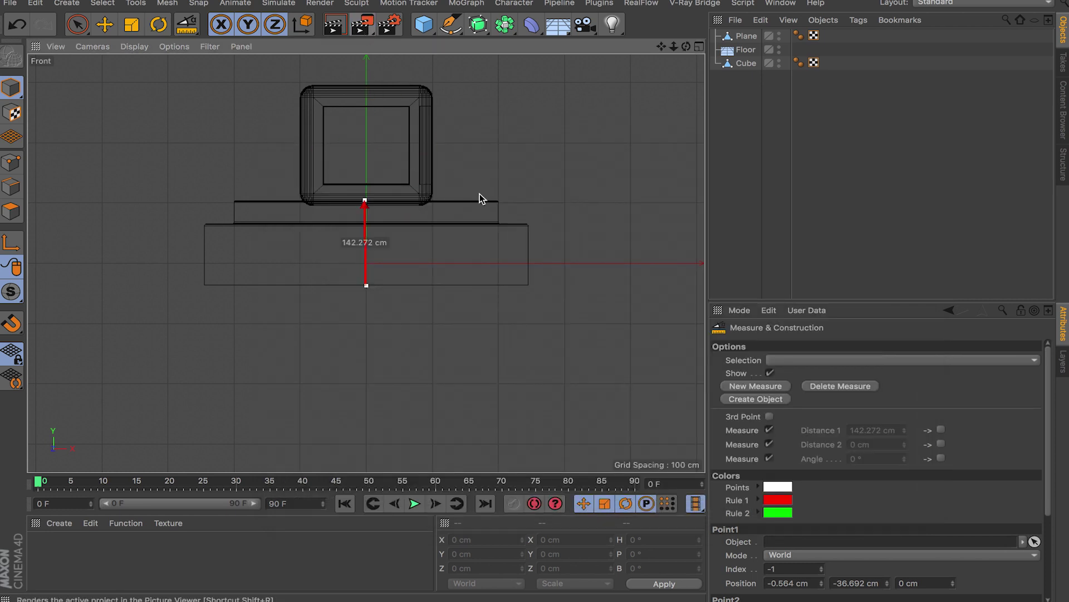
Compare the new 200 cm ray length render with the two earlier renders, examining the shading on the cube panels and base steps
{"action": "scroll", "coordinate": [441, 324], "scroll_direction": "down", "scroll_amount": 8}
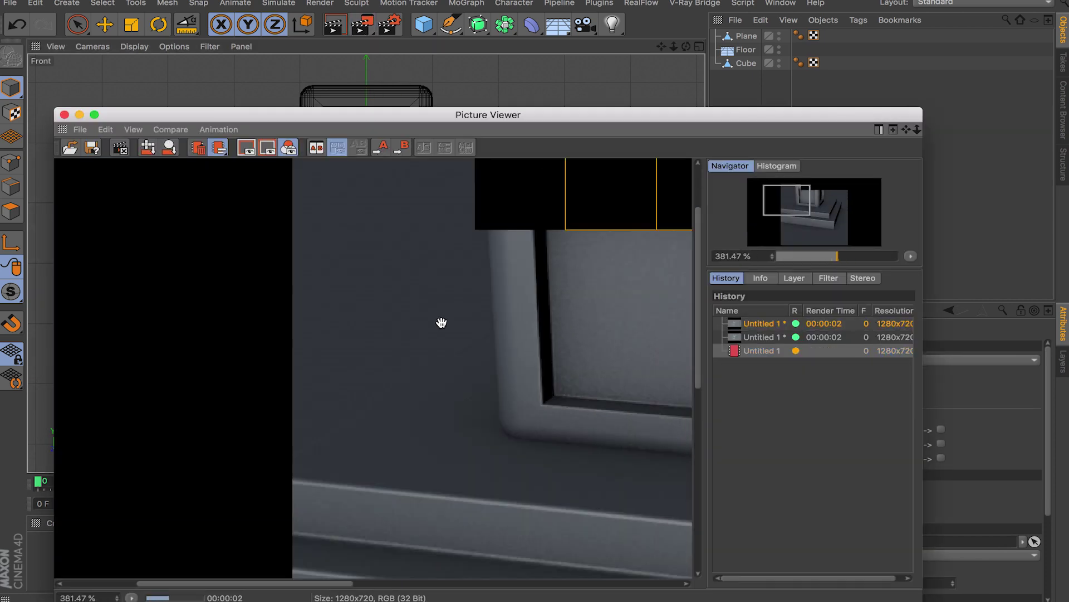
{"action": "scroll", "coordinate": [442, 323], "scroll_direction": "down", "scroll_amount": 10}
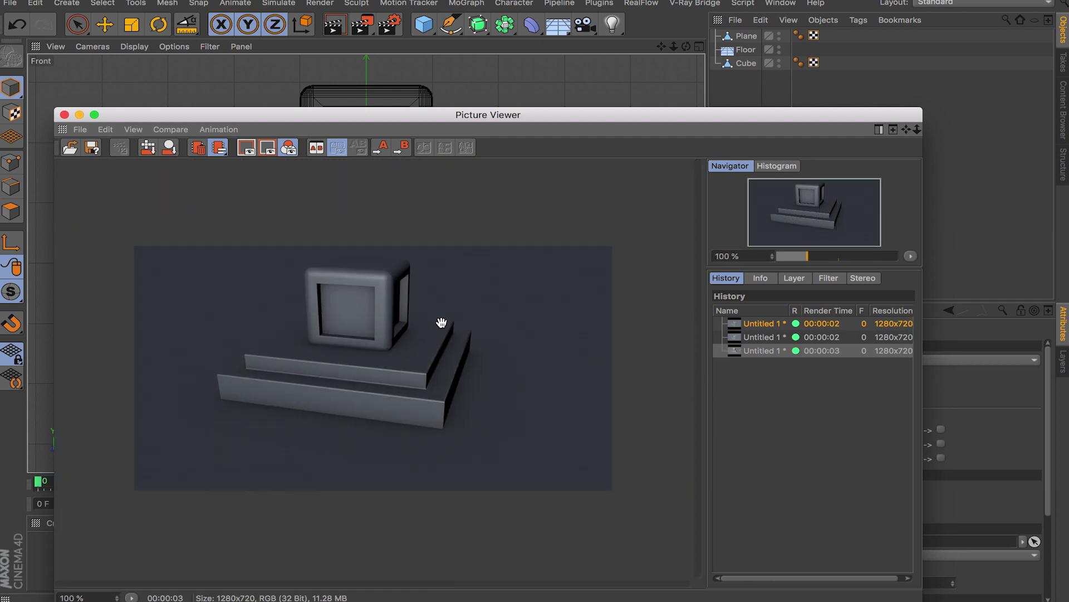
{"action": "scroll", "coordinate": [485, 360], "scroll_direction": "up", "scroll_amount": 7}
{"action": "scroll", "coordinate": [426, 372], "scroll_direction": "up", "scroll_amount": 3}
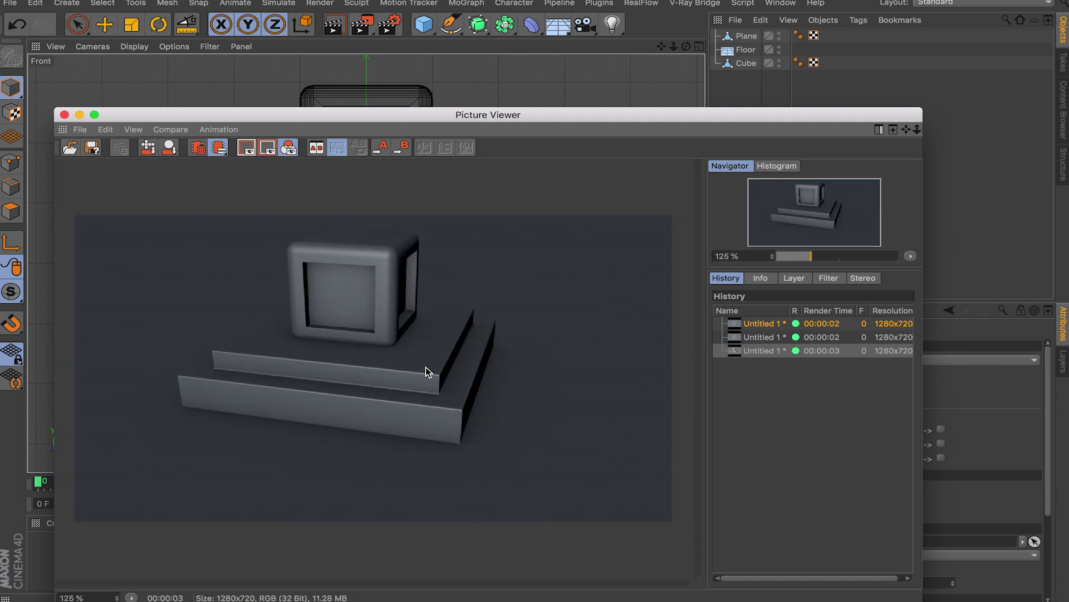
{"action": "left_click", "coordinate": [760, 338]}
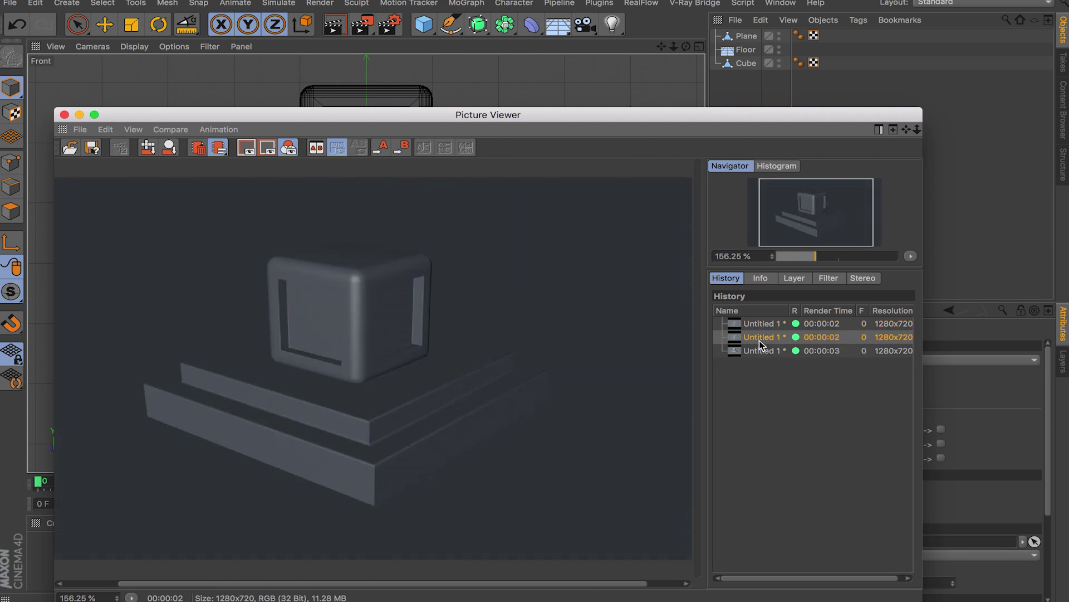
{"action": "left_click", "coordinate": [761, 329]}
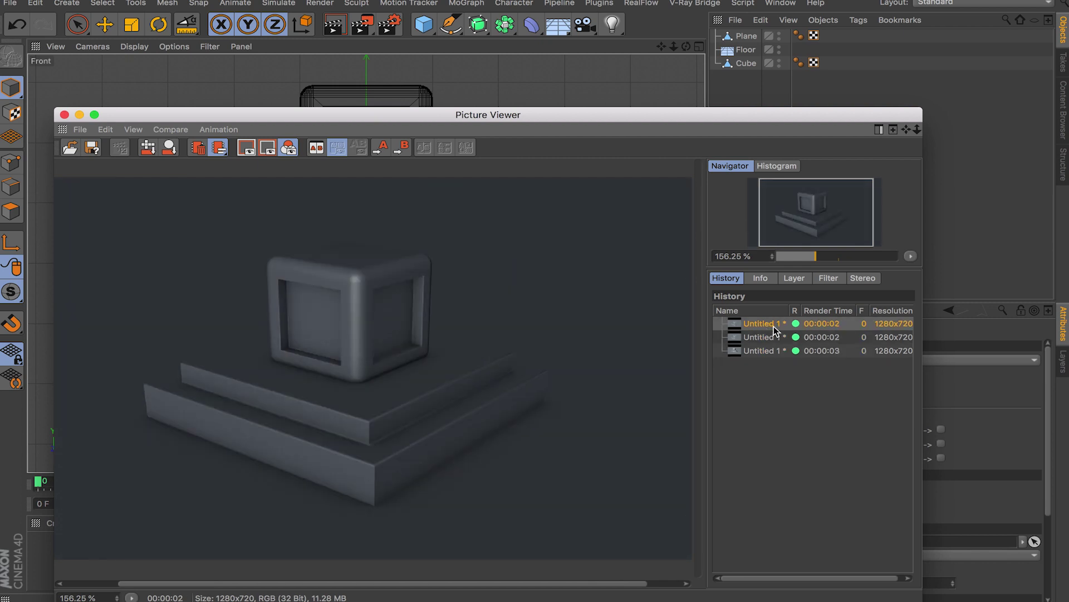
{"action": "left_click", "coordinate": [772, 341]}
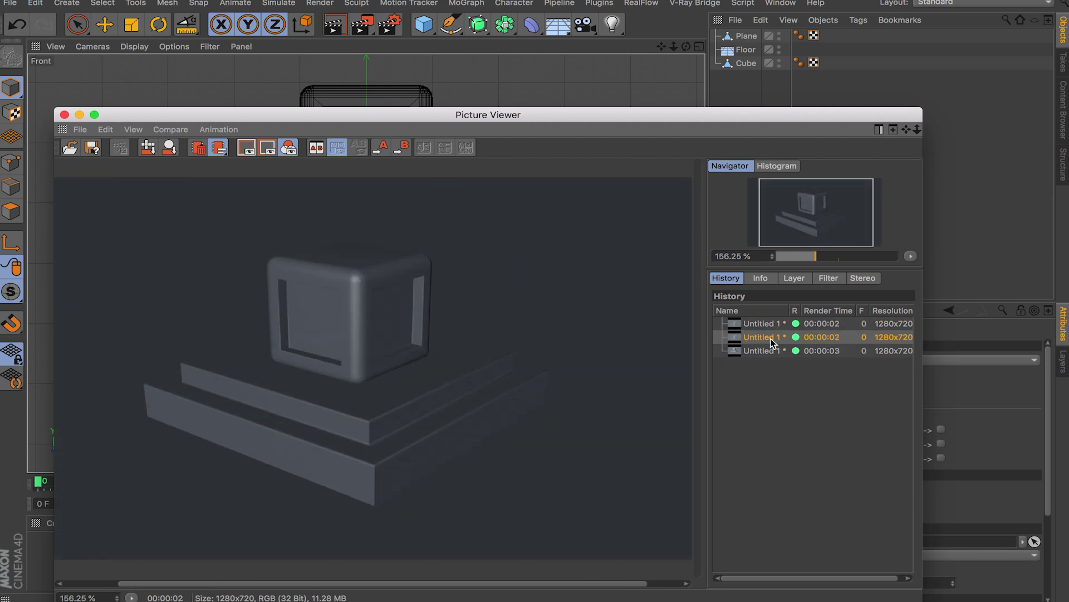
{"action": "left_click", "coordinate": [770, 352]}
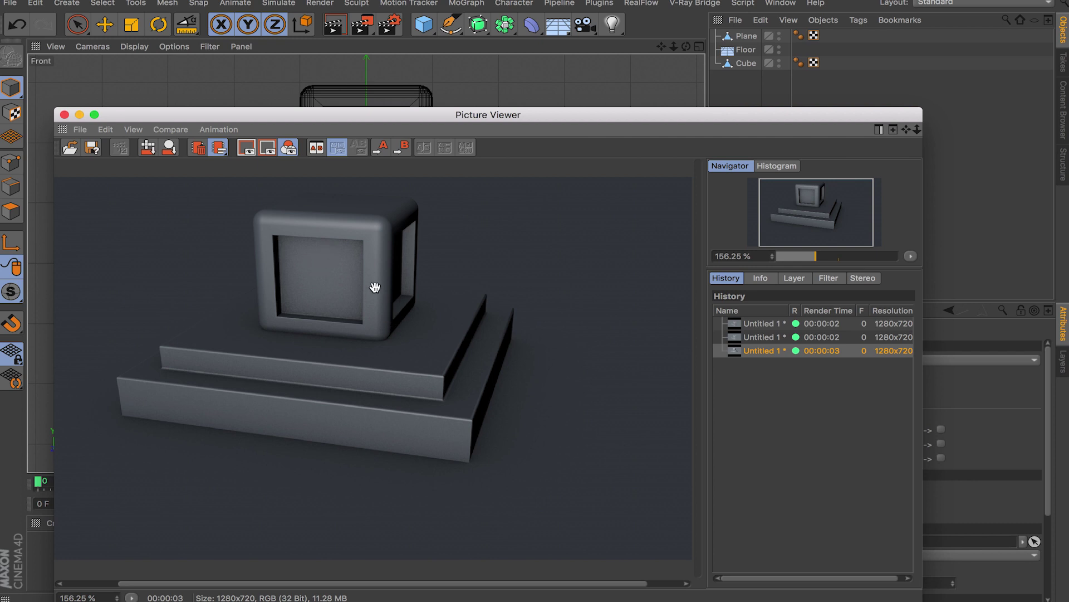
{"action": "left_click", "coordinate": [772, 325]}
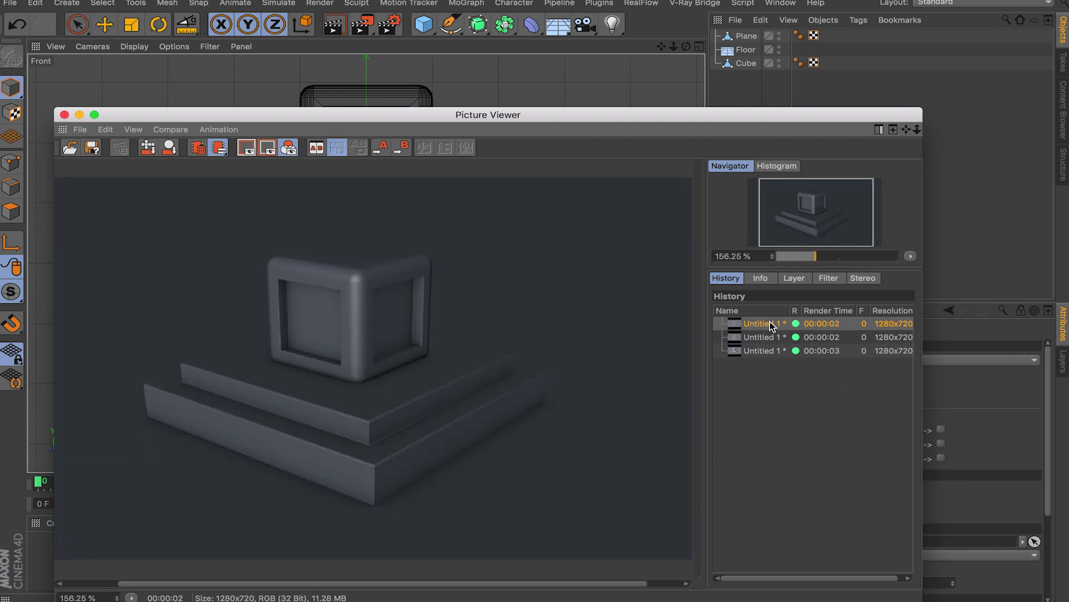
{"action": "left_click", "coordinate": [771, 355]}
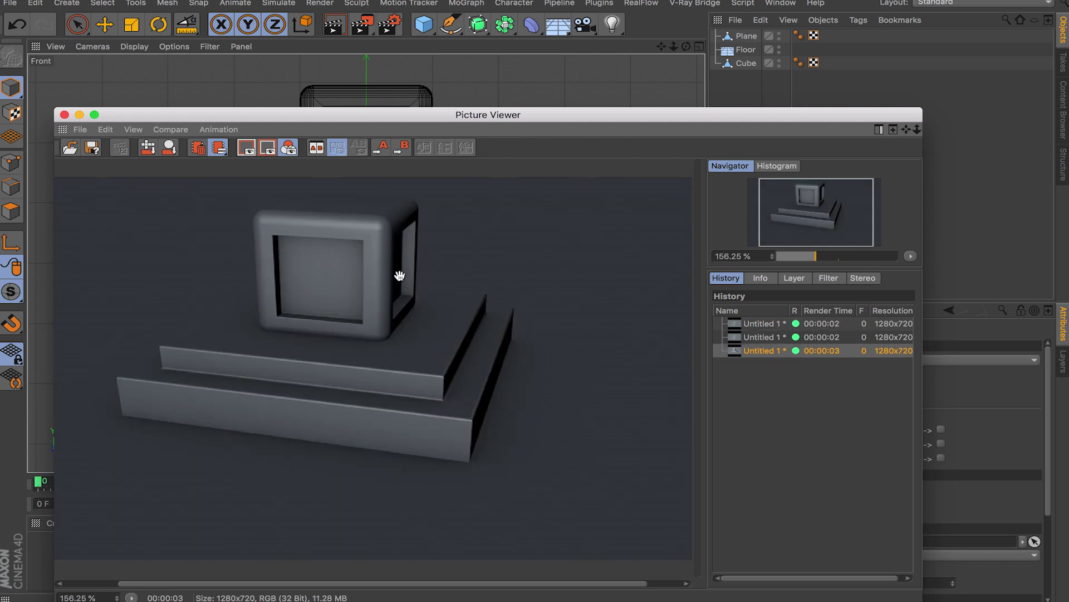
{"action": "left_click", "coordinate": [778, 325]}
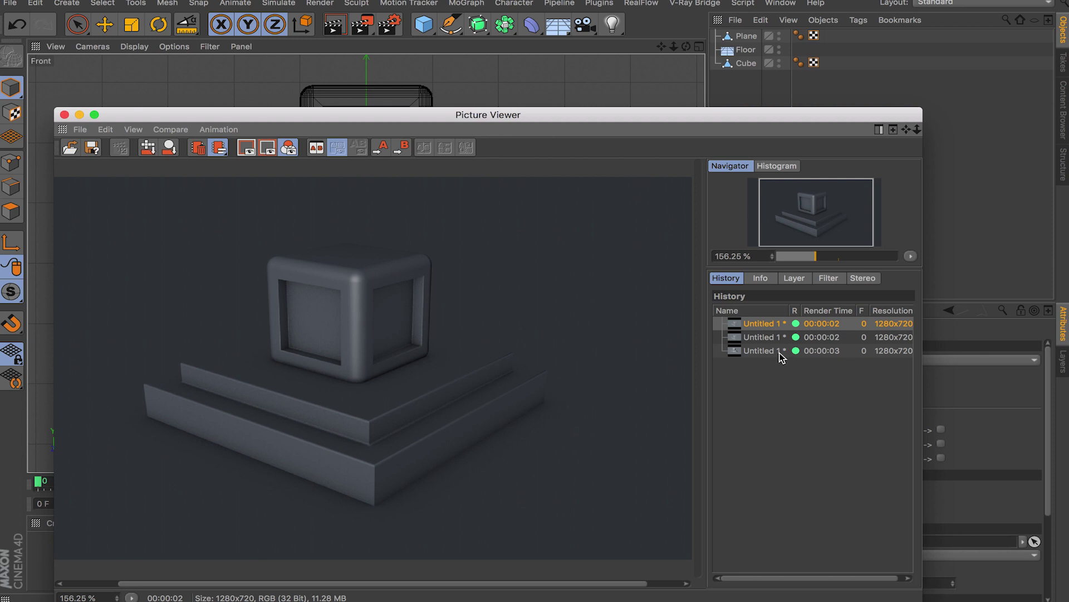
{"action": "left_click", "coordinate": [782, 352]}
{"action": "left_click", "coordinate": [64, 114]}
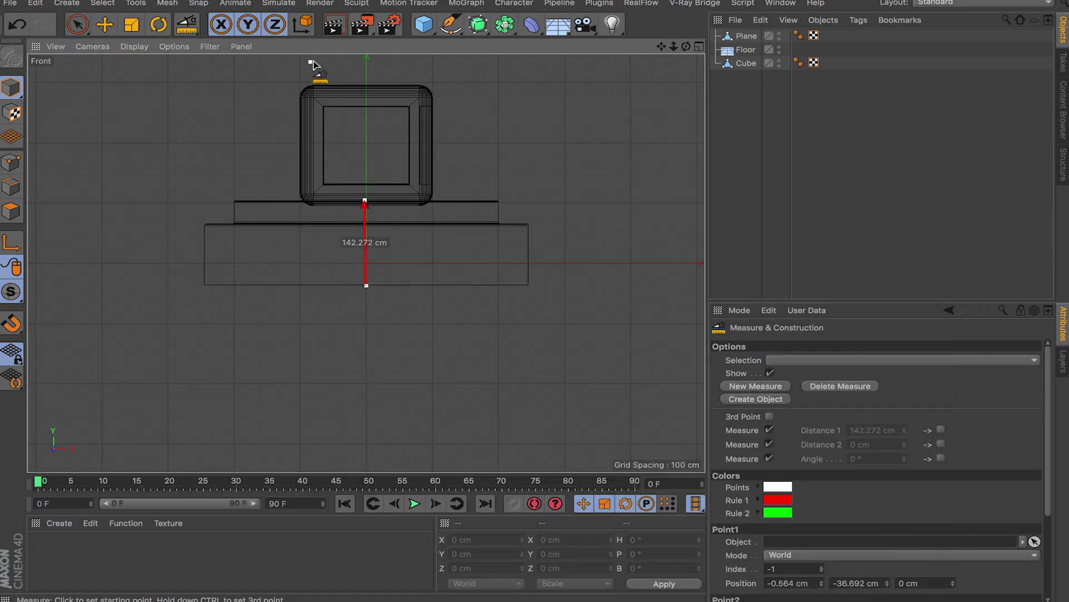
Set the Ambient Occlusion maximum ray length to 50 cm and render the scene again
{"action": "left_click", "coordinate": [387, 29]}
{"action": "double_click", "coordinate": [604, 255]}
{"action": "type", "text": "500"}
{"action": "key", "text": "Return"}
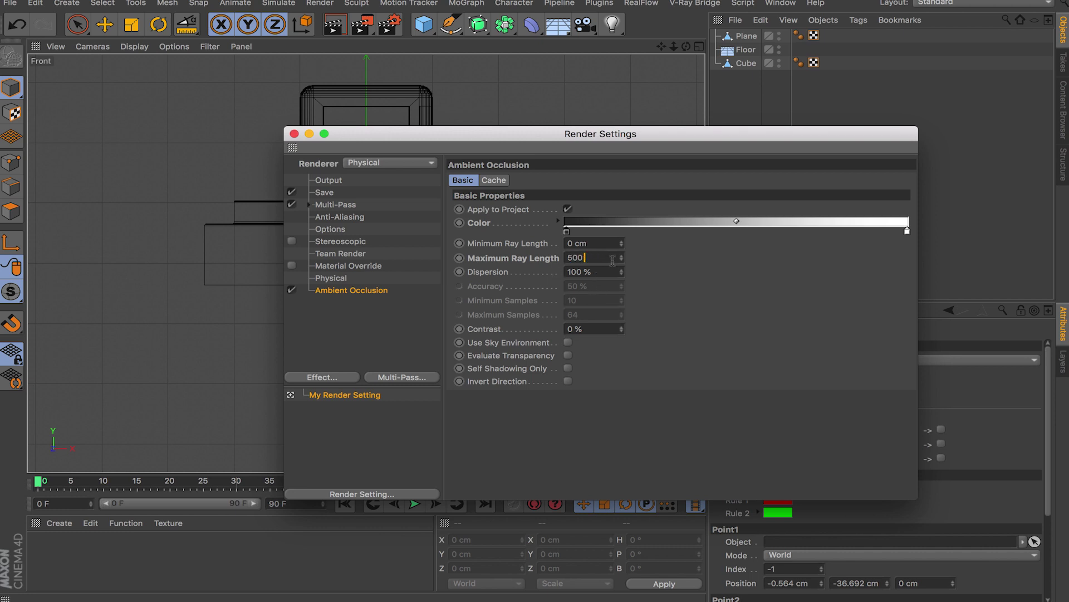
{"action": "key", "text": "Return"}
{"action": "left_click", "coordinate": [294, 133]}
{"action": "left_click", "coordinate": [361, 24]}
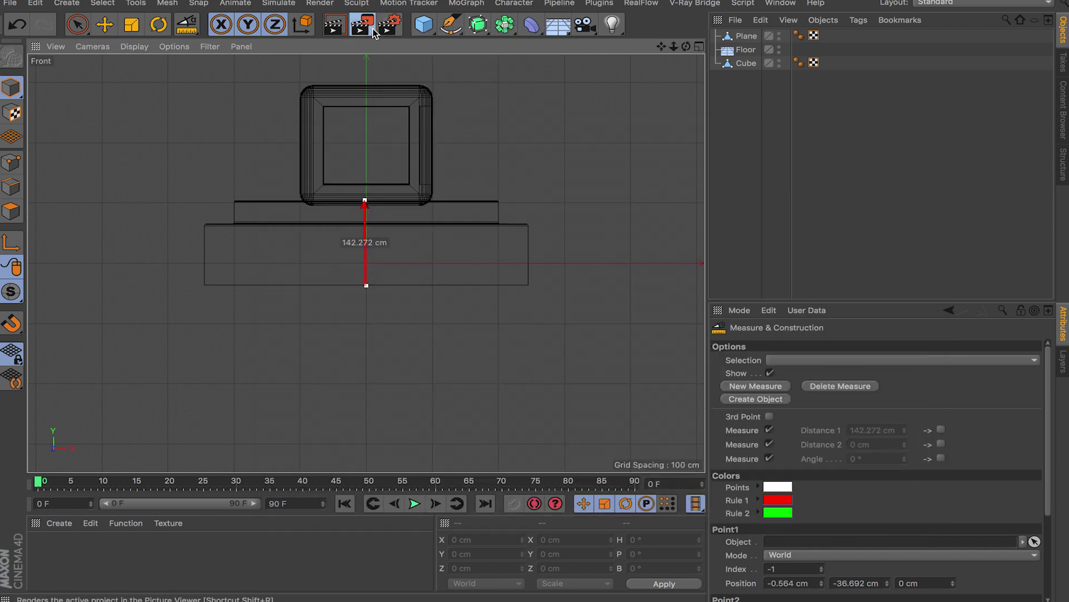
{"action": "key", "text": "shift+r"}
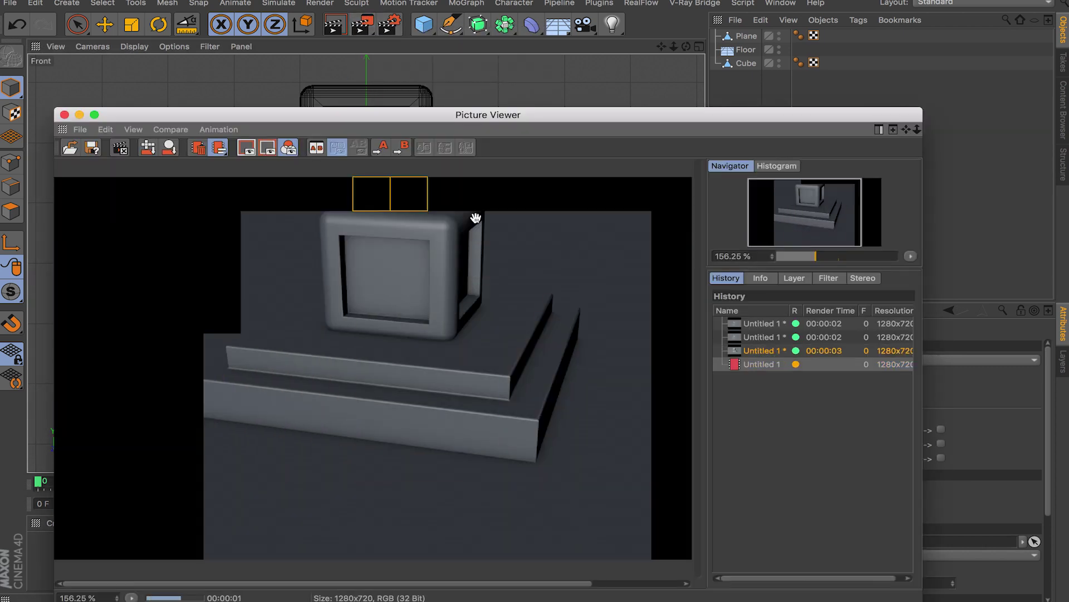
Compare the 50 cm ray length render with the 200 cm one and the render without Ambient Occlusion
{"action": "left_click", "coordinate": [761, 350]}
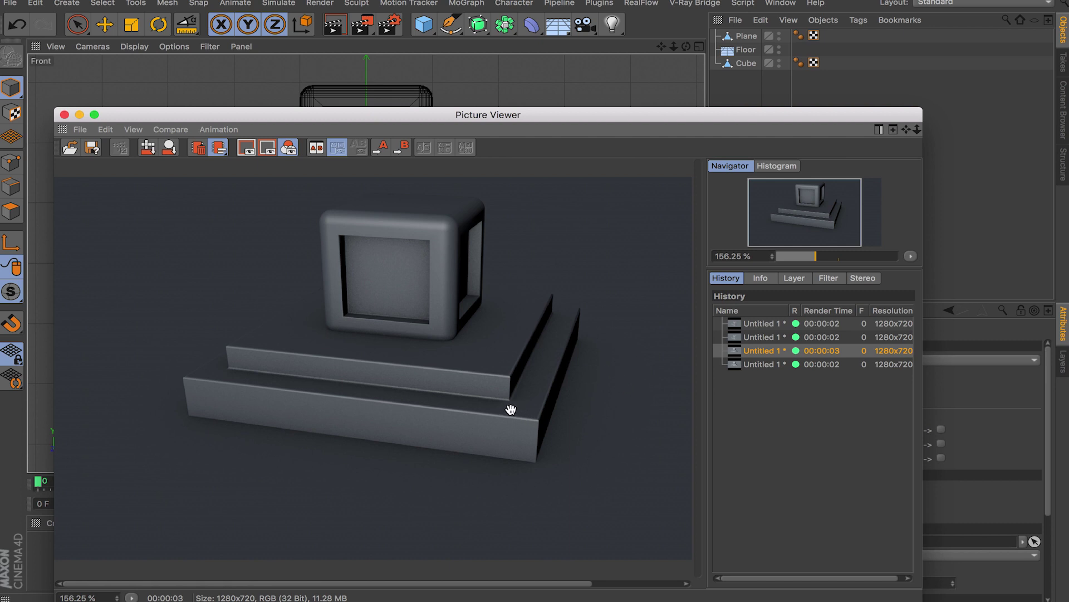
{"action": "left_click", "coordinate": [779, 365]}
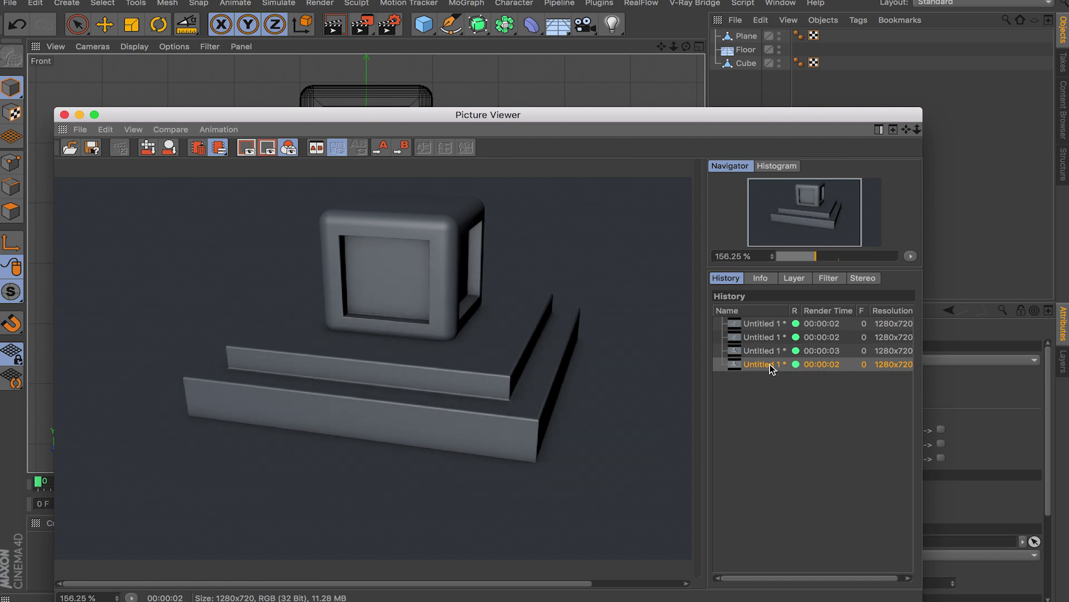
{"action": "left_click", "coordinate": [759, 352]}
{"action": "left_click", "coordinate": [761, 365]}
{"action": "left_click", "coordinate": [763, 357]}
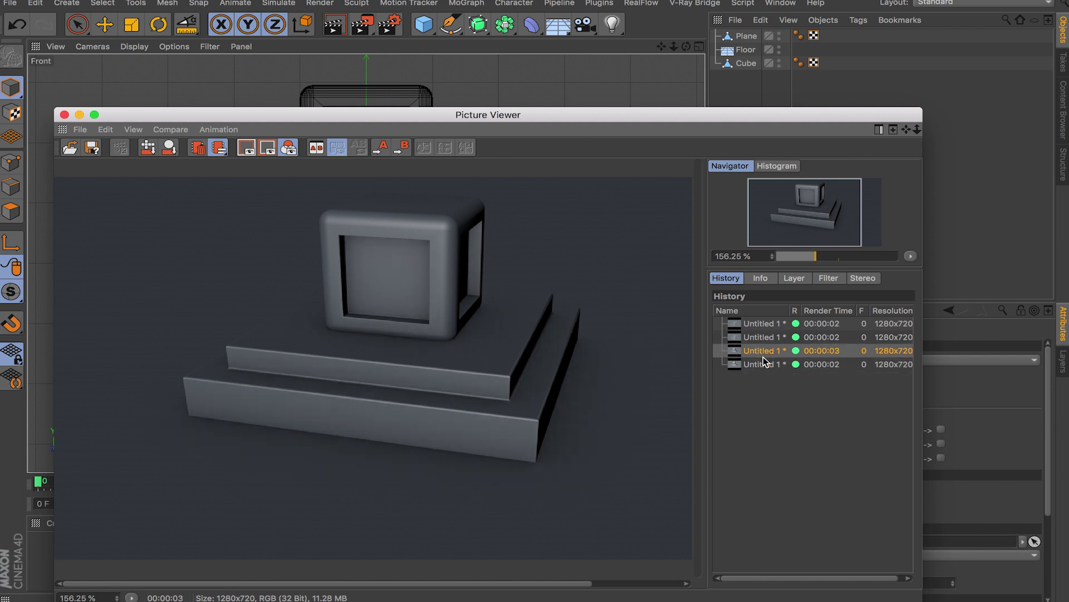
{"action": "left_click", "coordinate": [768, 337]}
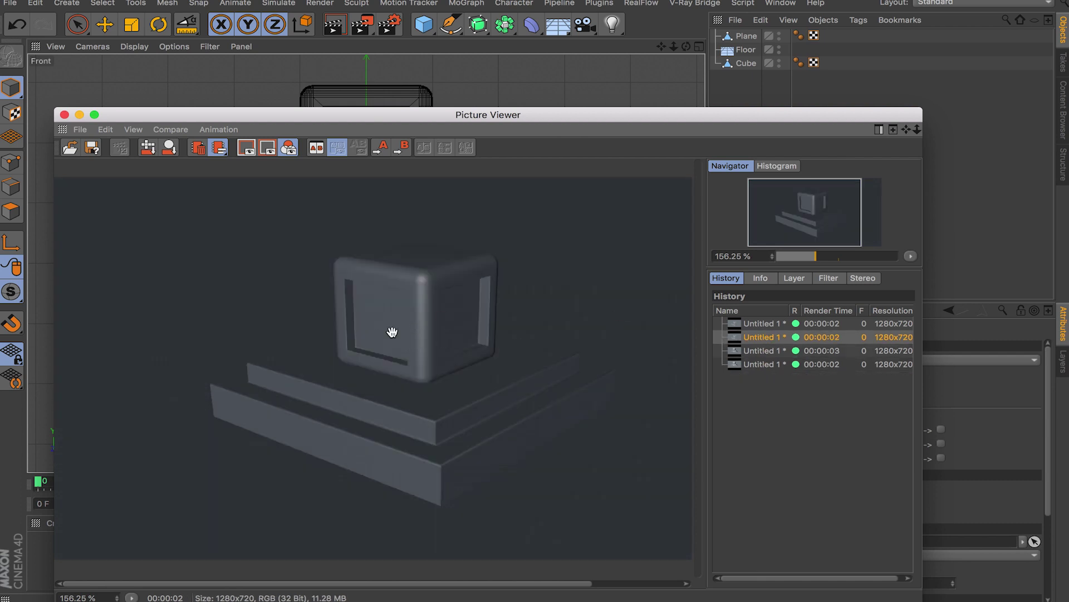
{"action": "left_click", "coordinate": [761, 350]}
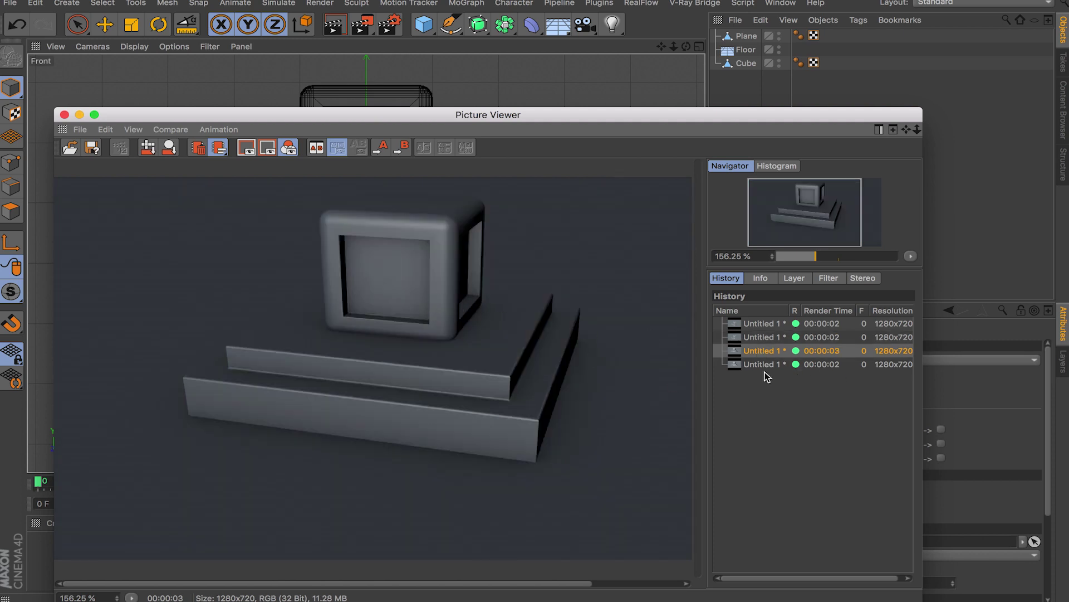
{"action": "left_click", "coordinate": [765, 365]}
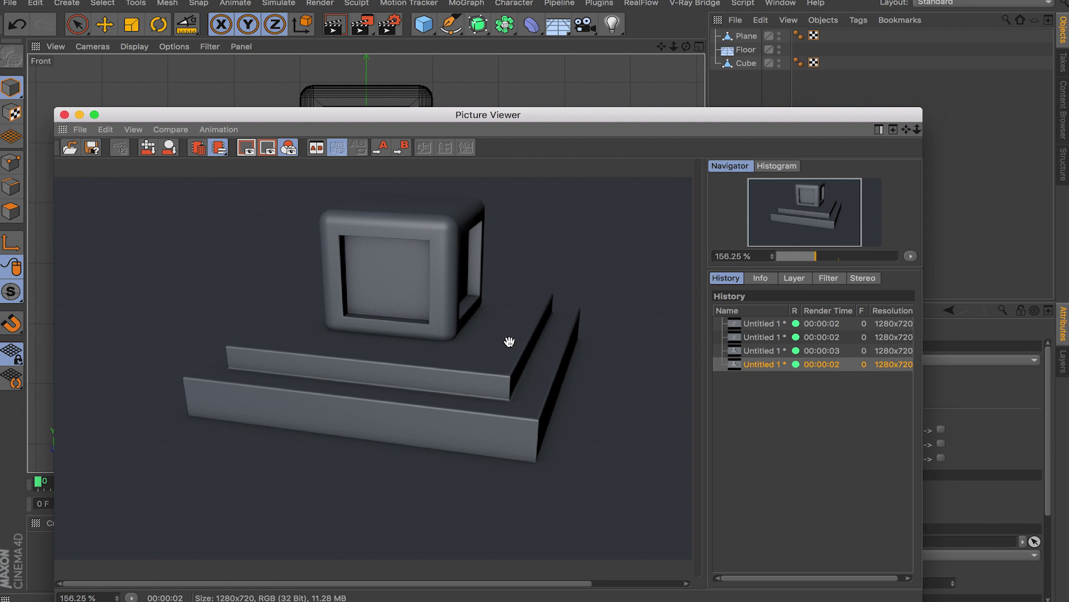
{"action": "left_click", "coordinate": [64, 114]}
Set the Ambient Occlusion maximum ray length to 200 cm and the dark end of its color gradient to 30 % brightness
{"action": "left_click", "coordinate": [389, 24]}
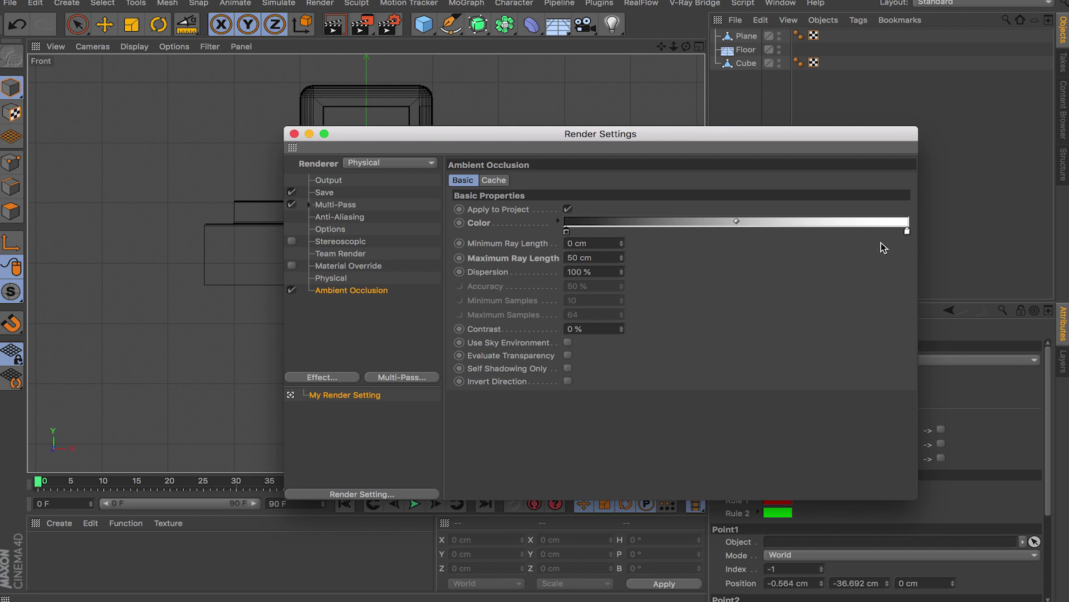
{"action": "double_click", "coordinate": [566, 231]}
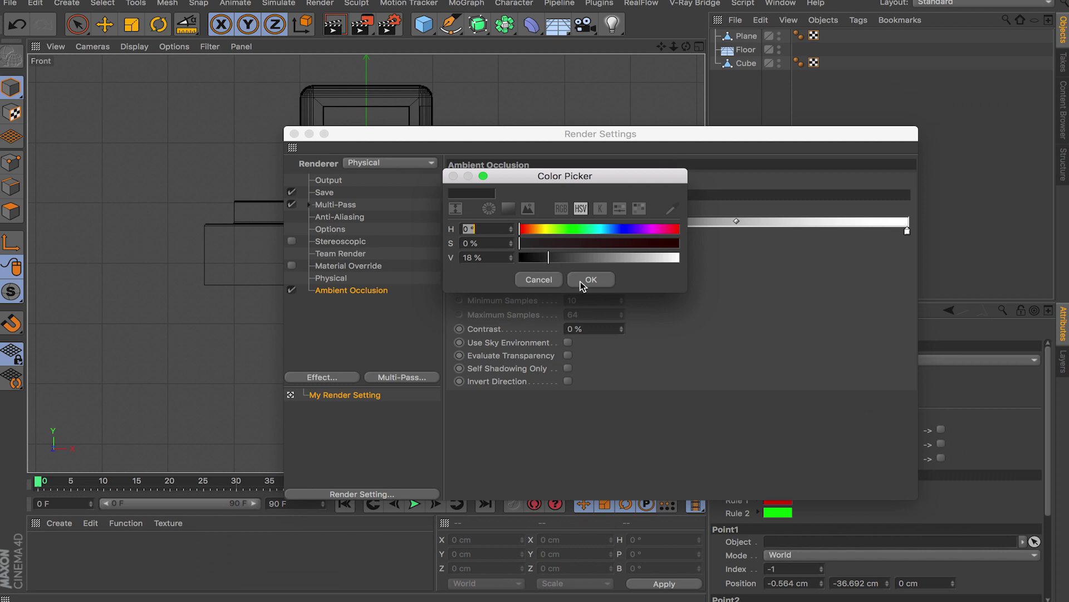
{"action": "left_click", "coordinate": [588, 279]}
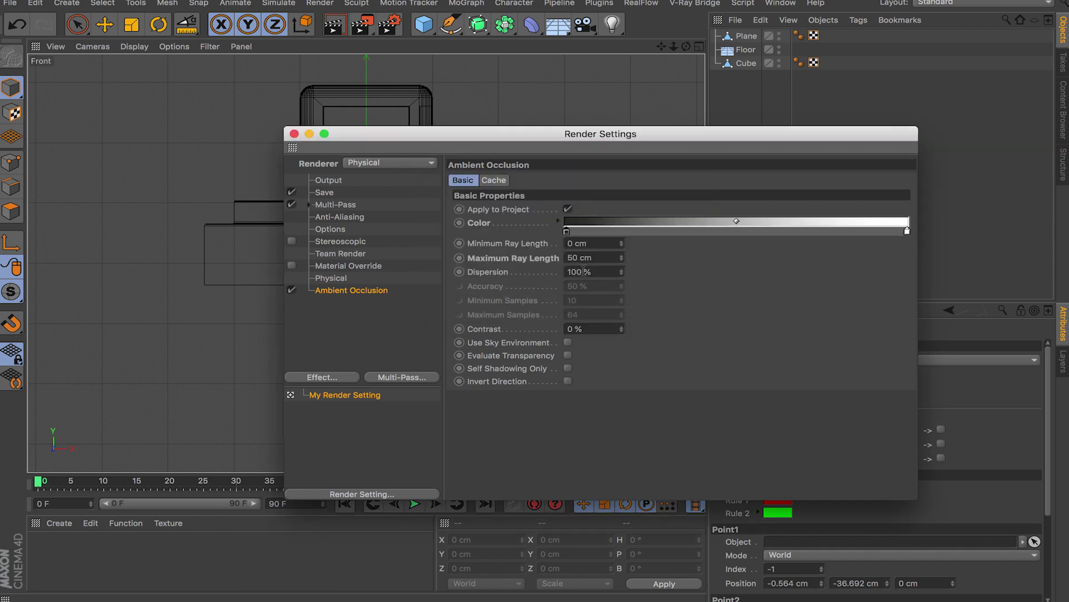
{"action": "left_click", "coordinate": [611, 258]}
{"action": "type", "text": "200"}
{"action": "double_click", "coordinate": [566, 233]}
{"action": "left_click_drag", "start_coordinate": [561, 261], "coordinate": [569, 261]}
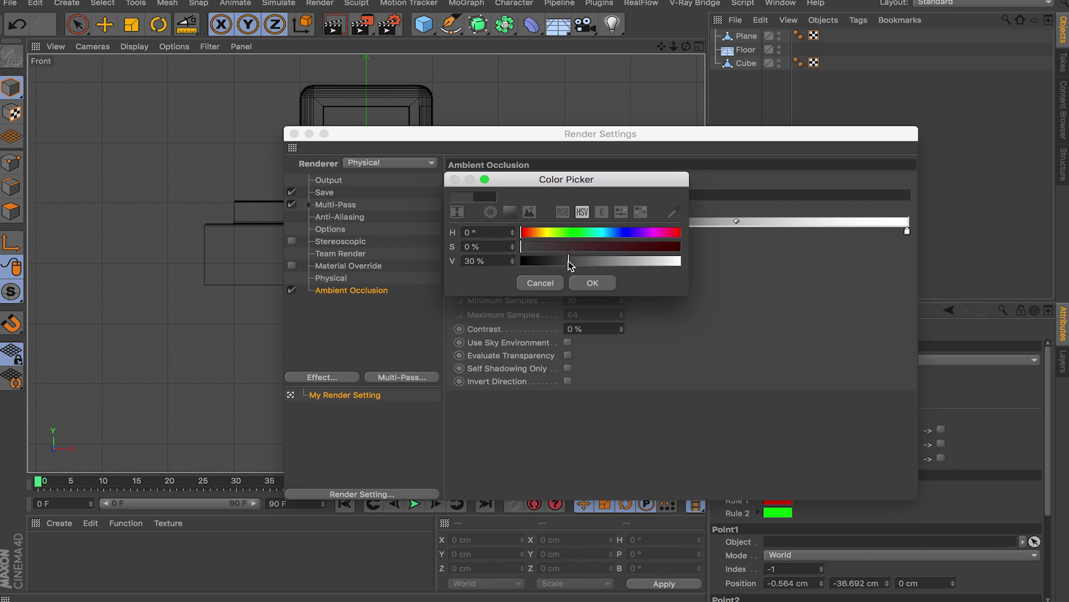
{"action": "left_click", "coordinate": [594, 284]}
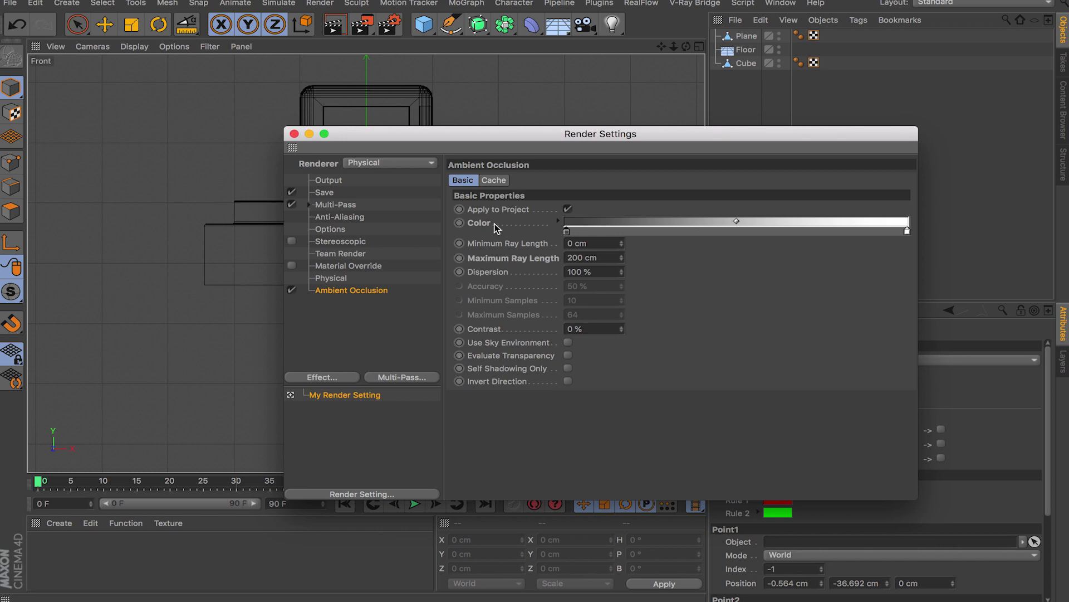
Render the scene with the lighter occlusion color and compare it with the previous render
{"action": "left_click", "coordinate": [294, 134]}
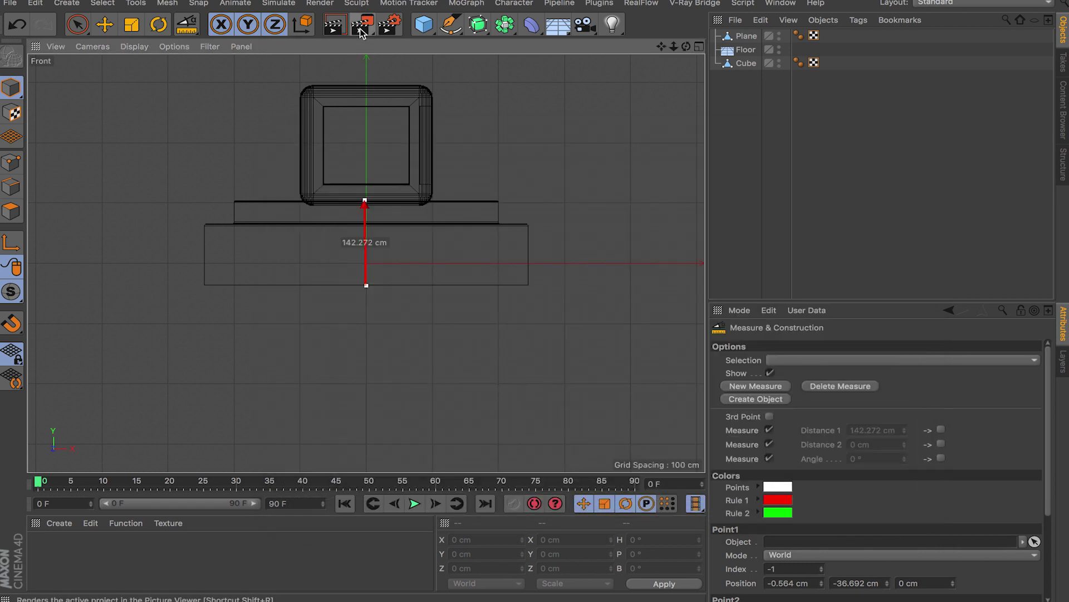
{"action": "left_click", "coordinate": [361, 24]}
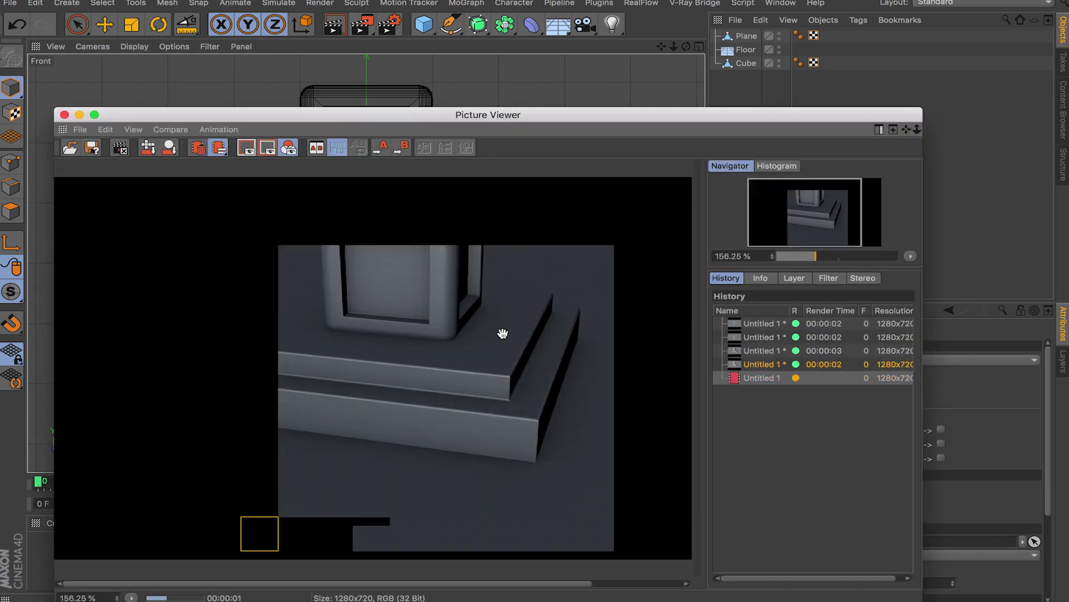
{"action": "left_click", "coordinate": [761, 365]}
{"action": "left_click", "coordinate": [765, 379]}
{"action": "left_click", "coordinate": [765, 365]}
{"action": "left_click", "coordinate": [758, 377]}
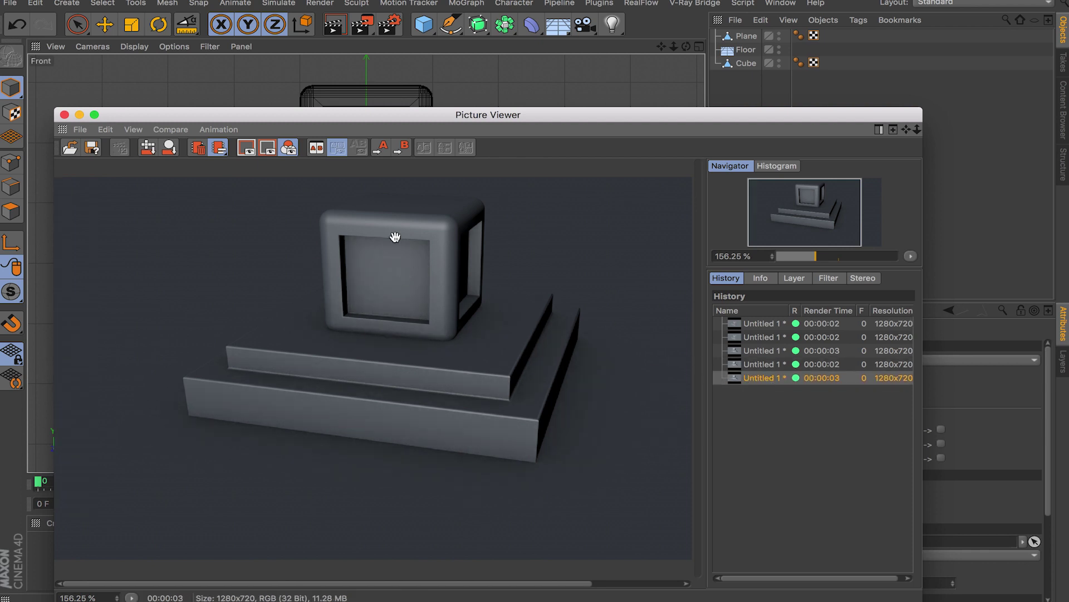
{"action": "left_click", "coordinate": [763, 364]}
{"action": "left_click", "coordinate": [764, 378]}
{"action": "left_click", "coordinate": [274, 49]}
Set the Ambient Occlusion dispersion to 25 % and render the scene to the Picture Viewer
{"action": "left_click", "coordinate": [389, 24]}
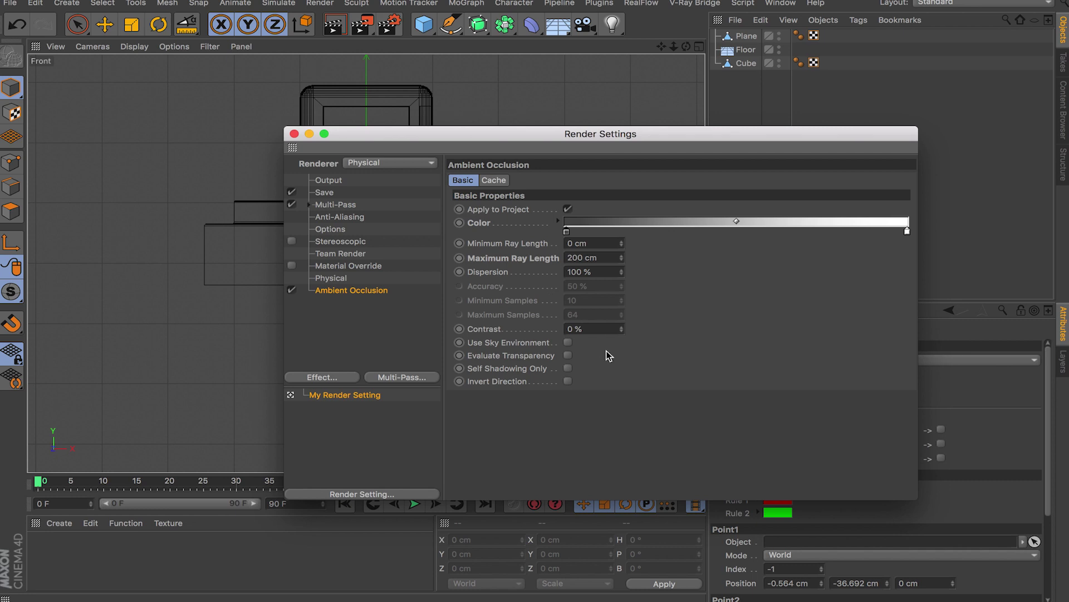
{"action": "left_click", "coordinate": [598, 273]}
{"action": "type", "text": "25"}
{"action": "key", "text": "Return"}
{"action": "left_click", "coordinate": [294, 133]}
{"action": "left_click", "coordinate": [362, 25]}
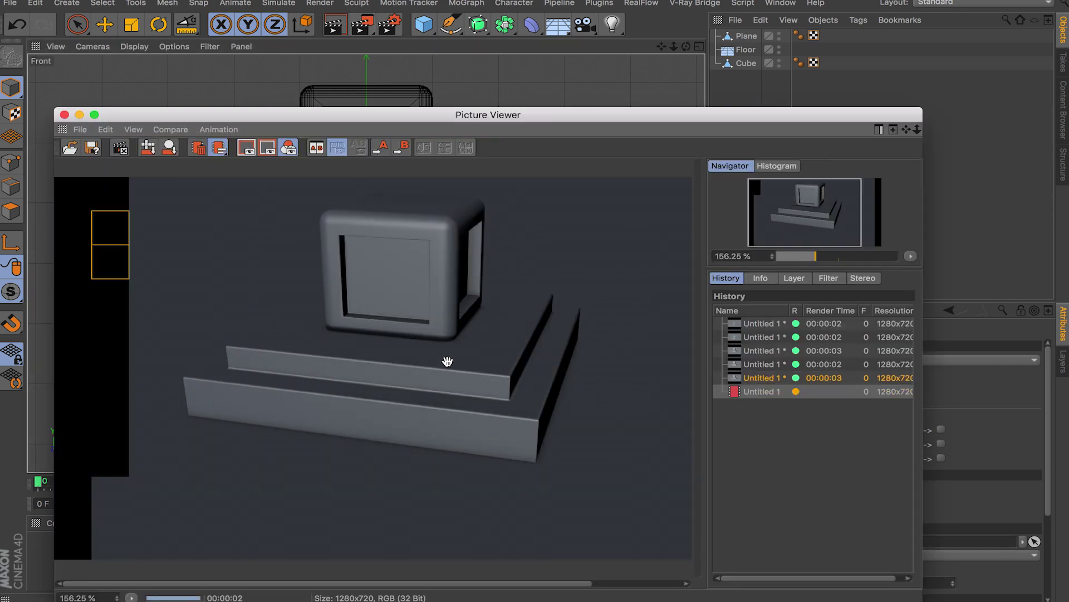
Compare the reduced-dispersion render with the previous one, examining the contact shadows around the cube and inside its front panel
{"action": "left_click", "coordinate": [766, 378]}
{"action": "left_click", "coordinate": [767, 393]}
{"action": "left_click", "coordinate": [763, 379]}
{"action": "left_click", "coordinate": [763, 391]}
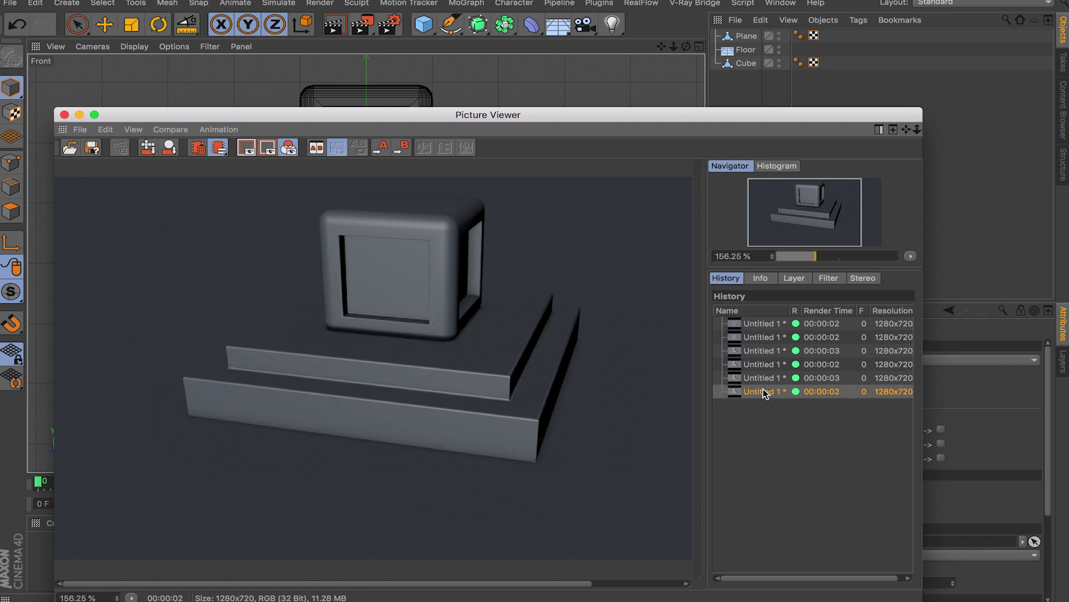
{"action": "left_click", "coordinate": [763, 378]}
{"action": "left_click", "coordinate": [761, 392]}
{"action": "left_click_drag", "start_coordinate": [392, 318], "coordinate": [358, 329]}
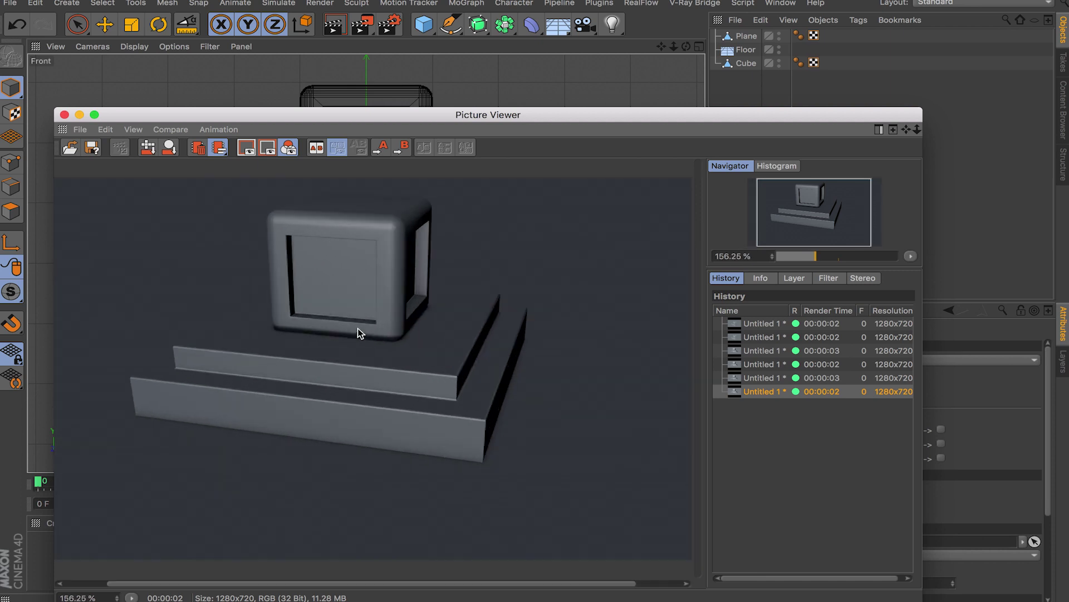
Set the Ambient Occlusion dispersion to 70 % and render the scene to the Picture Viewer
{"action": "scroll", "coordinate": [335, 316], "scroll_direction": "up", "scroll_amount": 10}
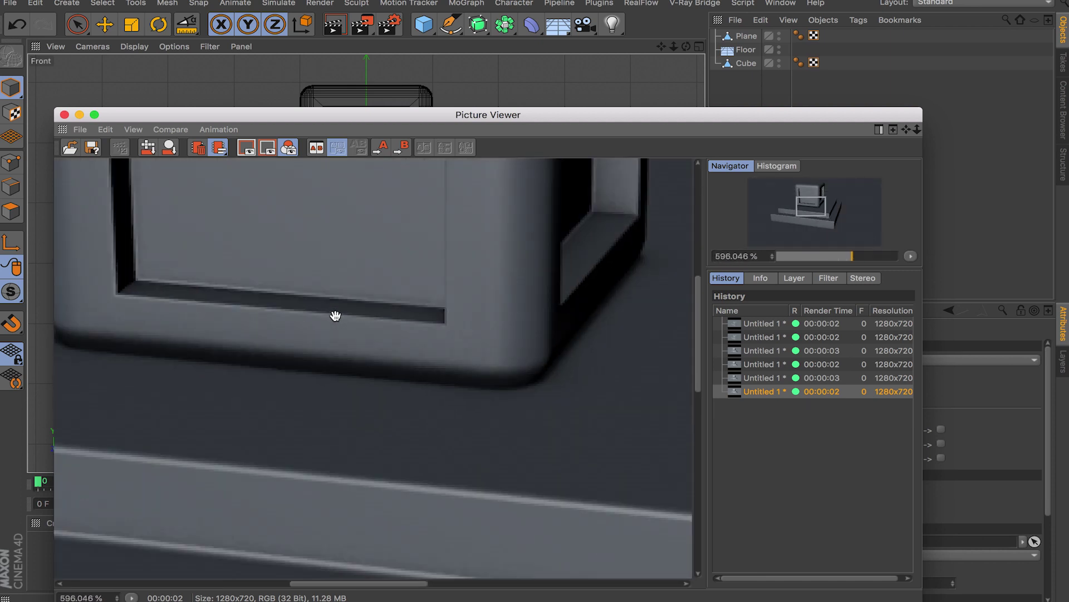
{"action": "scroll", "coordinate": [361, 390], "scroll_direction": "down", "scroll_amount": 2}
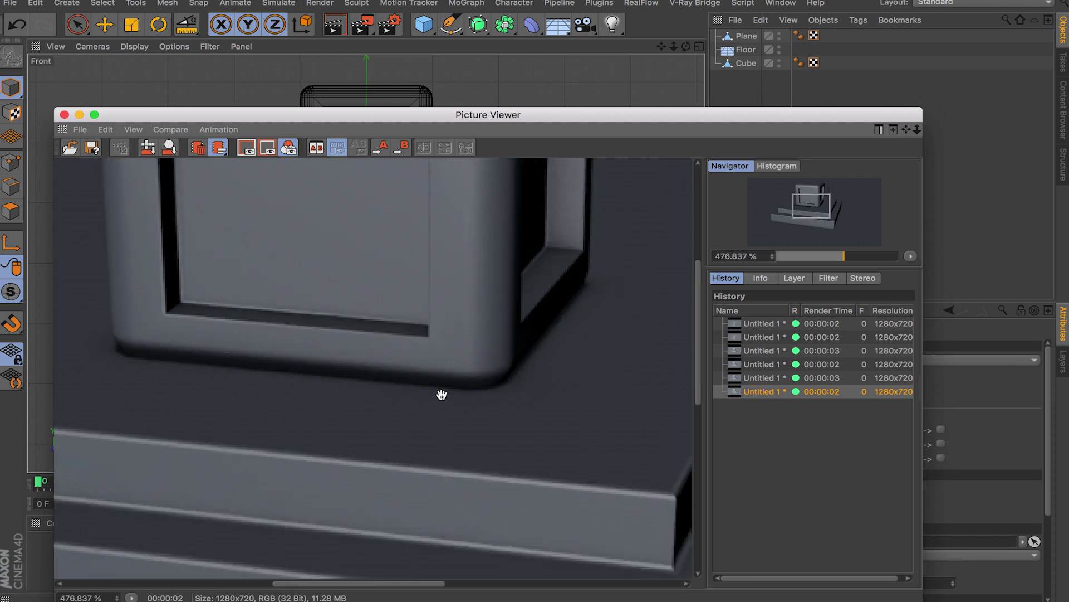
{"action": "left_click", "coordinate": [390, 24]}
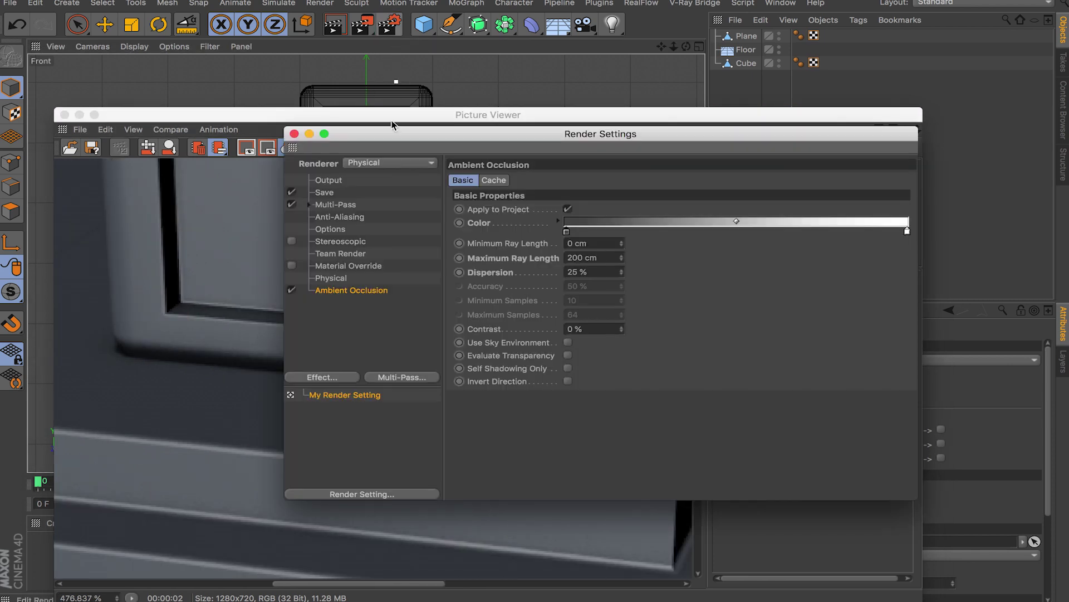
{"action": "left_click", "coordinate": [590, 271]}
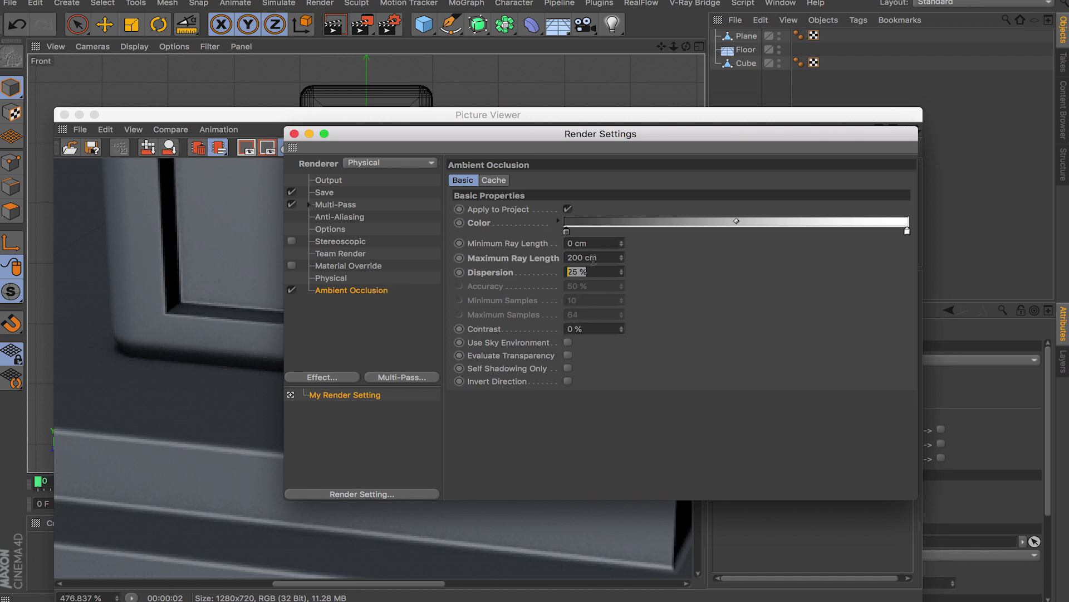
{"action": "type", "text": "70"}
{"action": "left_click", "coordinate": [294, 133]}
{"action": "left_click", "coordinate": [64, 115]}
{"action": "left_click", "coordinate": [363, 25]}
Compare the 70 % dispersion render with the earlier renders, examining the shading on the cube's front panel and pedestal steps
{"action": "scroll", "coordinate": [433, 402], "scroll_direction": "up", "scroll_amount": 3}
{"action": "scroll", "coordinate": [434, 402], "scroll_direction": "down", "scroll_amount": 4}
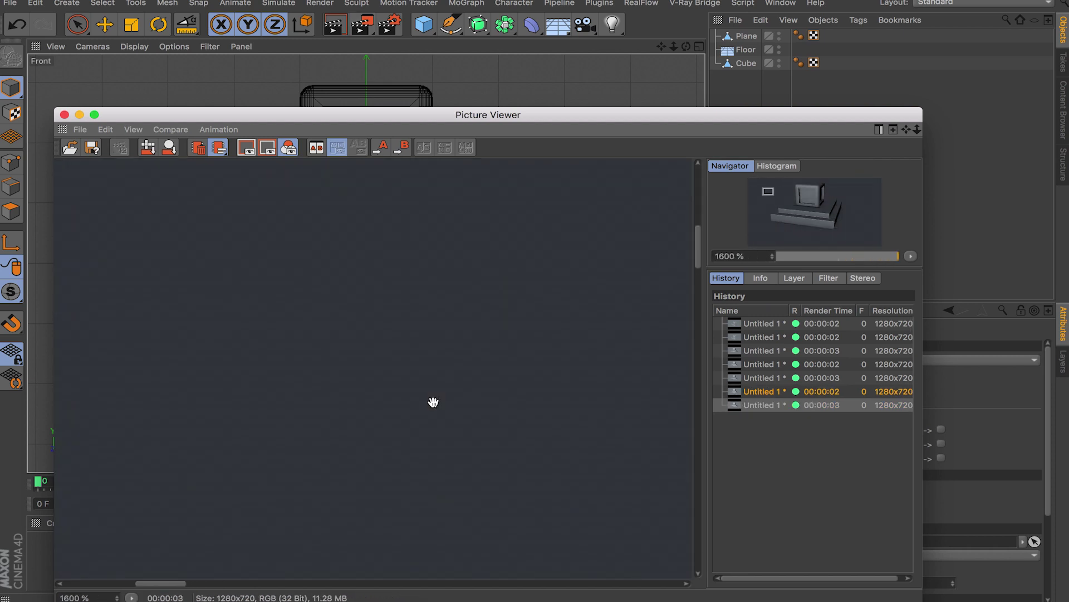
{"action": "scroll", "coordinate": [434, 402], "scroll_direction": "down", "scroll_amount": 6}
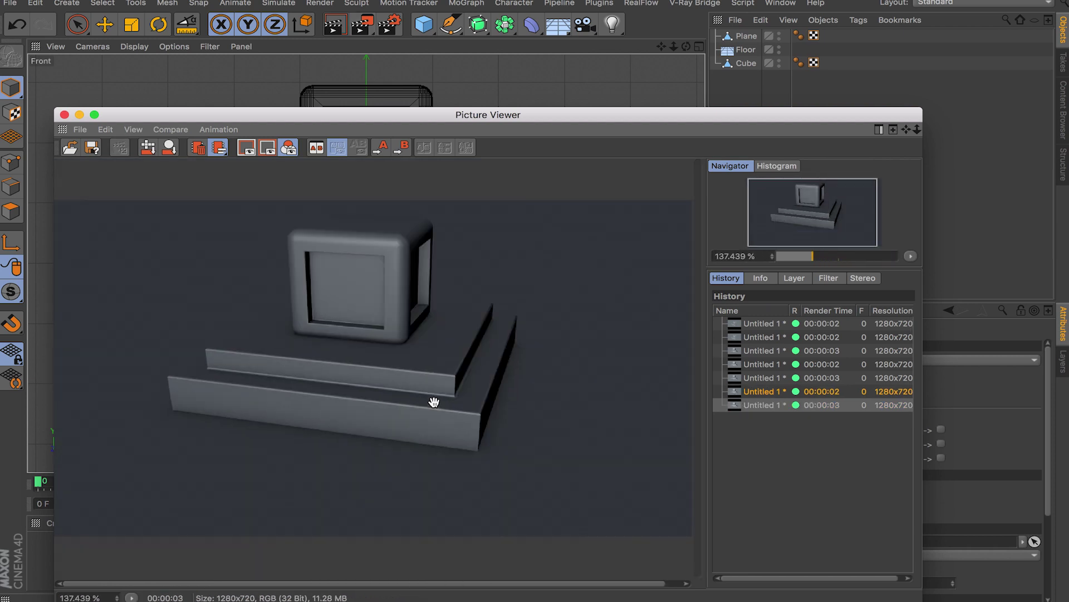
{"action": "scroll", "coordinate": [645, 441], "scroll_direction": "up", "scroll_amount": 1}
{"action": "left_click", "coordinate": [766, 393]}
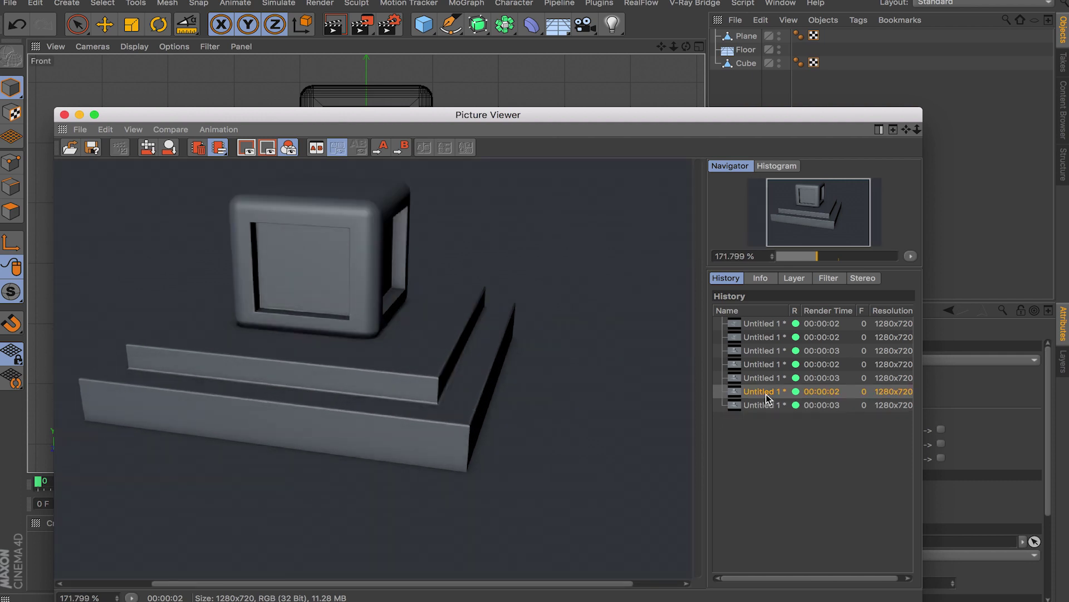
{"action": "left_click", "coordinate": [765, 406]}
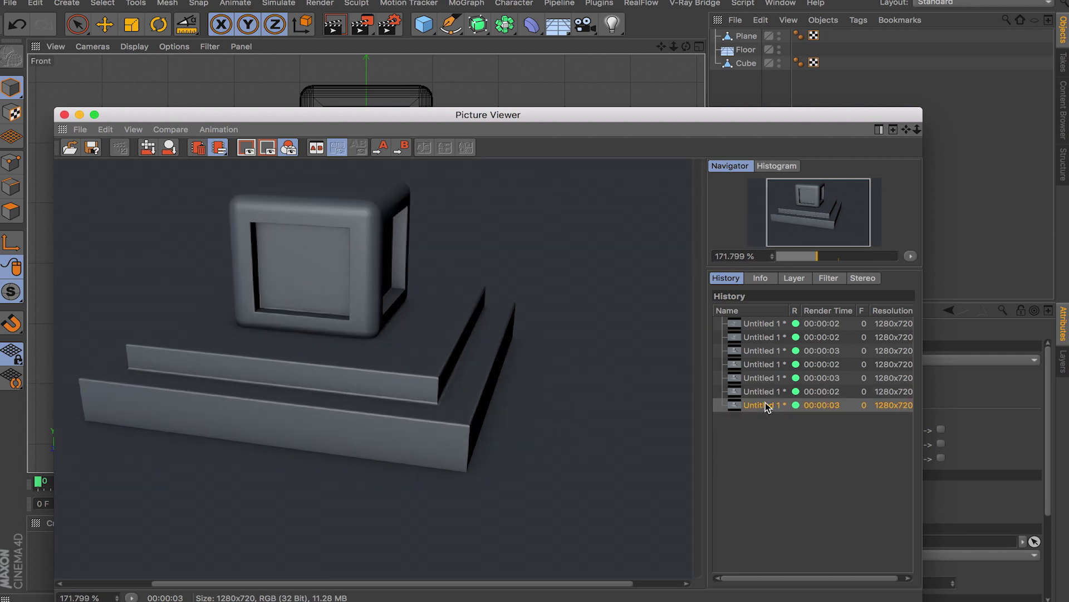
{"action": "left_click", "coordinate": [766, 393]}
{"action": "left_click", "coordinate": [768, 406]}
{"action": "left_click", "coordinate": [763, 393]}
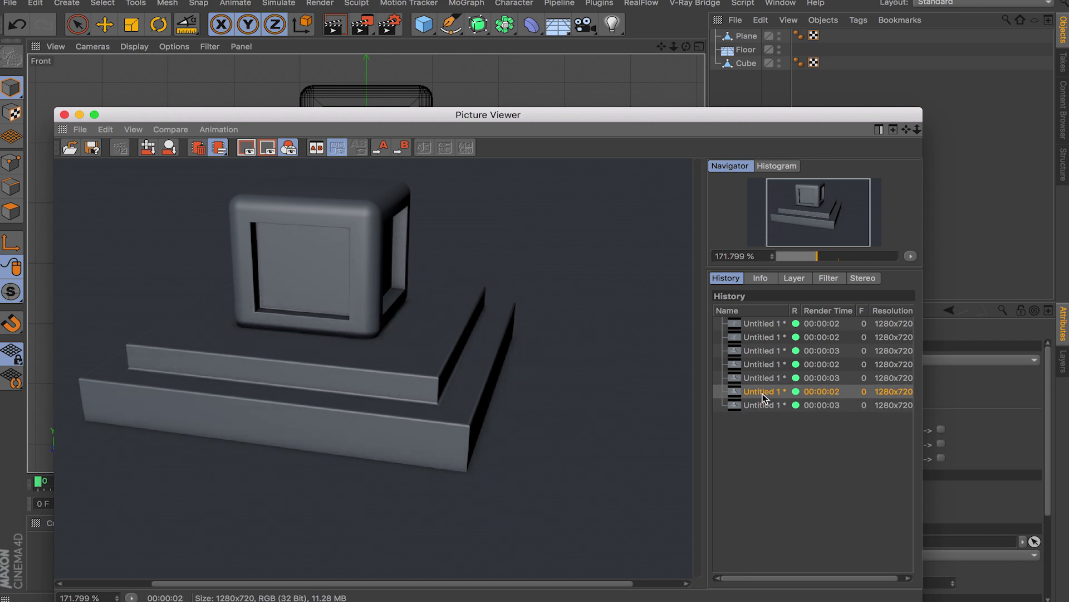
{"action": "left_click", "coordinate": [767, 406]}
{"action": "left_click", "coordinate": [768, 393]}
{"action": "left_click", "coordinate": [770, 406]}
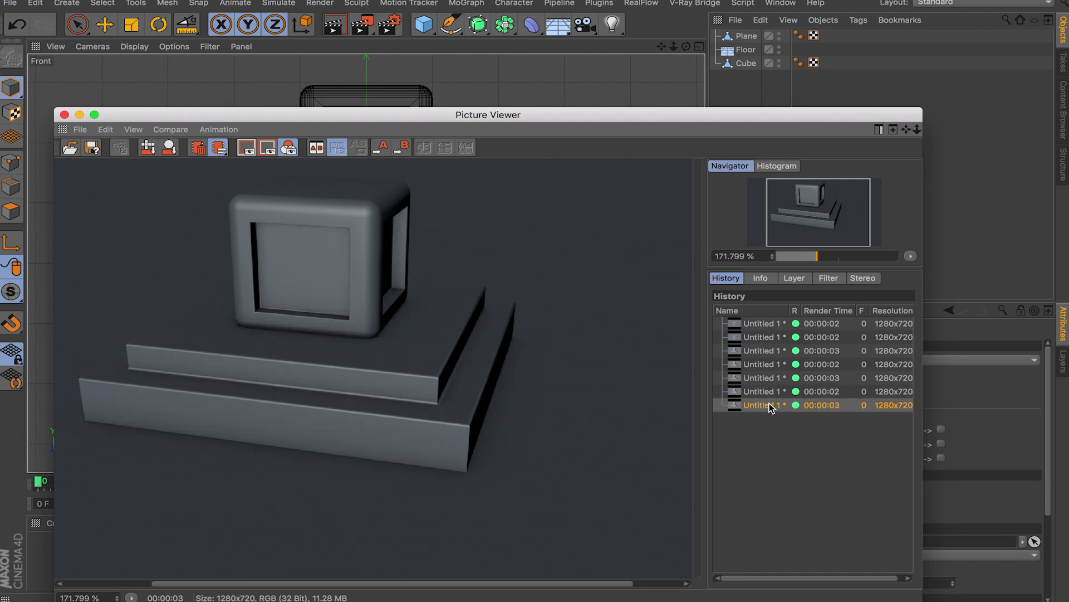
{"action": "left_click", "coordinate": [767, 379]}
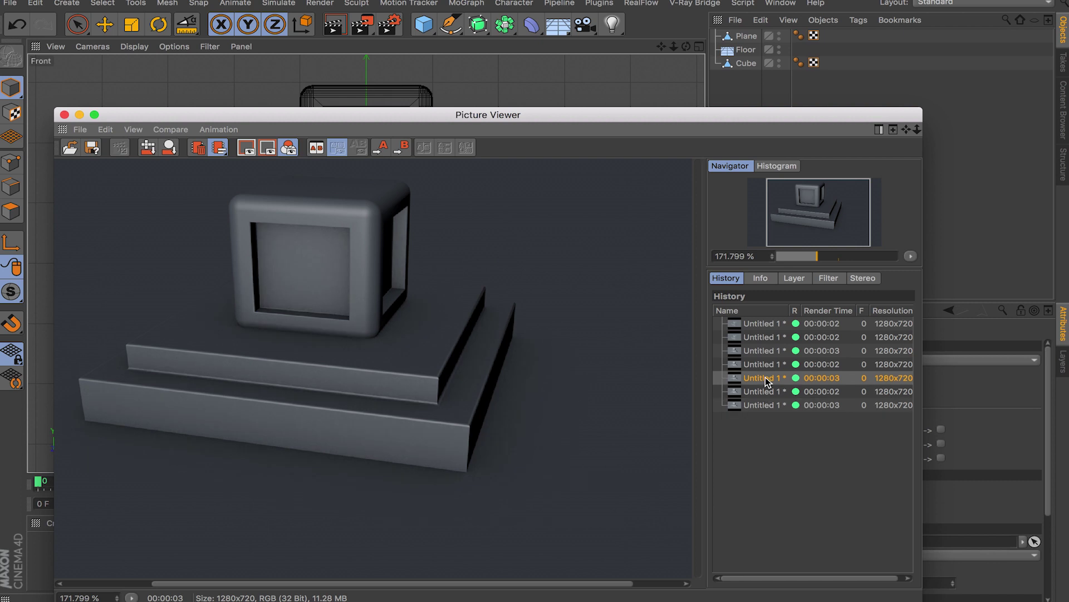
{"action": "left_click", "coordinate": [771, 392]}
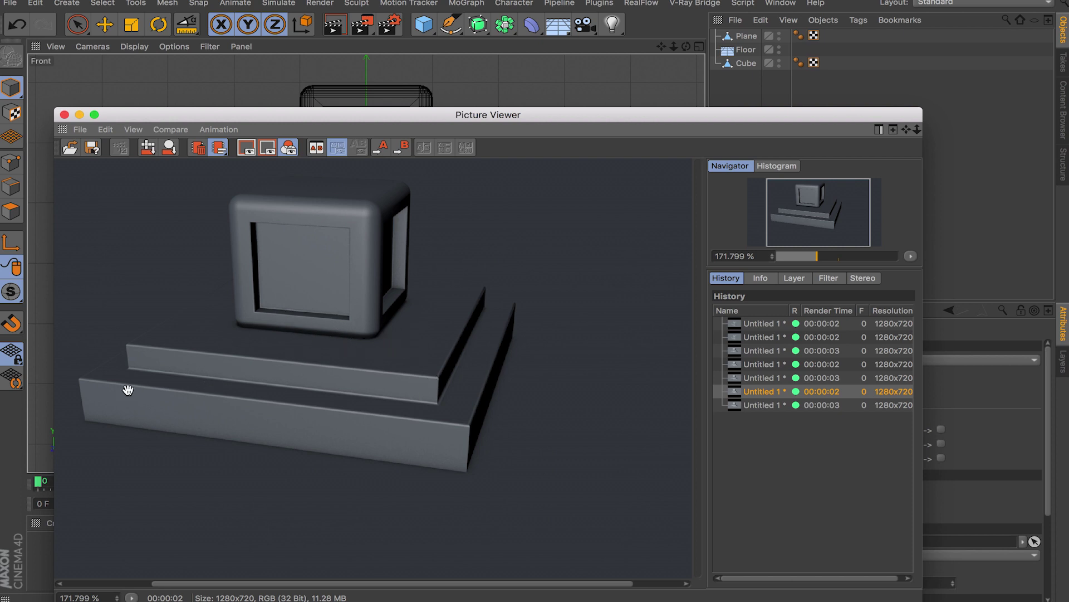
{"action": "left_click", "coordinate": [749, 404]}
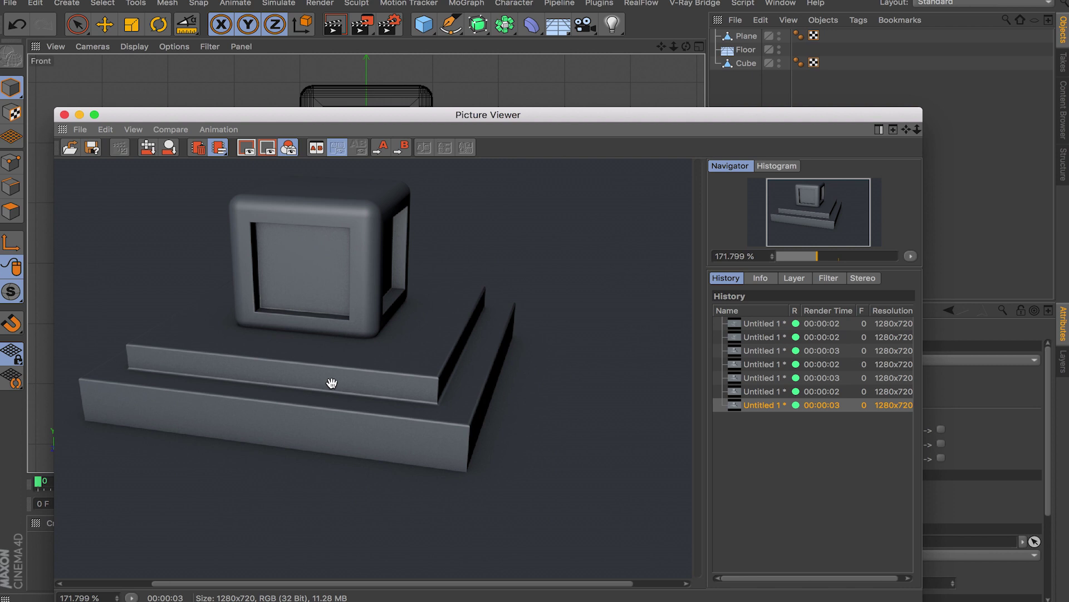
{"action": "left_click", "coordinate": [65, 115]}
Set the Ambient Occlusion dispersion and contrast both to 100 % and render the scene to the Picture Viewer
{"action": "left_click", "coordinate": [389, 24]}
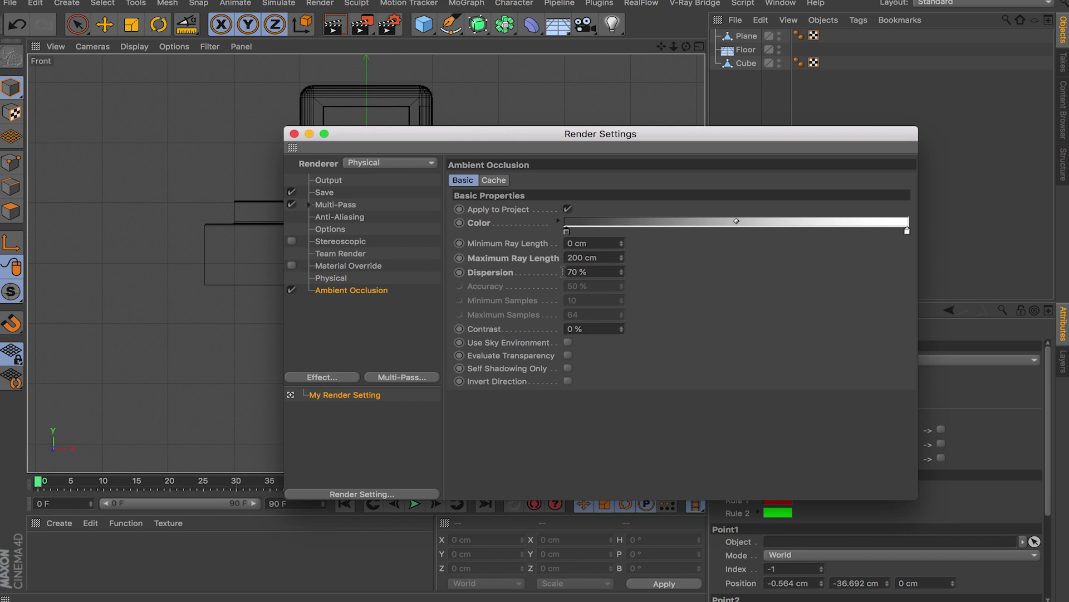
{"action": "double_click", "coordinate": [606, 273]}
{"action": "type", "text": "100"}
{"action": "double_click", "coordinate": [604, 327]}
{"action": "type", "text": "100"}
{"action": "left_click", "coordinate": [294, 134]}
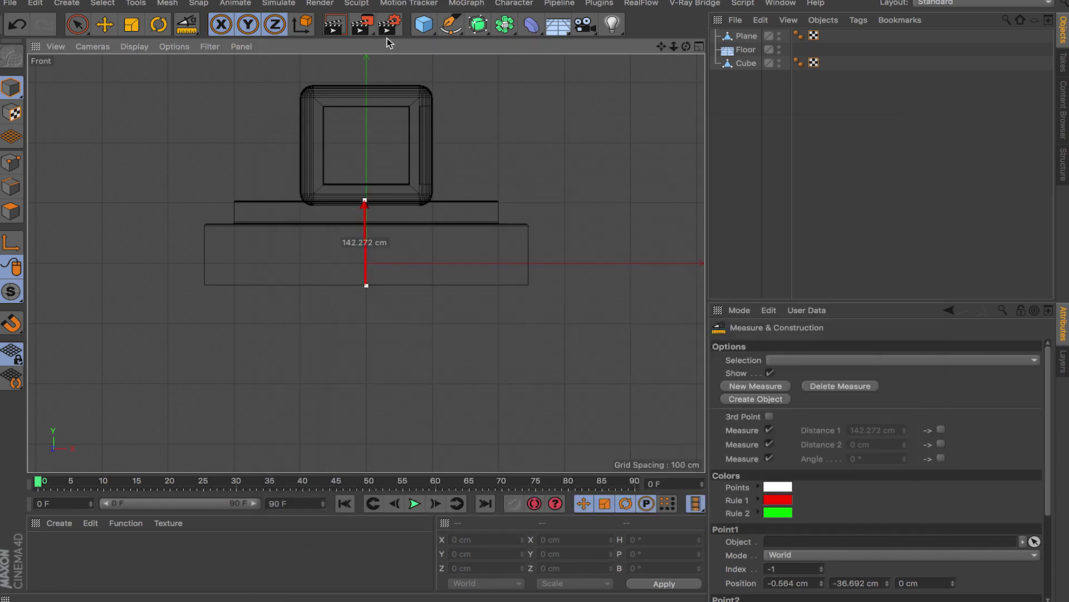
{"action": "left_click", "coordinate": [368, 27]}
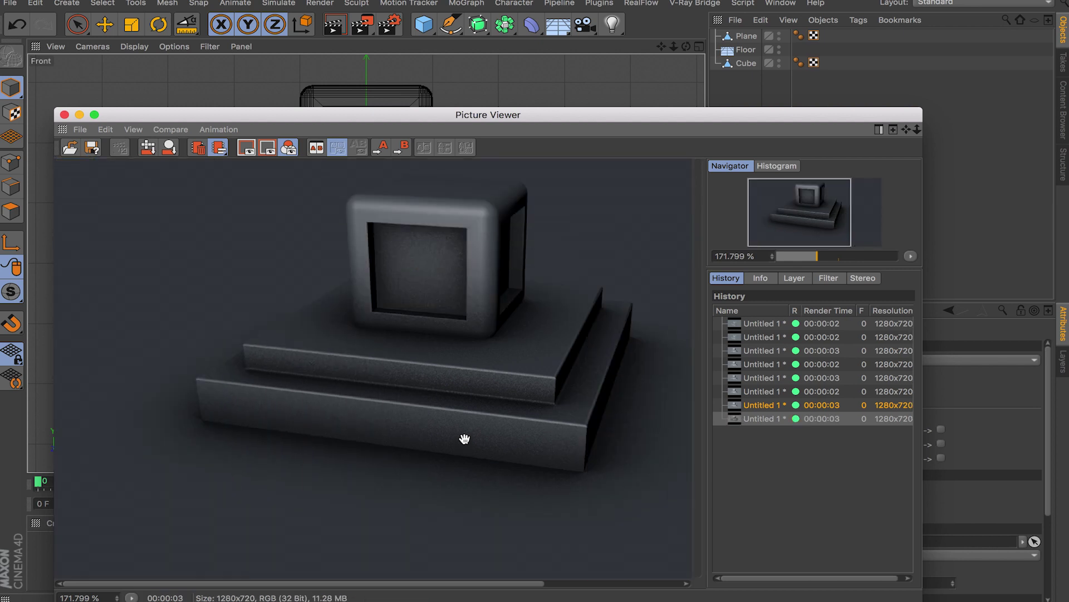
Compare the full-contrast render with the previous one, examining the darkness of the occlusion shadows
{"action": "left_click", "coordinate": [765, 405]}
{"action": "left_click", "coordinate": [765, 418]}
{"action": "left_click", "coordinate": [764, 406]}
{"action": "left_click", "coordinate": [764, 418]}
{"action": "left_click", "coordinate": [64, 115]}
Reduce the Ambient Occlusion contrast to 10 % and render the scene again to view the softer shading
{"action": "left_click", "coordinate": [389, 25]}
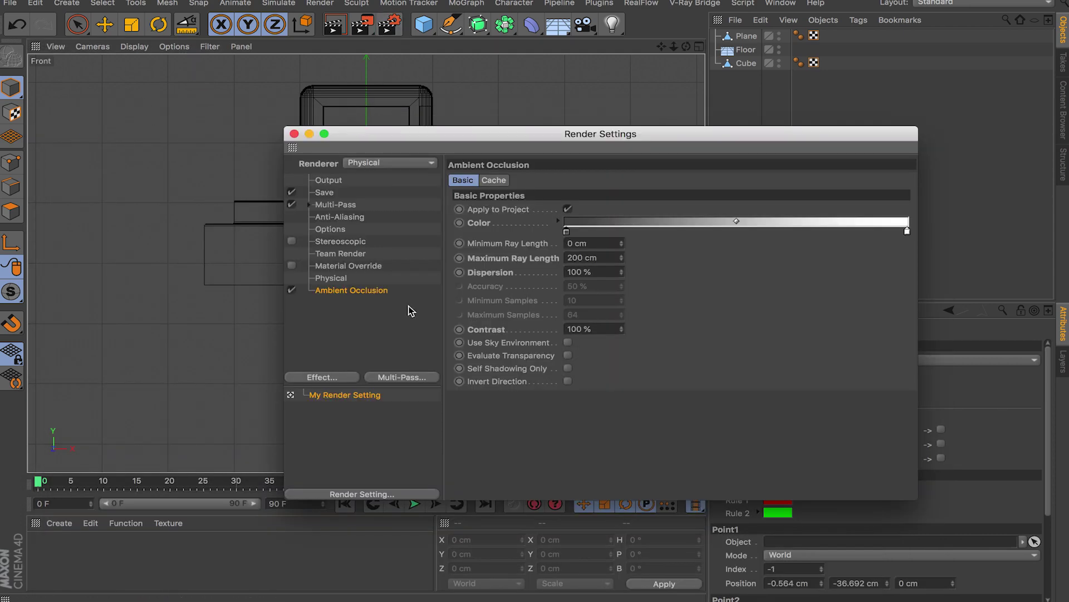
{"action": "left_click", "coordinate": [373, 298]}
{"action": "left_click", "coordinate": [373, 294]}
{"action": "left_click", "coordinate": [568, 233]}
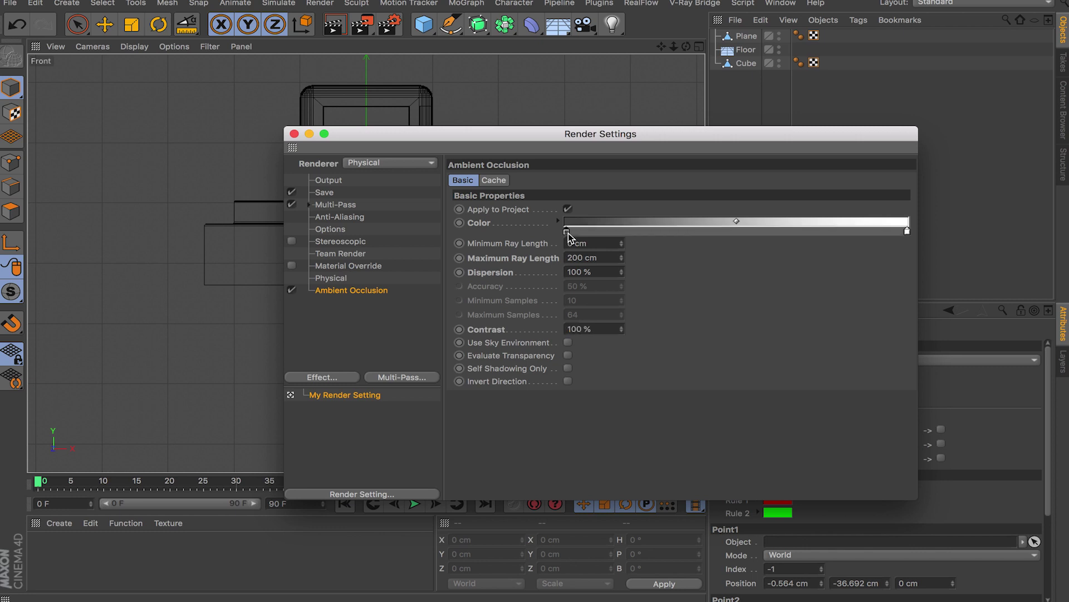
{"action": "double_click", "coordinate": [567, 233]}
{"action": "left_click", "coordinate": [611, 286]}
{"action": "left_click", "coordinate": [602, 327]}
{"action": "type", "text": "10"}
{"action": "key", "text": "Return"}
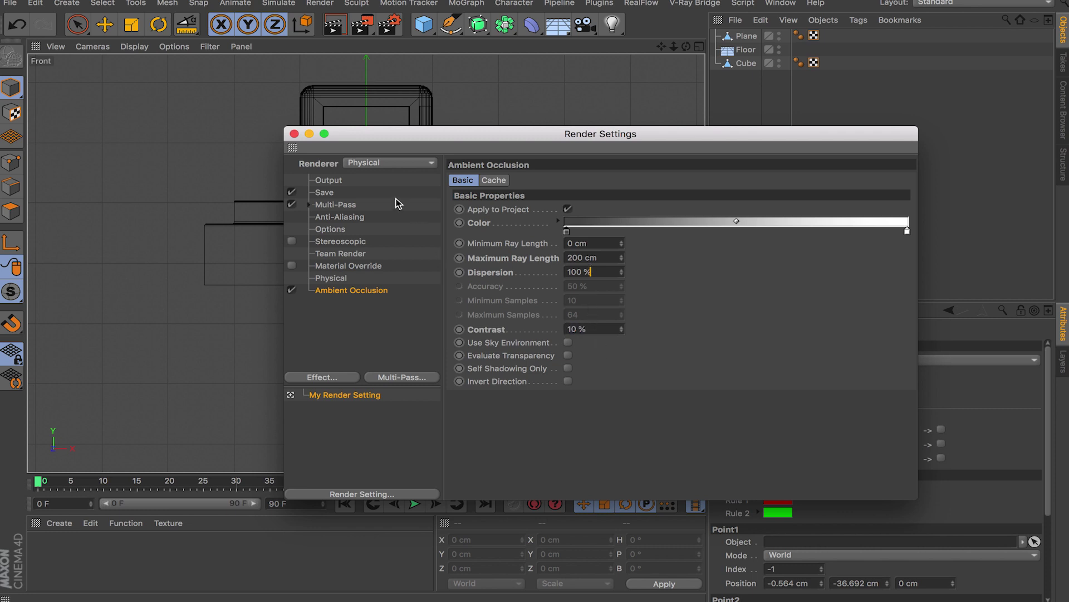
{"action": "left_click", "coordinate": [295, 134]}
{"action": "left_click", "coordinate": [362, 24]}
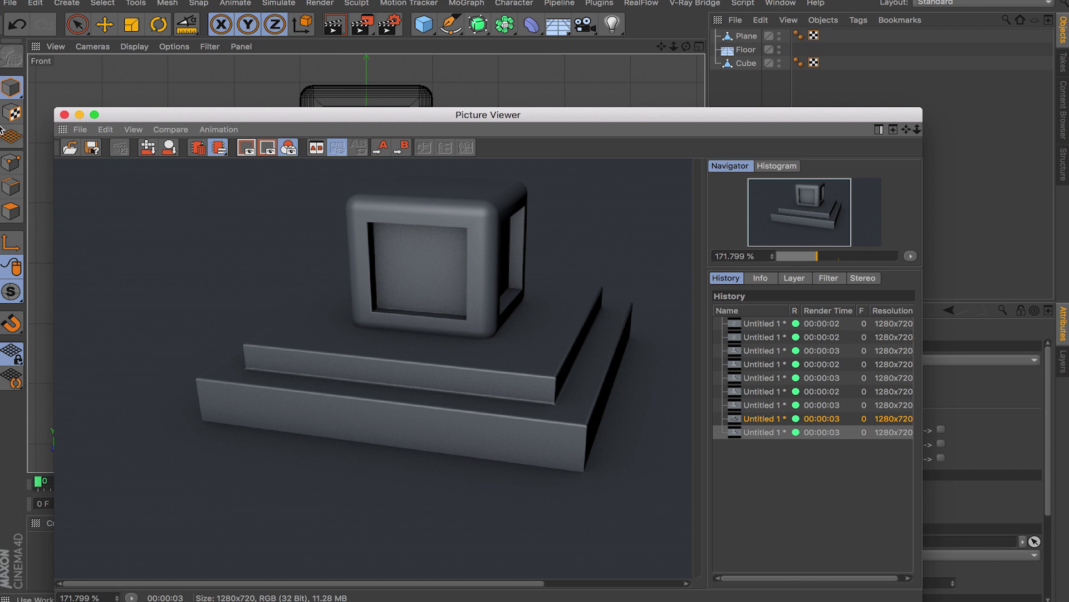
{"action": "left_click", "coordinate": [65, 115]}
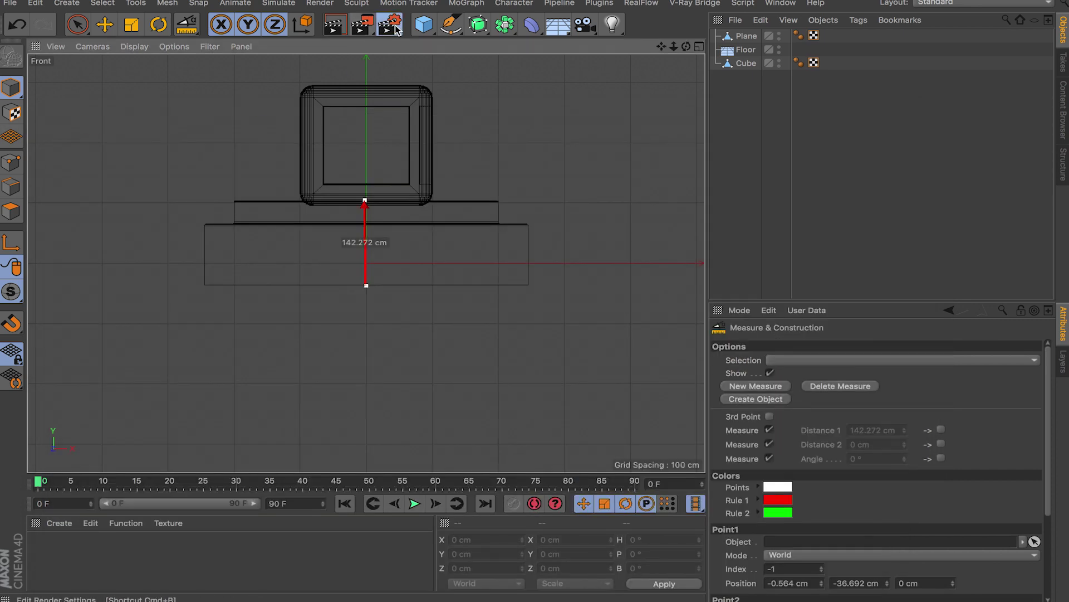
Disable the Ambient Occlusion effect in the render settings
{"action": "left_click", "coordinate": [389, 24]}
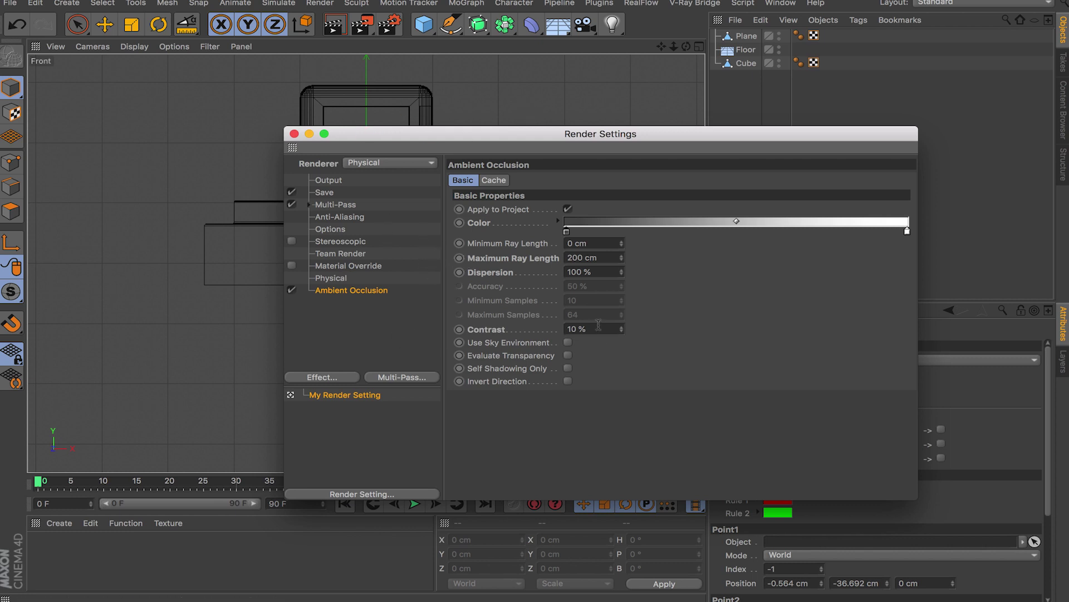
{"action": "left_click", "coordinate": [291, 290]}
{"action": "left_click", "coordinate": [292, 134]}
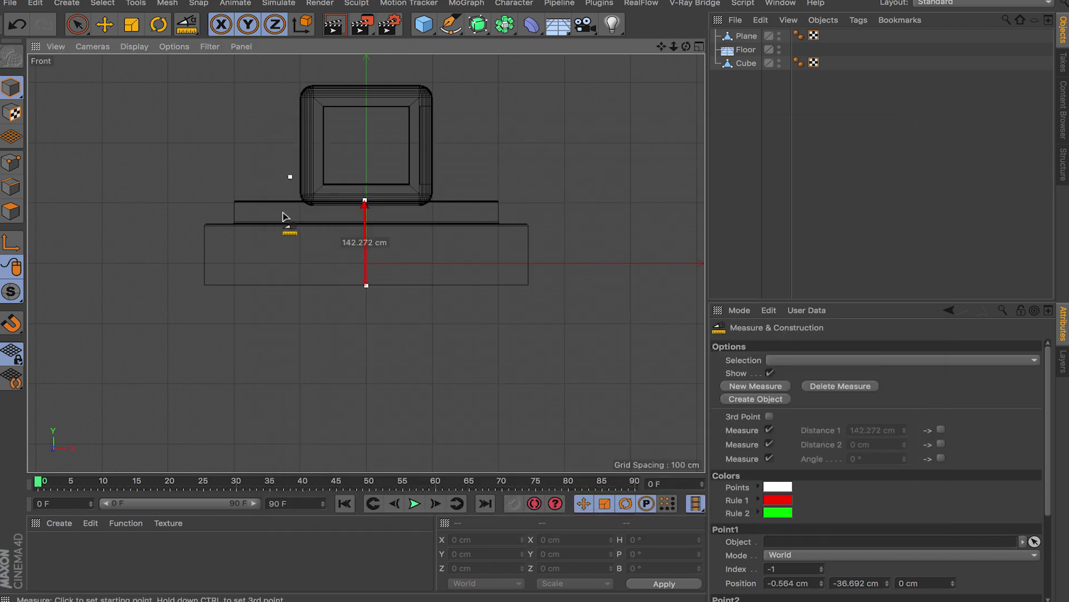
Create a new material, load the Ambient Occlusion shader as its color texture and open the shader's properties
{"action": "double_click", "coordinate": [81, 544]}
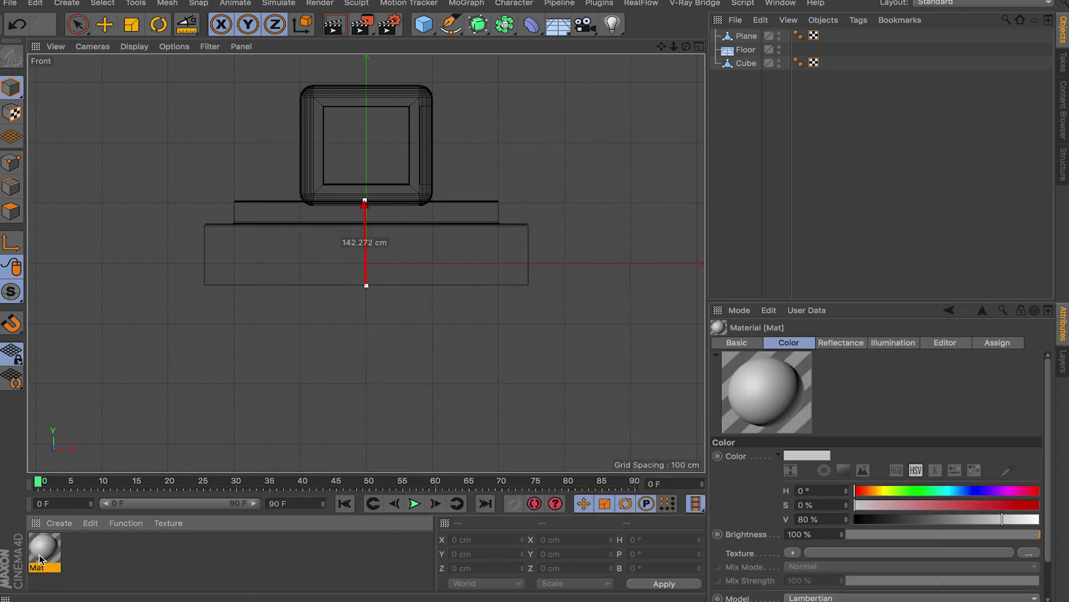
{"action": "double_click", "coordinate": [44, 548]}
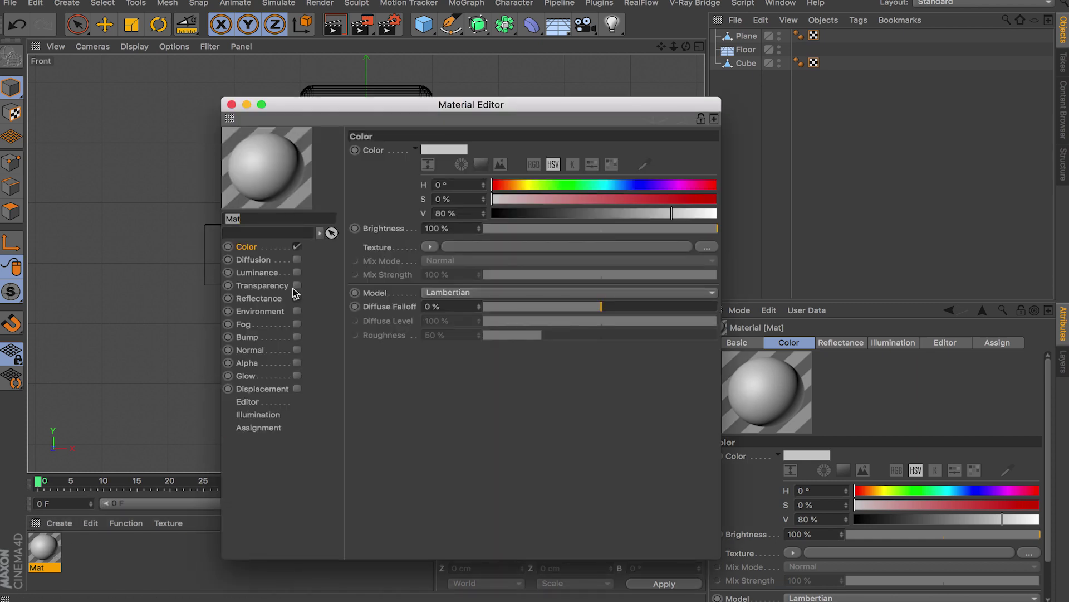
{"action": "left_click", "coordinate": [430, 246]}
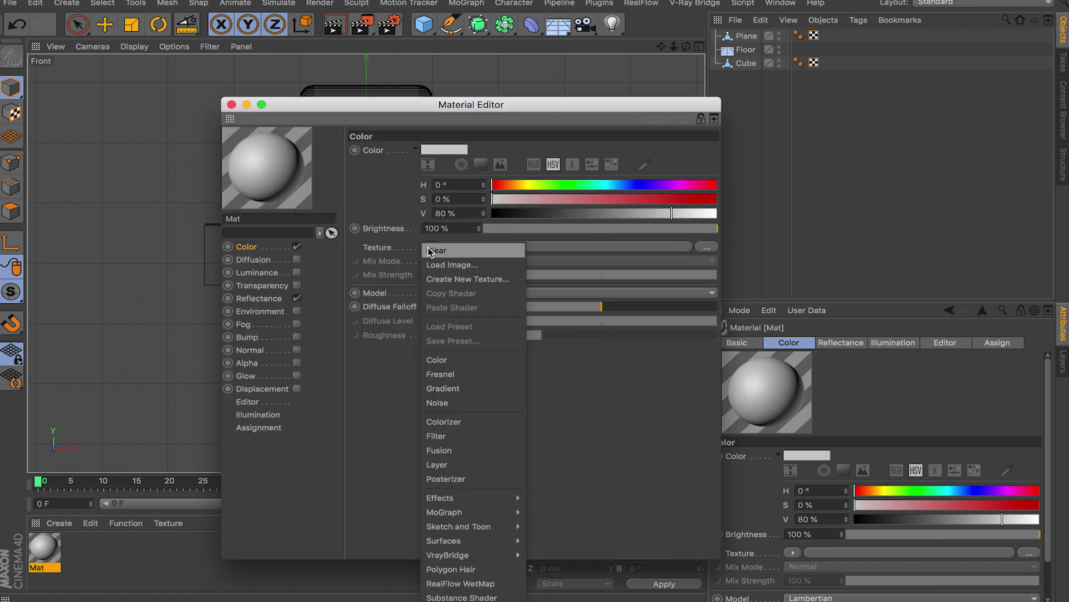
{"action": "mouse_move", "coordinate": [444, 495]}
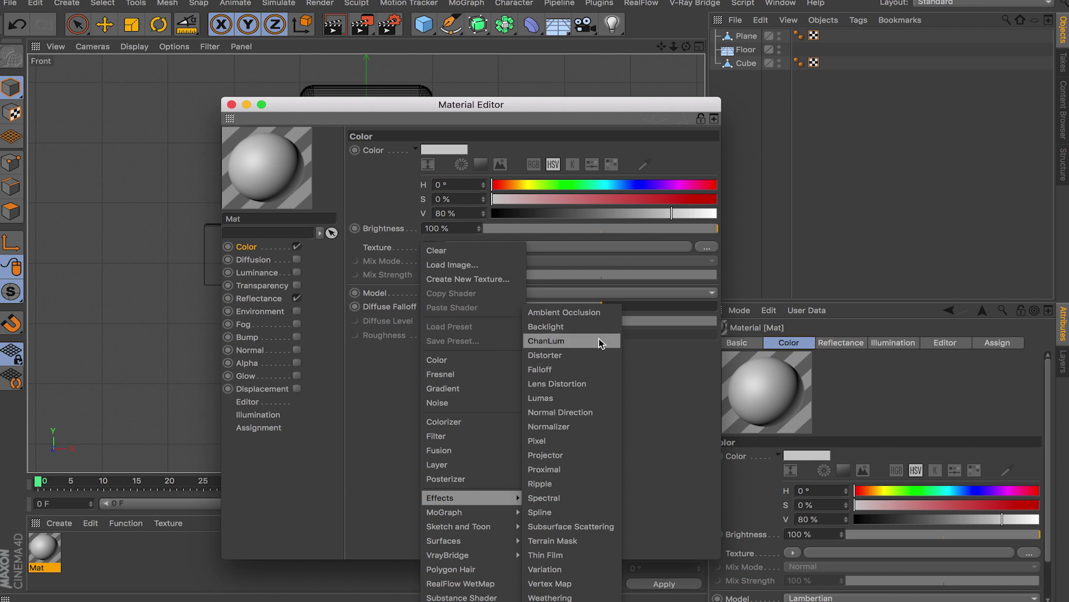
{"action": "left_click", "coordinate": [589, 314]}
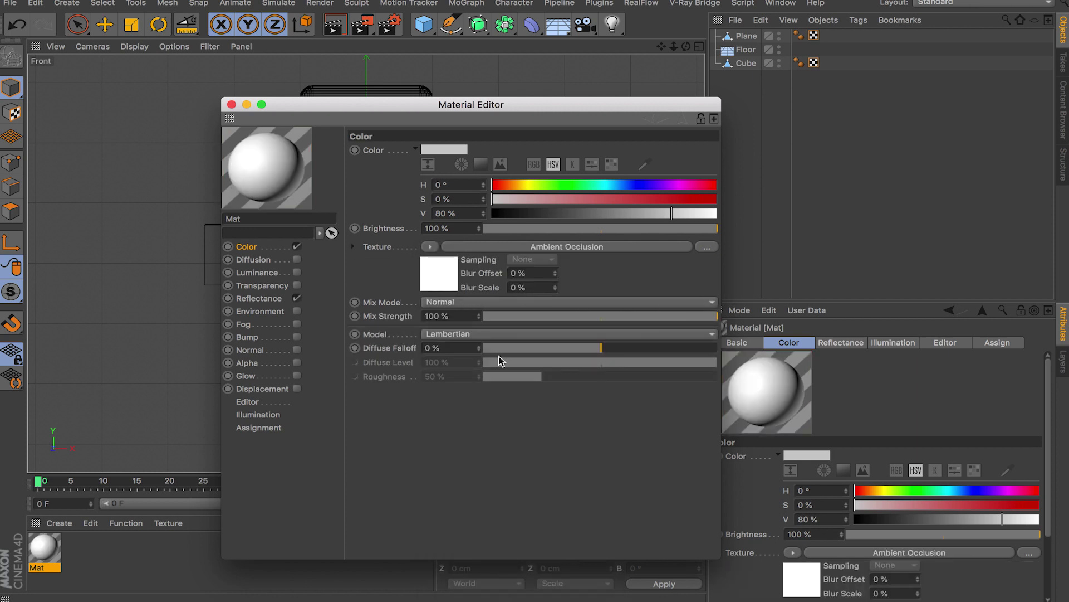
{"action": "left_click", "coordinate": [564, 249]}
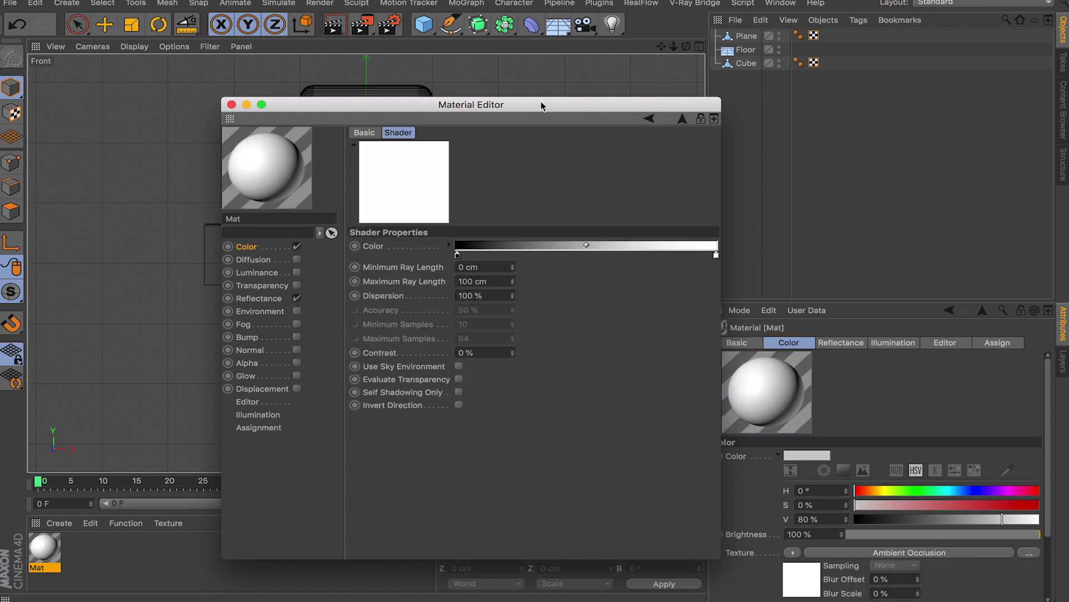
Set the material's Ambient Occlusion shader contrast to 25 % and lighten the dark end of its color gradient
{"action": "left_click_drag", "start_coordinate": [542, 105], "coordinate": [449, 78]}
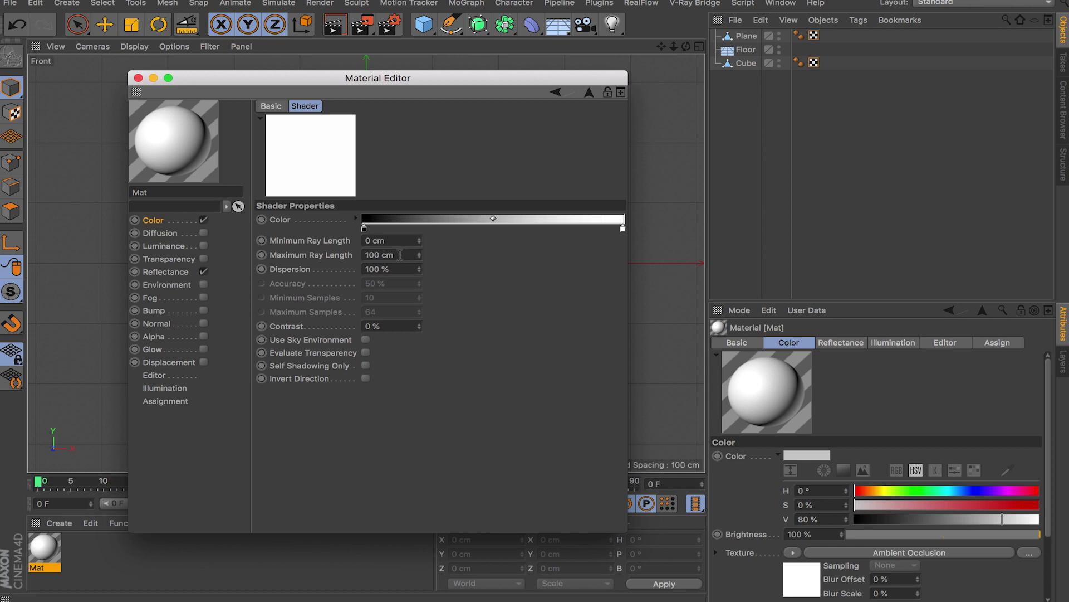
{"action": "left_click", "coordinate": [404, 327]}
{"action": "type", "text": "25"}
{"action": "key", "text": "Return"}
{"action": "left_click", "coordinate": [360, 226]}
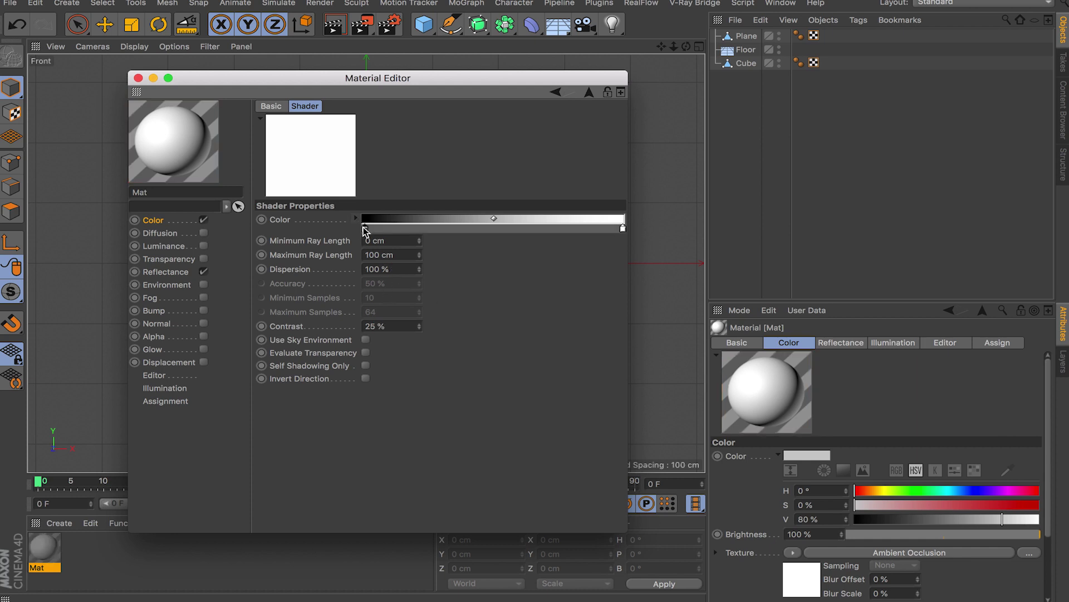
{"action": "double_click", "coordinate": [366, 229]}
{"action": "left_click_drag", "start_coordinate": [334, 254], "coordinate": [341, 254]}
{"action": "left_click", "coordinate": [391, 277]}
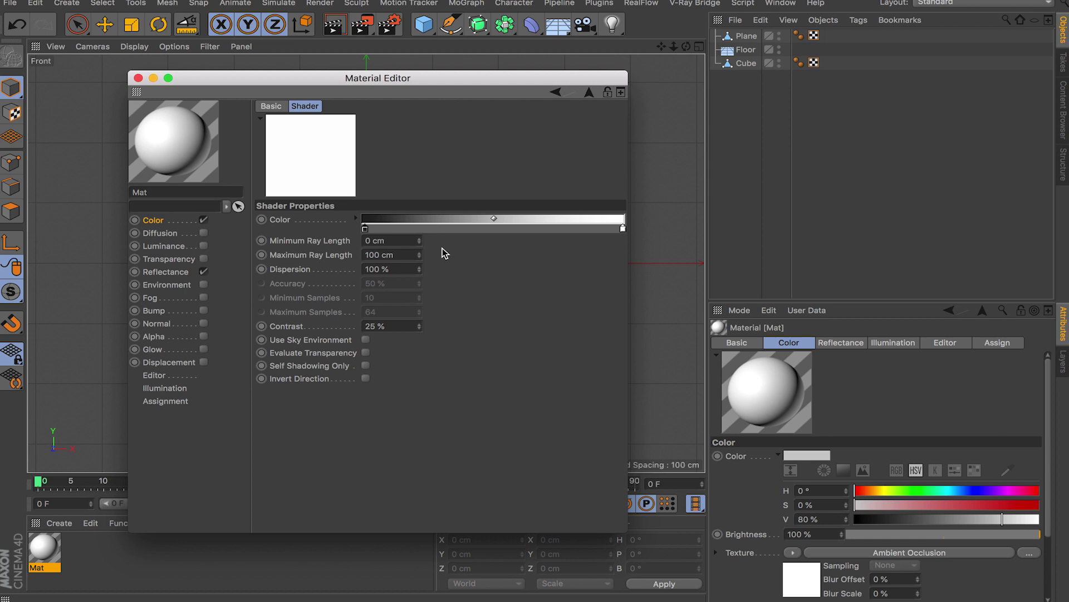
{"action": "left_click", "coordinate": [138, 78]}
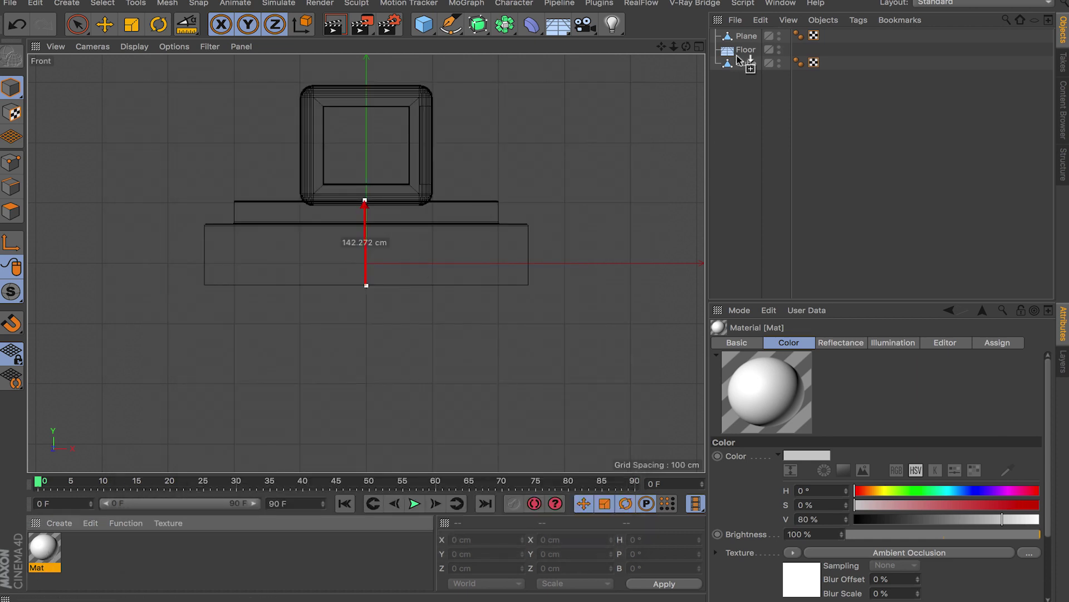
Apply the Ambient Occlusion material to the cube and switch to the four-view layout
{"action": "left_click_drag", "start_coordinate": [742, 67], "coordinate": [742, 66]}
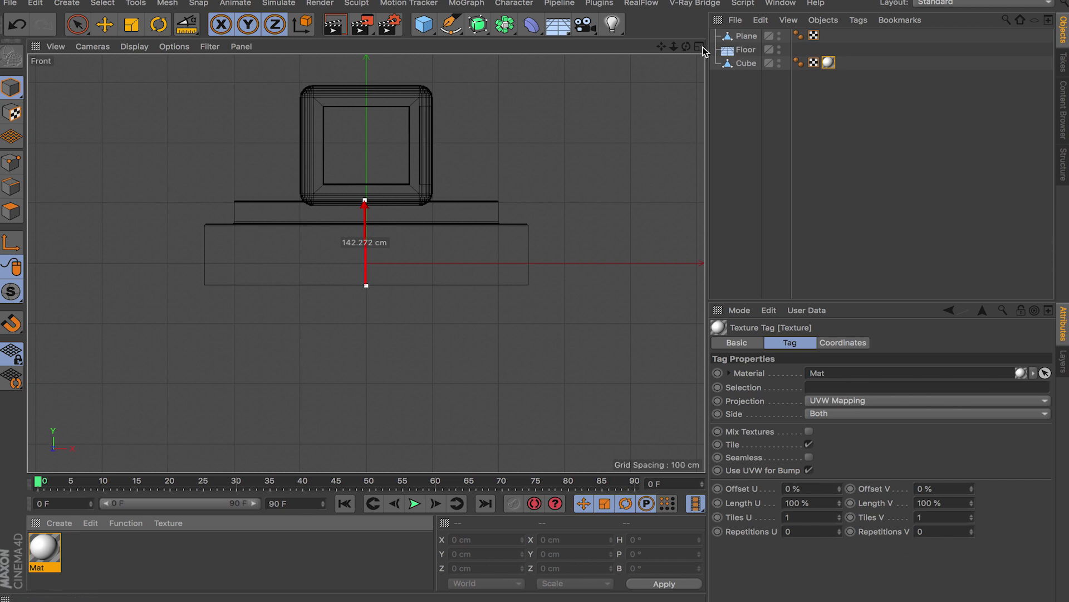
{"action": "middle_click", "coordinate": [522, 57]}
{"action": "middle_click", "coordinate": [364, 44]}
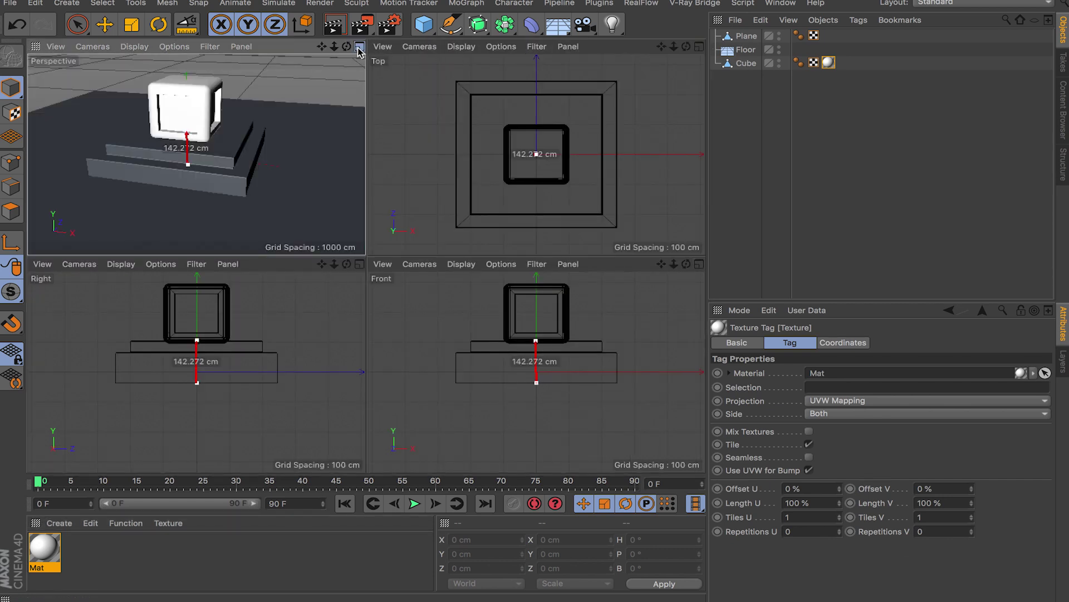
Render the scene to the Picture Viewer to examine the cube's Ambient Occlusion material, then close the render
{"action": "left_click", "coordinate": [361, 24]}
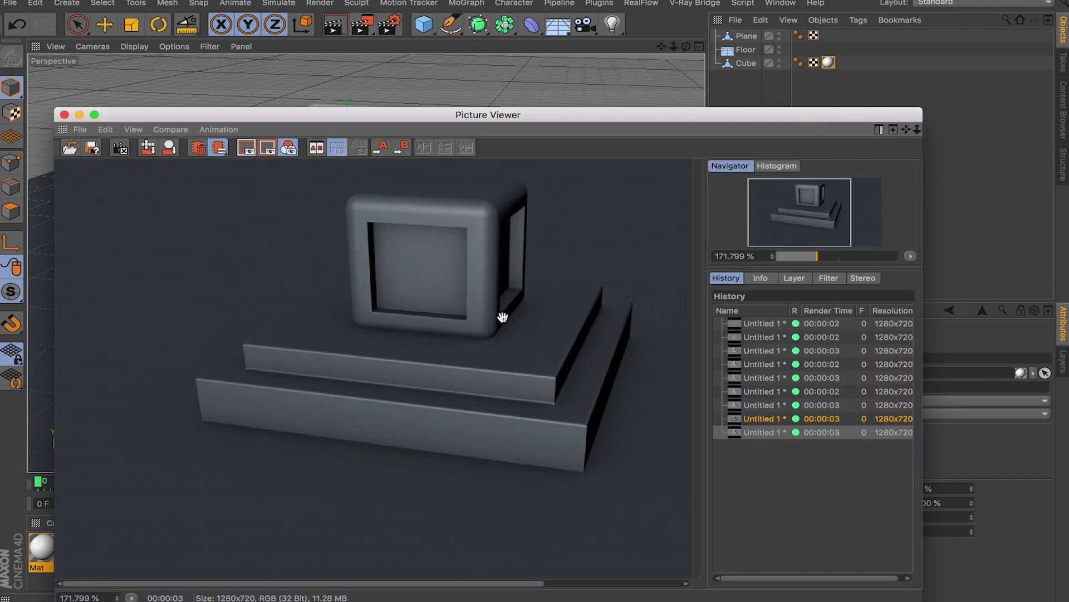
{"action": "scroll", "coordinate": [583, 375], "scroll_direction": "up", "scroll_amount": 3}
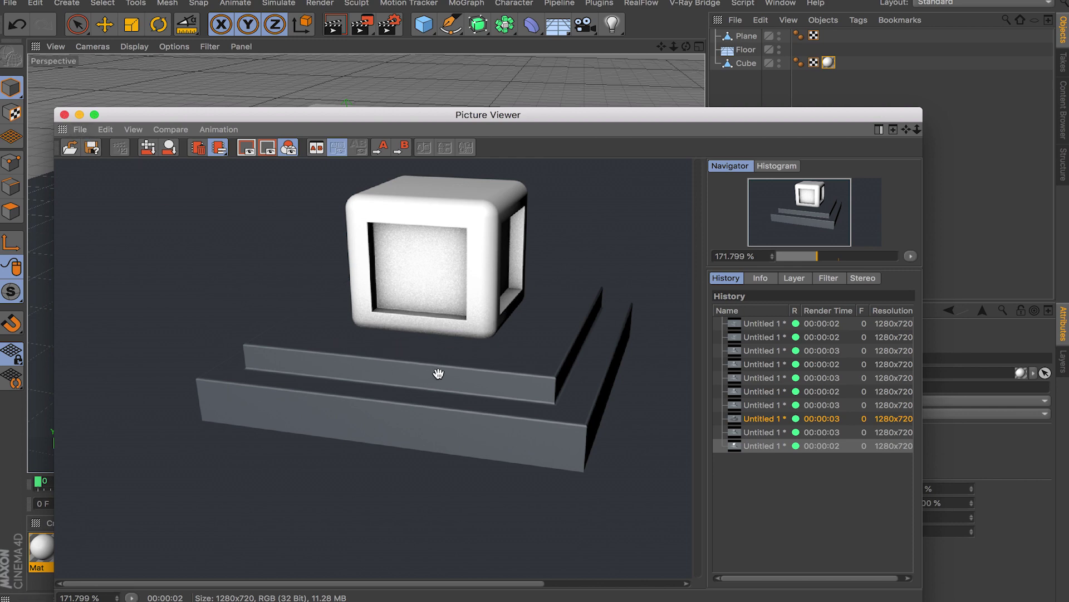
{"action": "left_click", "coordinate": [64, 115]}
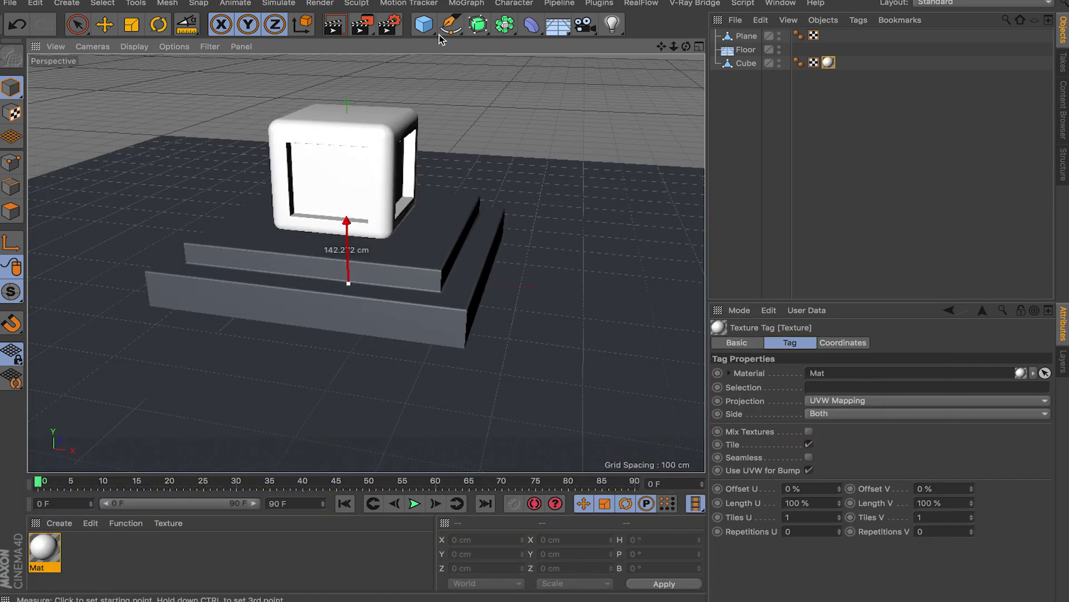
Enable Self Shadowing Only in the Ambient Occlusion shader of the cube's material
{"action": "left_click", "coordinate": [396, 28]}
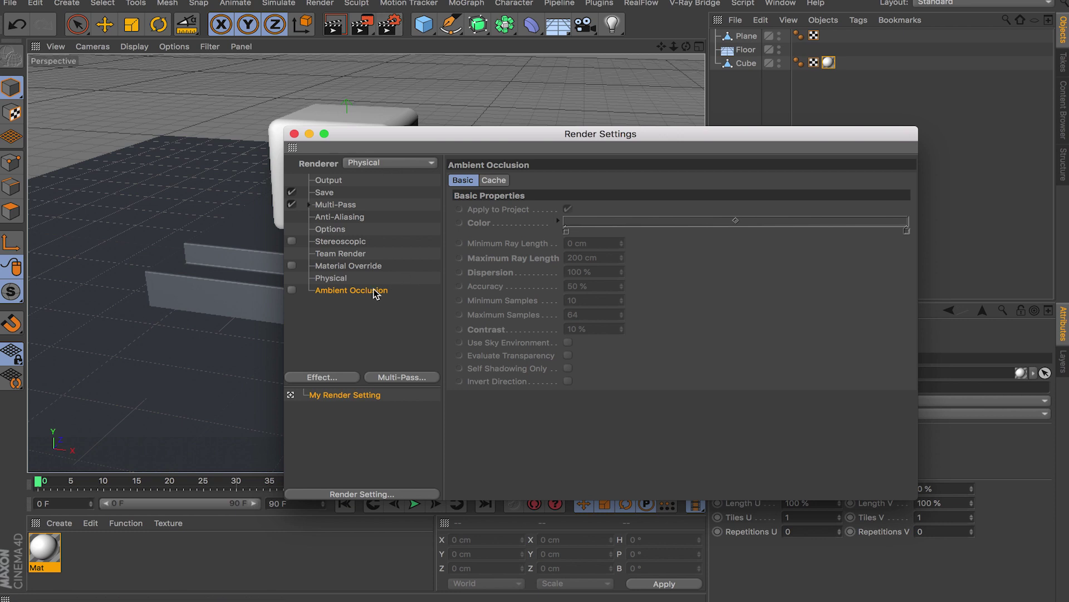
{"action": "left_click", "coordinate": [295, 135]}
{"action": "double_click", "coordinate": [50, 555]}
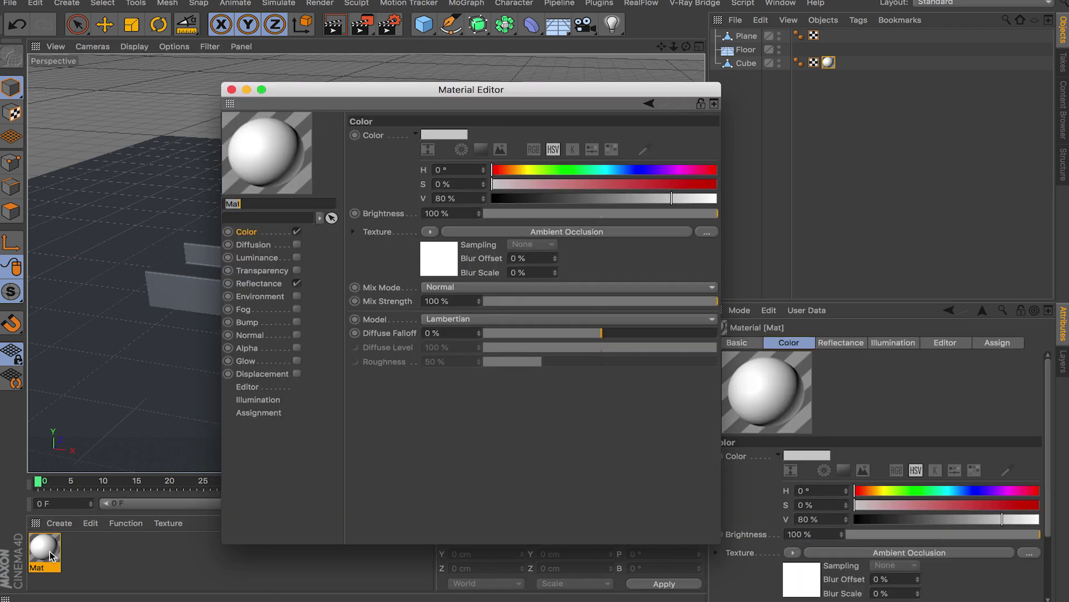
{"action": "left_click", "coordinate": [505, 232]}
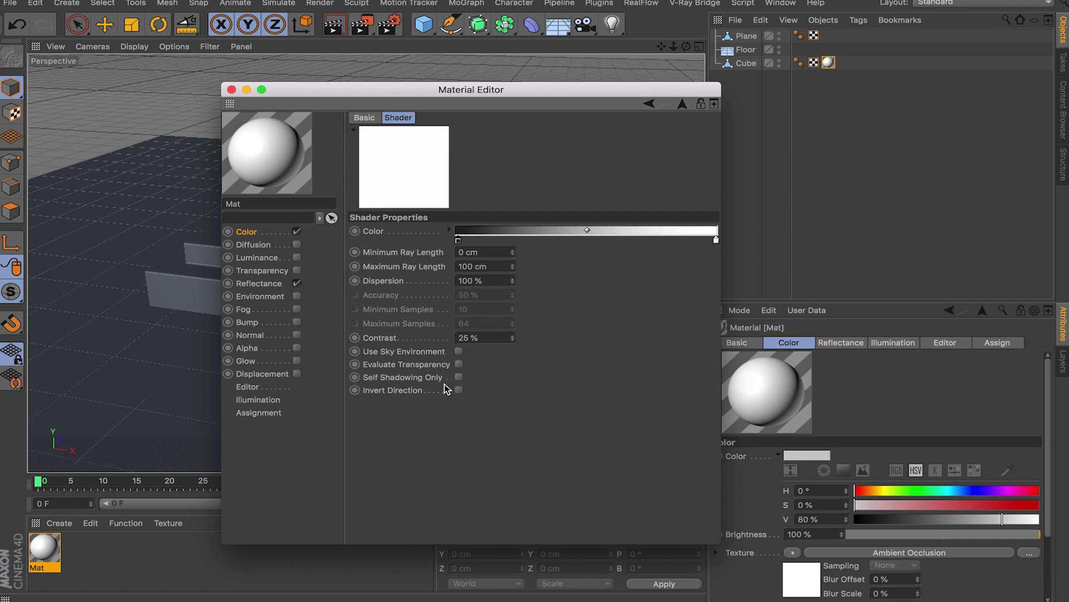
{"action": "left_click", "coordinate": [460, 379]}
{"action": "left_click", "coordinate": [231, 89]}
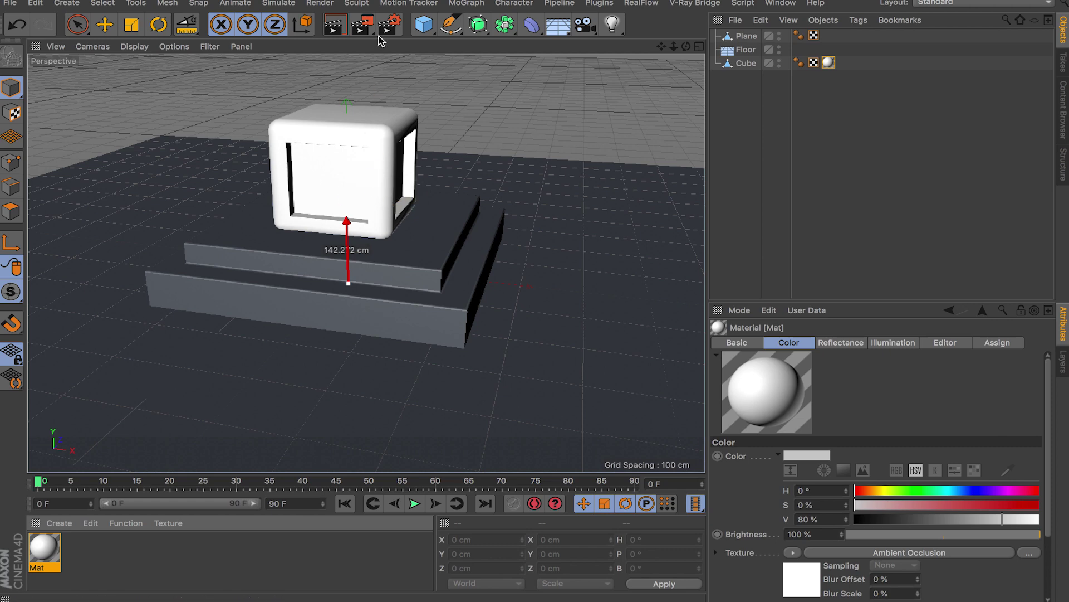
Render the scene again and compare the cube's shading between the last two renders in the history
{"action": "left_click", "coordinate": [363, 29]}
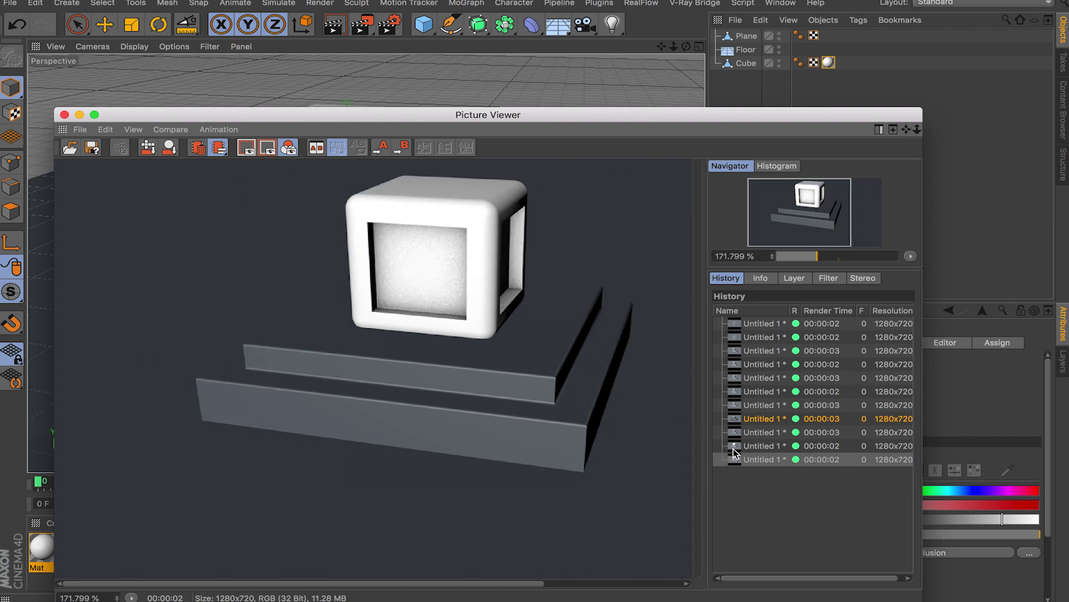
{"action": "left_click", "coordinate": [730, 446]}
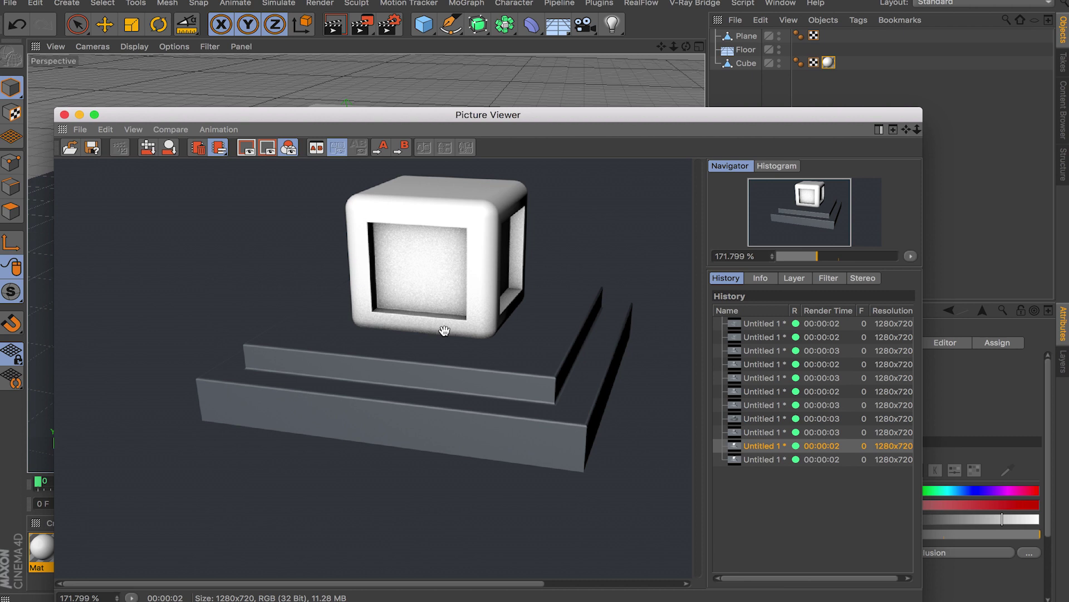
{"action": "left_click", "coordinate": [766, 460]}
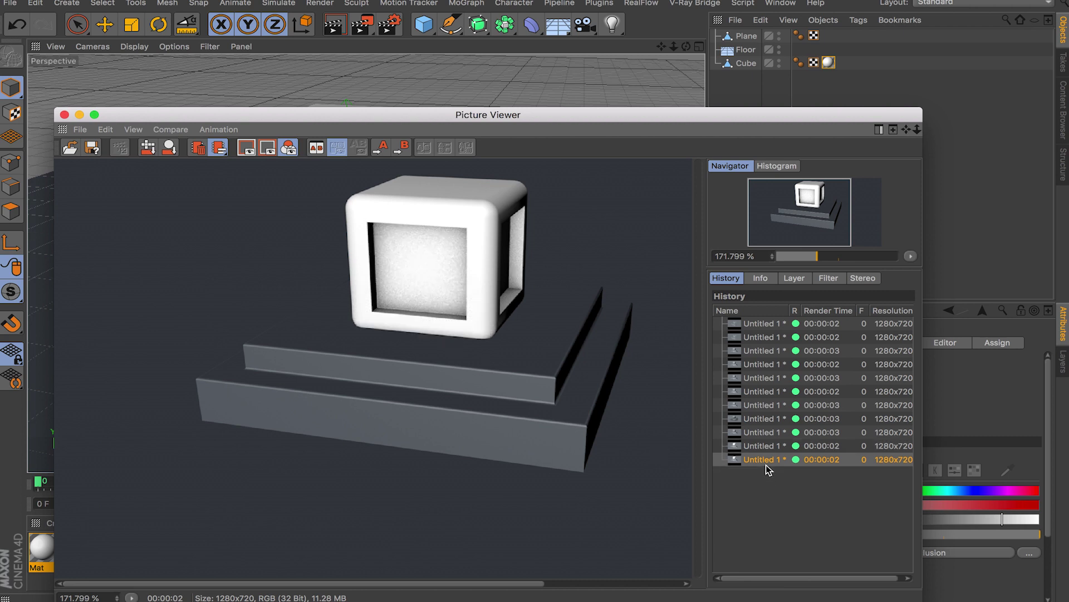
{"action": "left_click", "coordinate": [766, 446]}
{"action": "left_click", "coordinate": [766, 460]}
{"action": "left_click", "coordinate": [766, 446]}
{"action": "left_click", "coordinate": [765, 459]}
{"action": "left_click", "coordinate": [64, 114]}
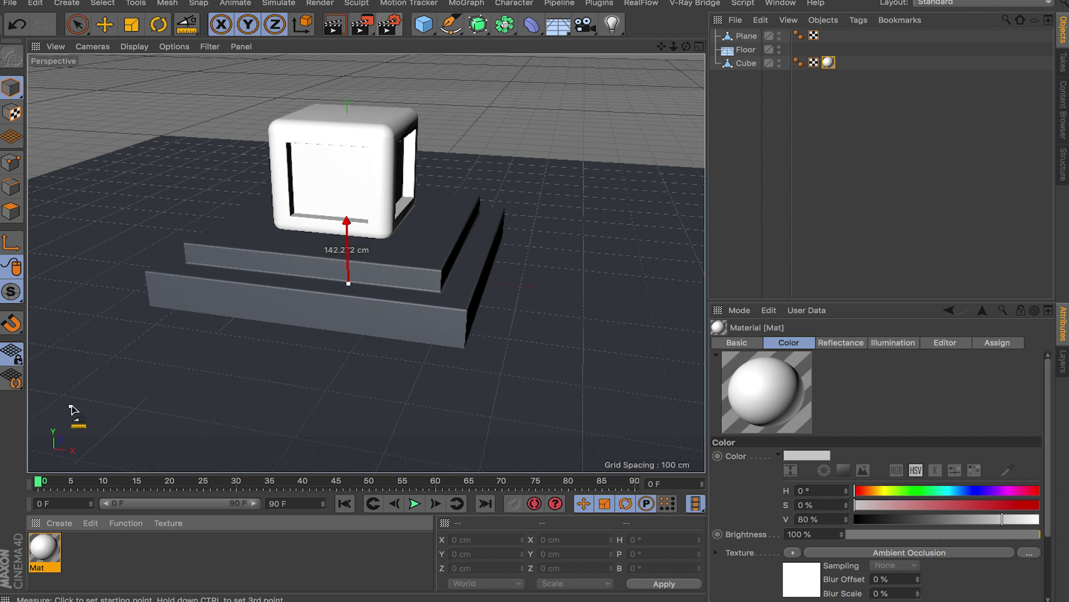
Wrap the material's Ambient Occlusion color texture in a Layer shader and open the layer stack
{"action": "double_click", "coordinate": [44, 547]}
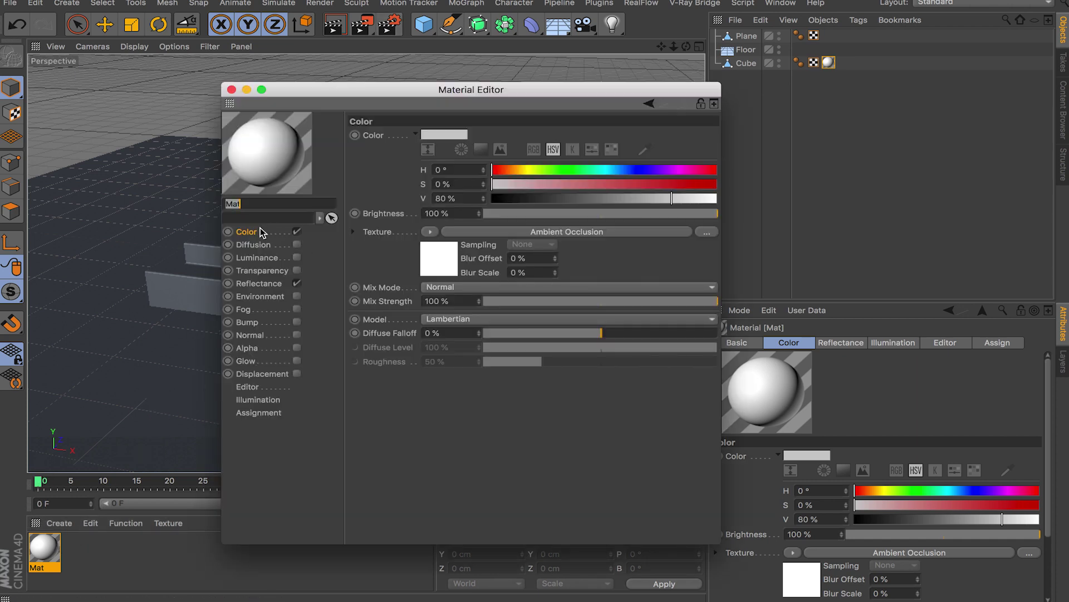
{"action": "left_click", "coordinate": [428, 232]}
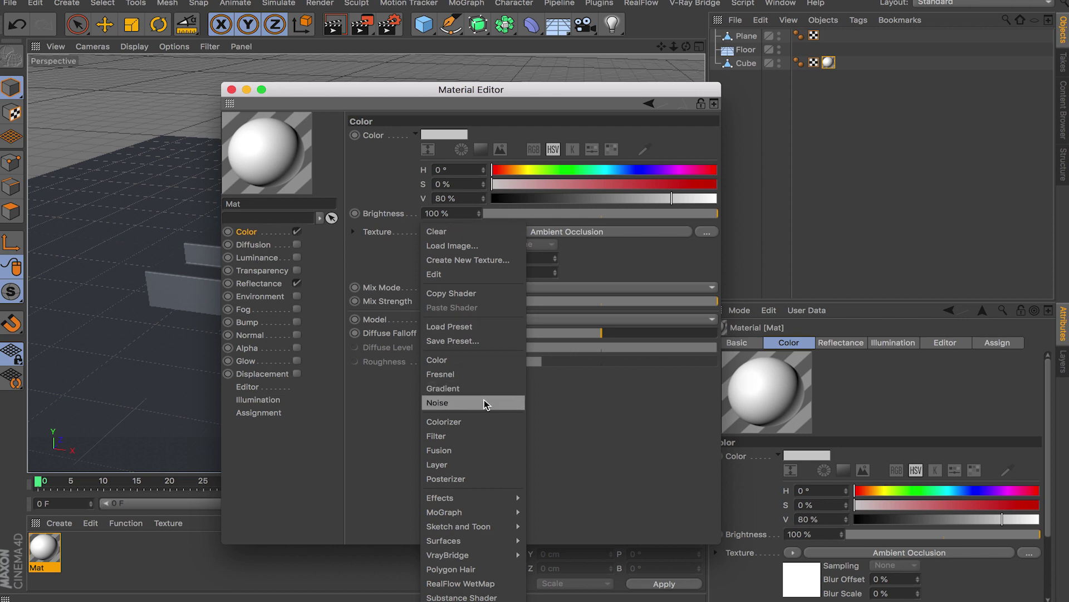
{"action": "left_click", "coordinate": [476, 464]}
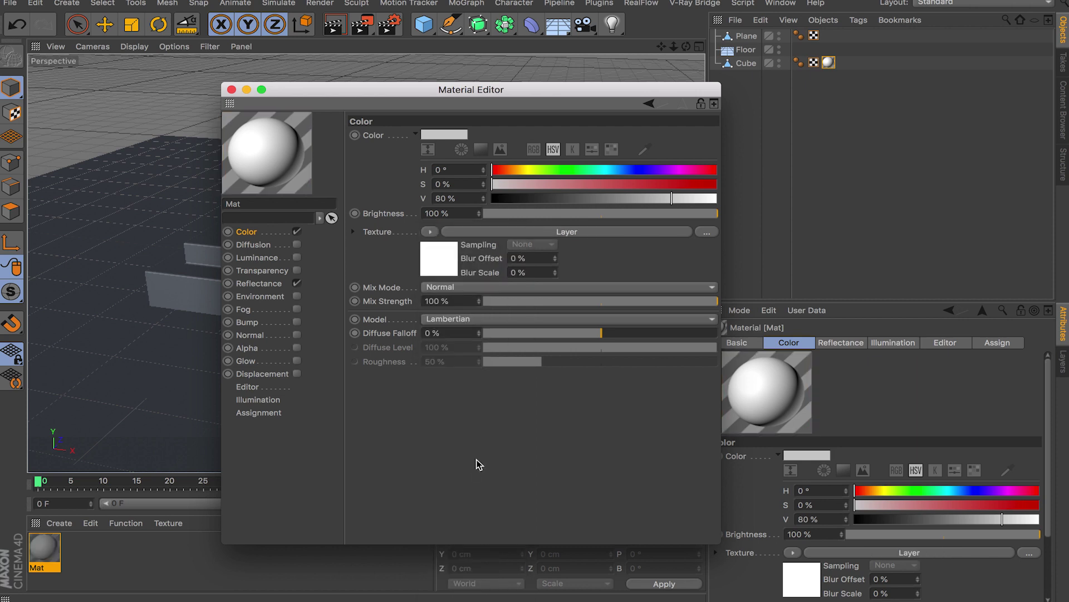
{"action": "left_click", "coordinate": [503, 233]}
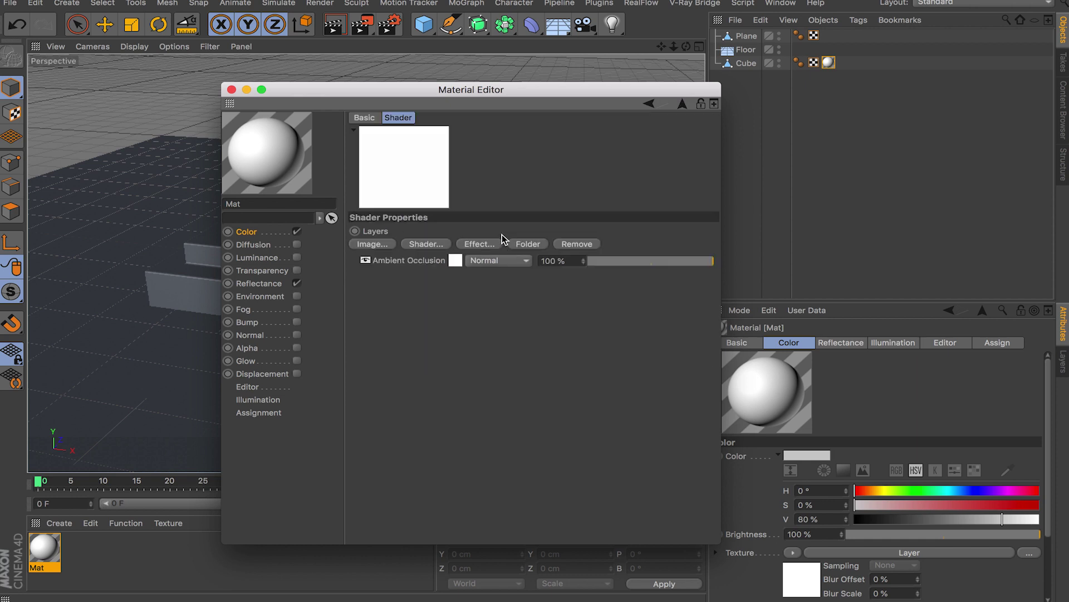
Add a Color shader layer above Ambient Occlusion and set it to blue with H 226°, S 100 % and V 100 %
{"action": "left_click", "coordinate": [423, 244]}
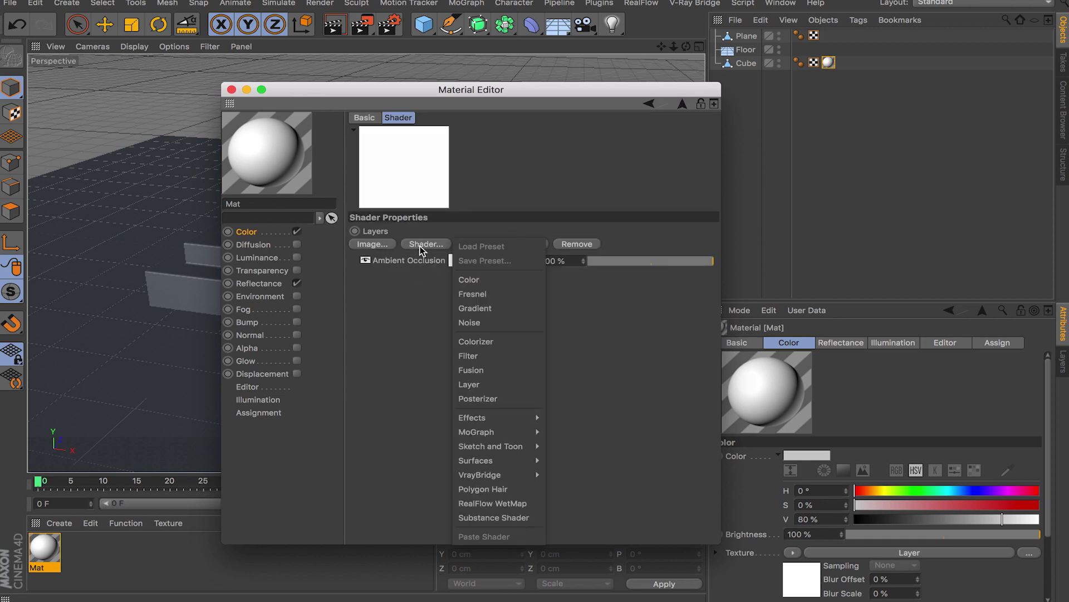
{"action": "left_click", "coordinate": [471, 279]}
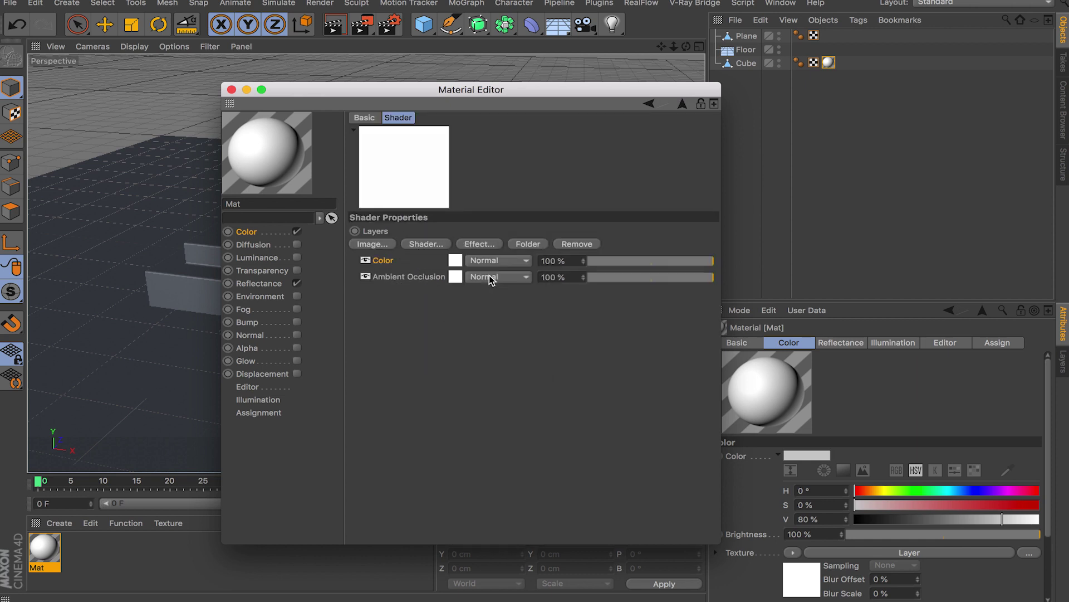
{"action": "left_click", "coordinate": [460, 267]}
{"action": "left_click_drag", "start_coordinate": [508, 267], "coordinate": [717, 280]}
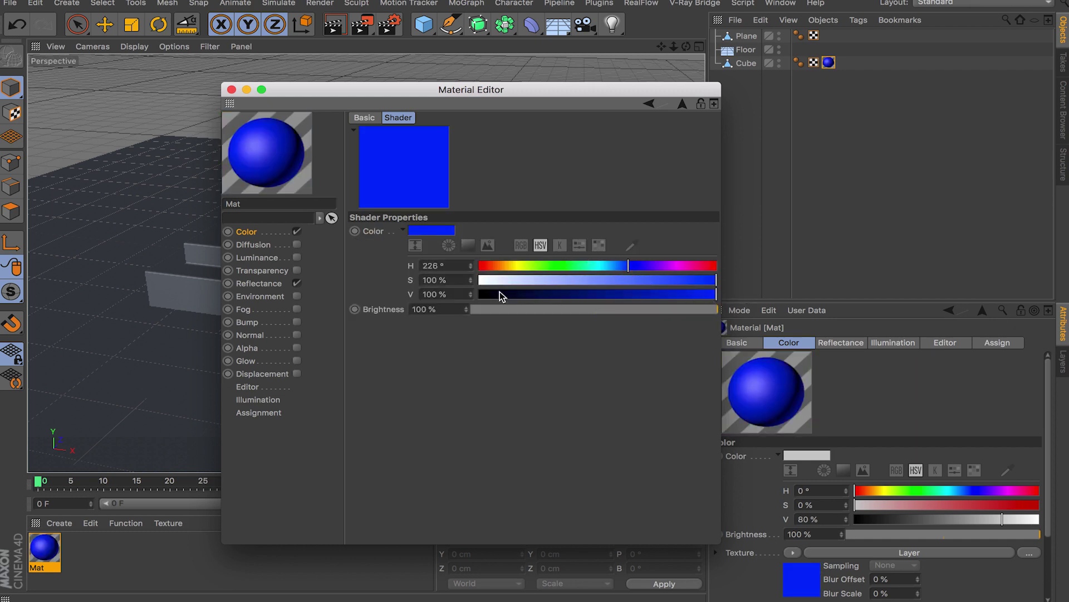
{"action": "left_click", "coordinate": [649, 104]}
Add a second Color shader layer below Ambient Occlusion and set it to turquoise with H 175°, S 60 % and V 100 %
{"action": "left_click", "coordinate": [423, 244]}
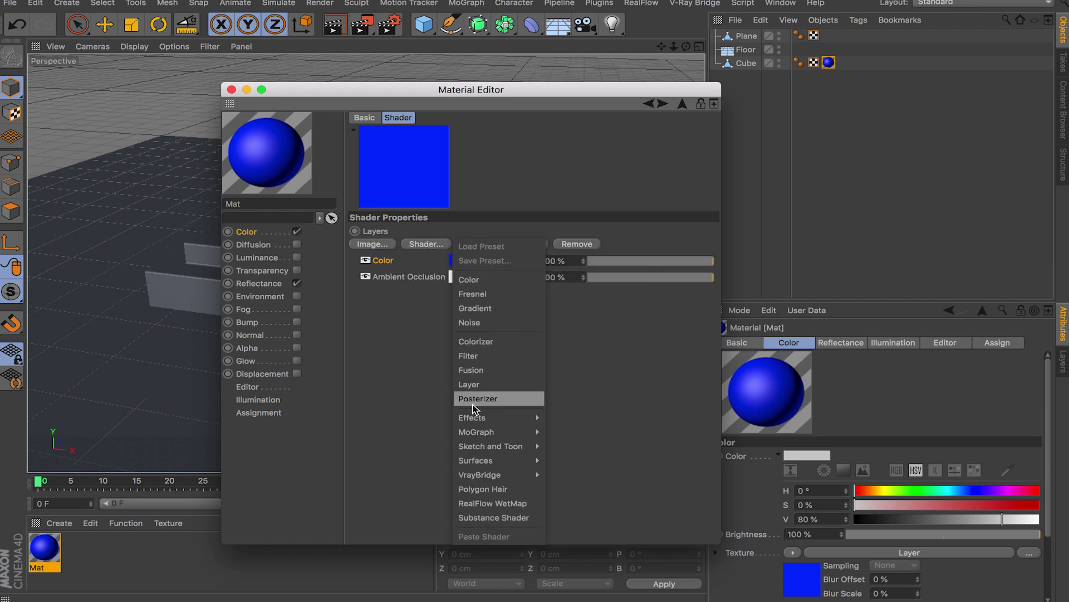
{"action": "left_click", "coordinate": [504, 281]}
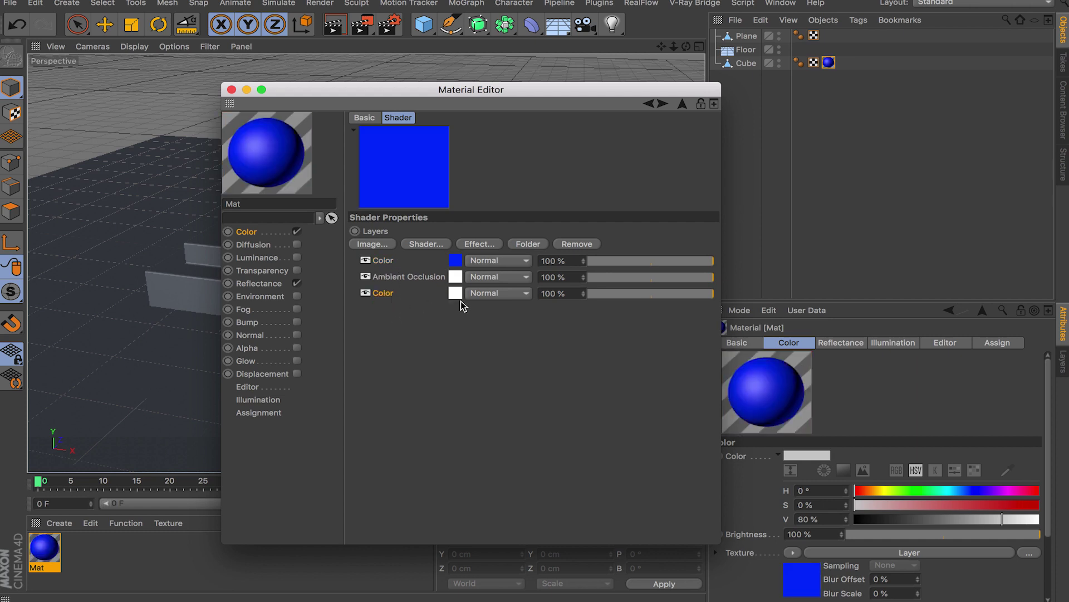
{"action": "left_click", "coordinate": [459, 296]}
{"action": "left_click_drag", "start_coordinate": [557, 282], "coordinate": [590, 281]}
{"action": "left_click", "coordinate": [595, 266]}
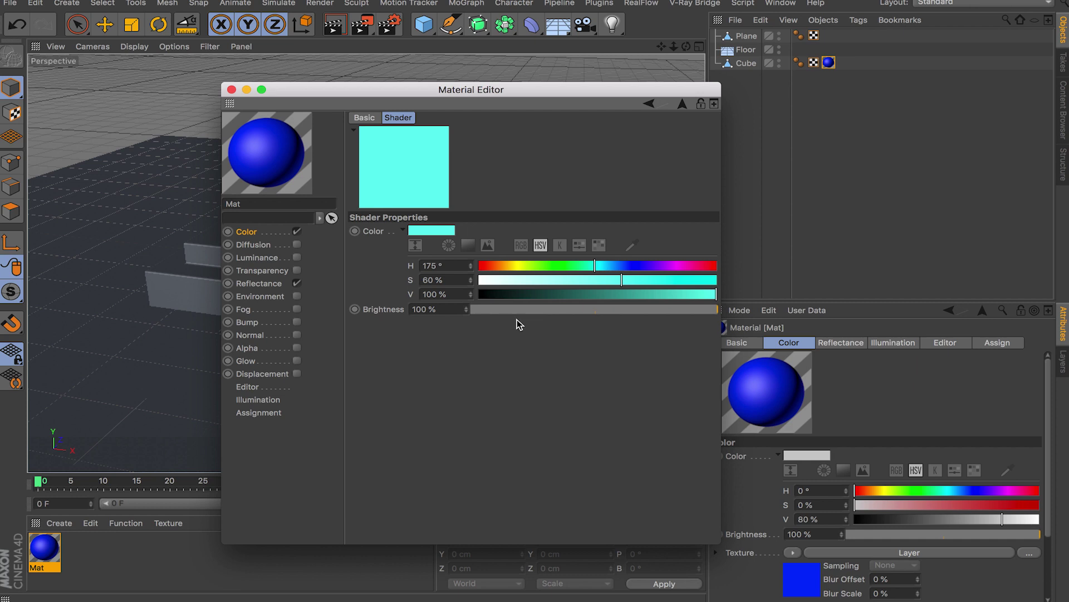
{"action": "left_click", "coordinate": [648, 105]}
Set the Ambient Occlusion layer's blend mode to Layer Mask and render the scene to the Picture Viewer
{"action": "left_click", "coordinate": [412, 277]}
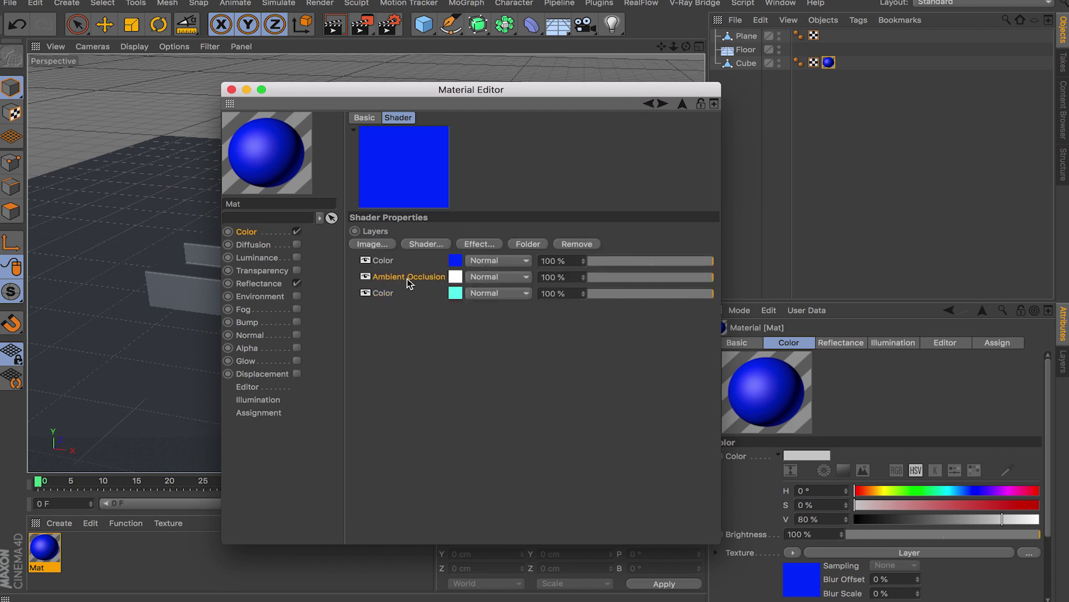
{"action": "left_click", "coordinate": [490, 277]}
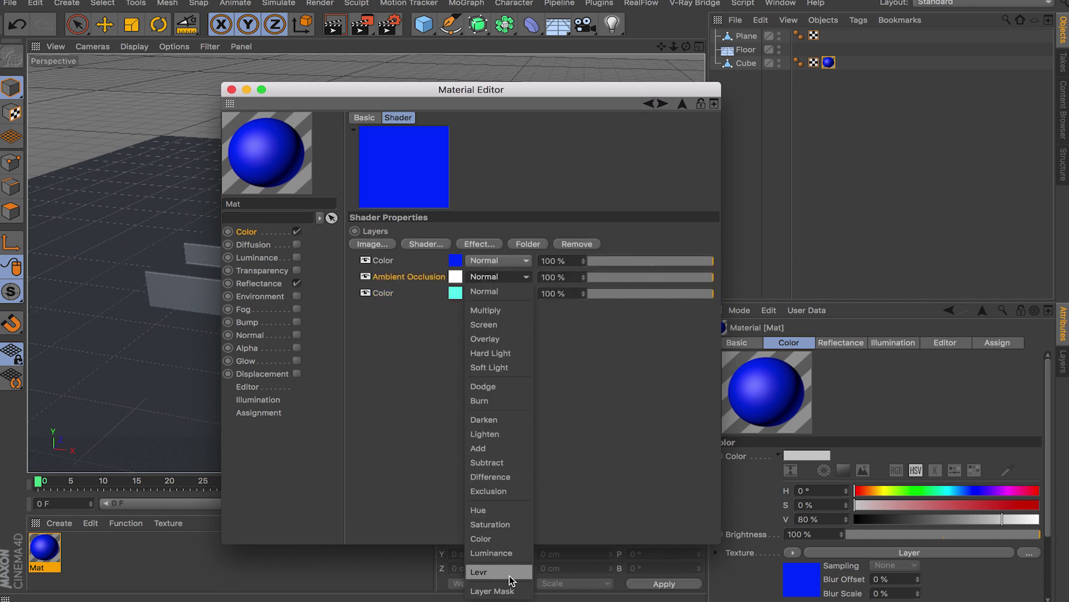
{"action": "left_click", "coordinate": [492, 587]}
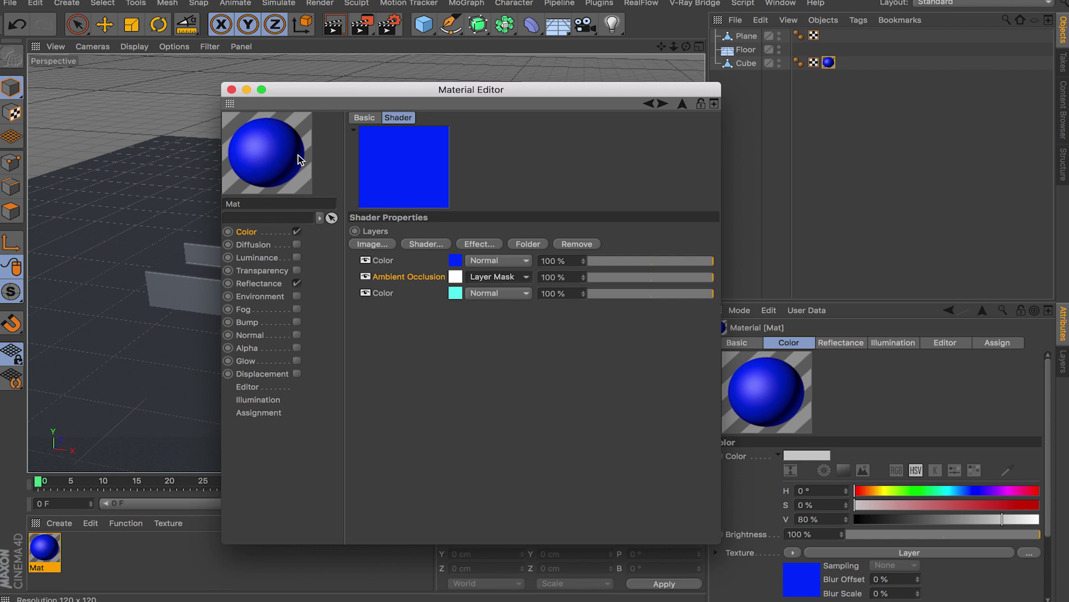
{"action": "left_click", "coordinate": [231, 89]}
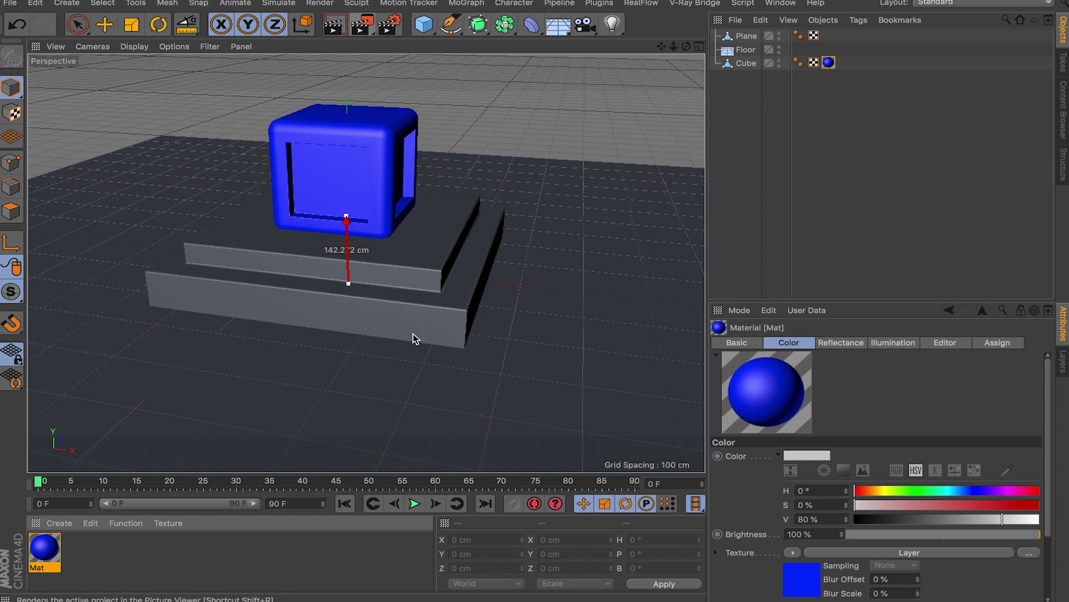
{"action": "key", "text": "shift+r"}
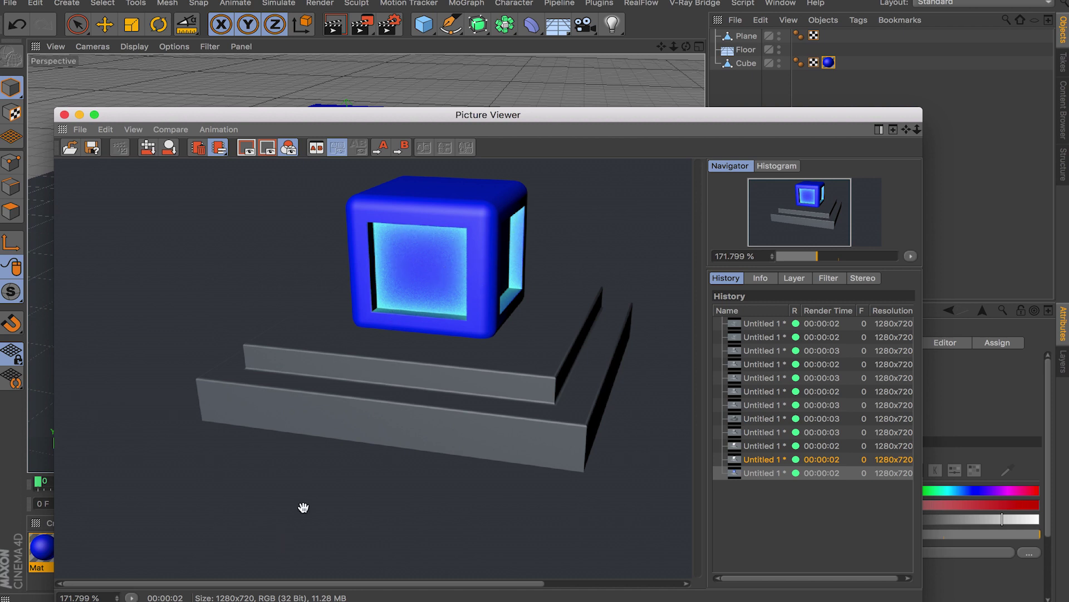
{"action": "left_click", "coordinate": [64, 114]}
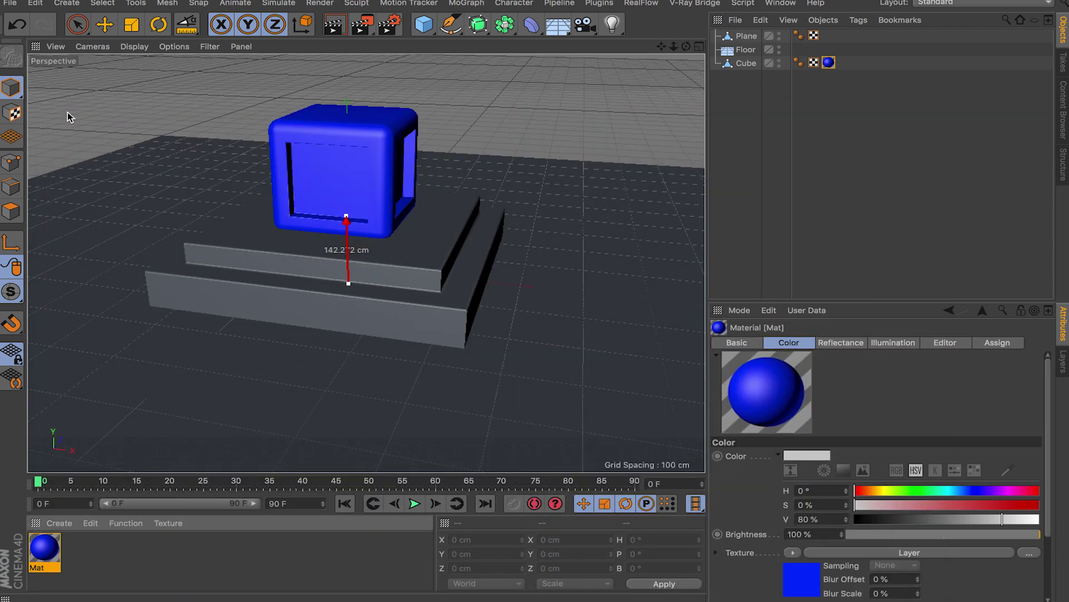
Copy the blue from the top Color layer's shader and paste it into the bottom Color layer's shader
{"action": "double_click", "coordinate": [39, 547]}
{"action": "left_click", "coordinate": [559, 233]}
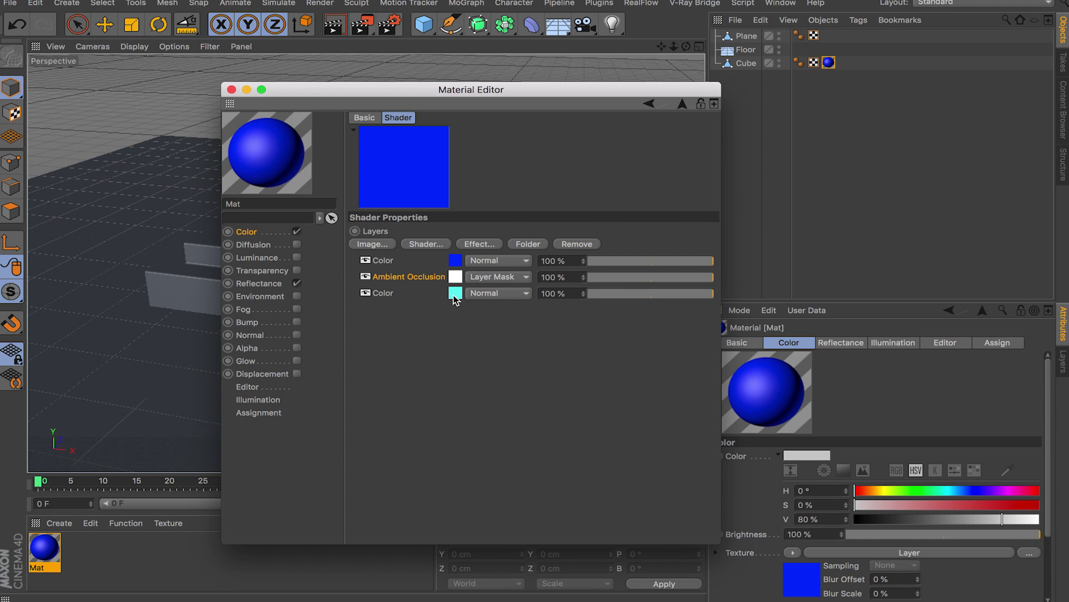
{"action": "left_click", "coordinate": [459, 260]}
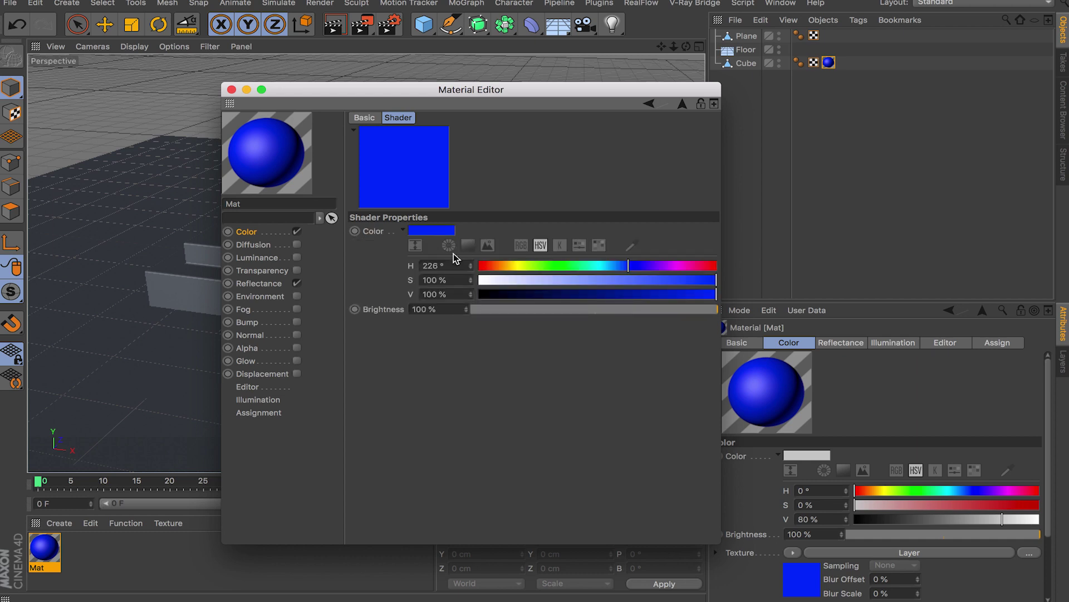
{"action": "right_click", "coordinate": [377, 234]}
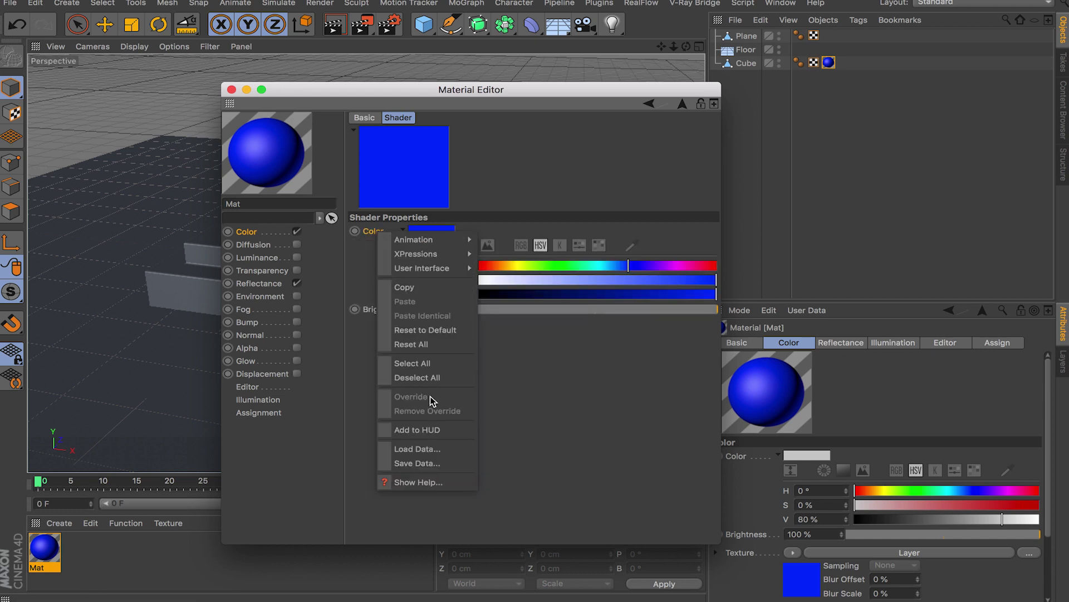
{"action": "left_click", "coordinate": [435, 289]}
{"action": "left_click", "coordinate": [646, 104]}
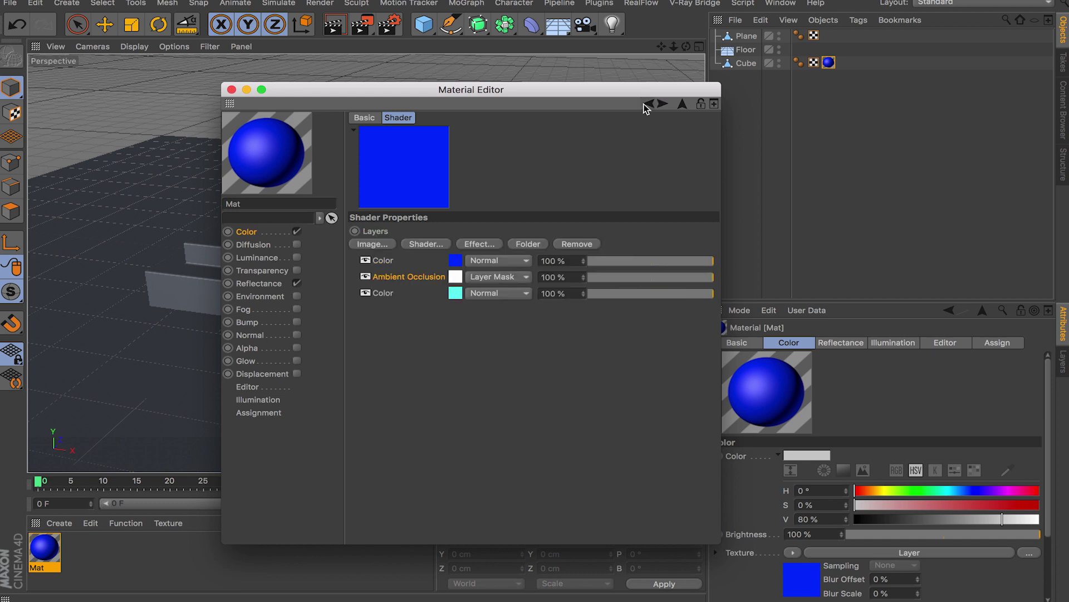
{"action": "left_click", "coordinate": [456, 293]}
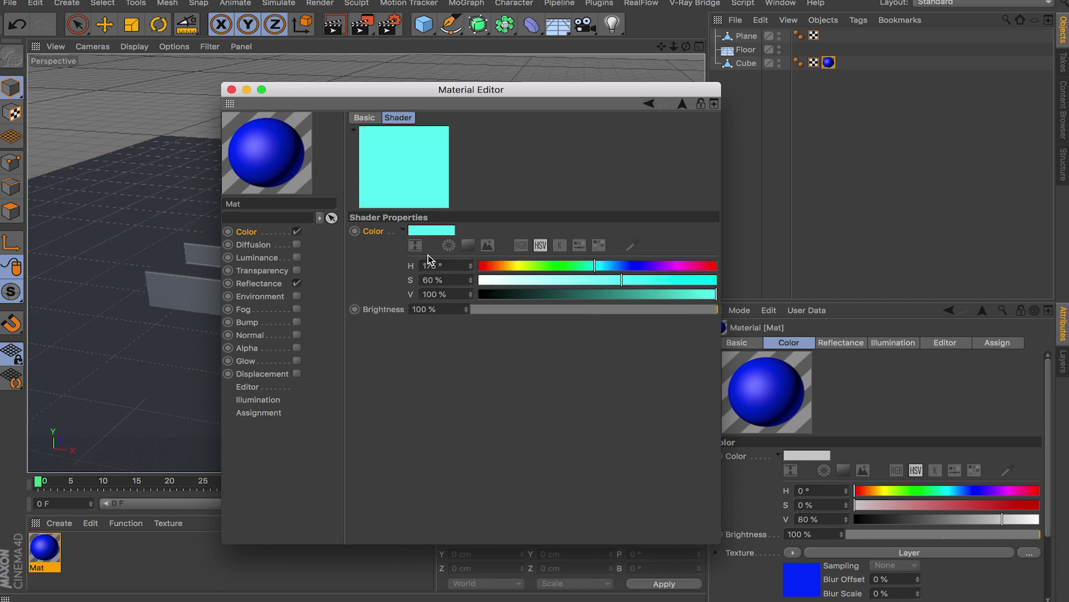
{"action": "right_click", "coordinate": [378, 232]}
{"action": "left_click", "coordinate": [439, 304]}
Lower the bottom Color layer's saturation to 73 % and return to the layer stack
{"action": "left_click", "coordinate": [450, 236]}
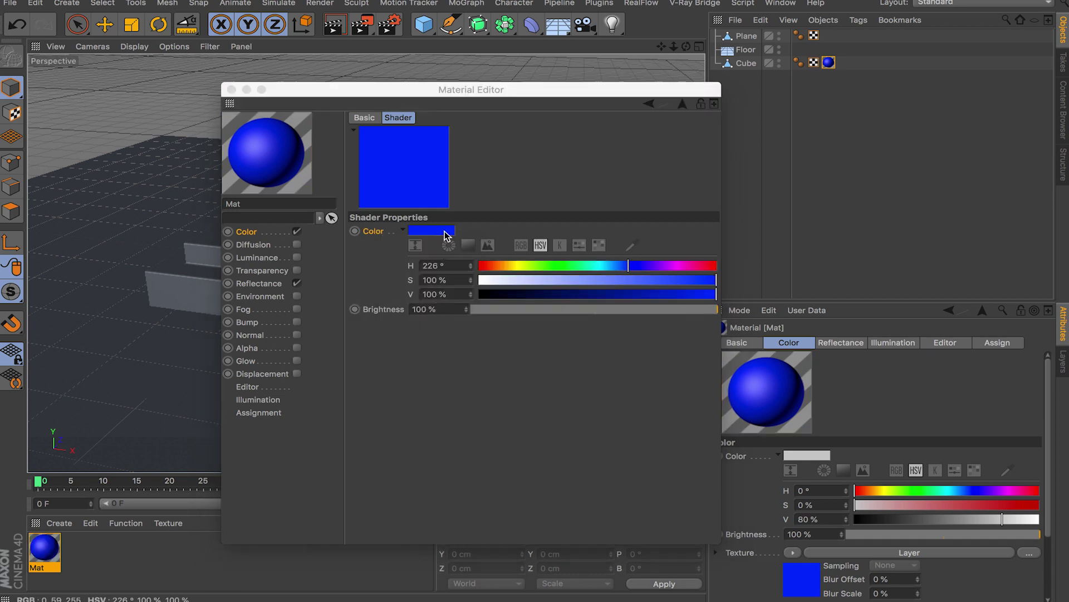
{"action": "left_click_drag", "start_coordinate": [544, 245], "coordinate": [516, 248]}
{"action": "left_click", "coordinate": [469, 280]}
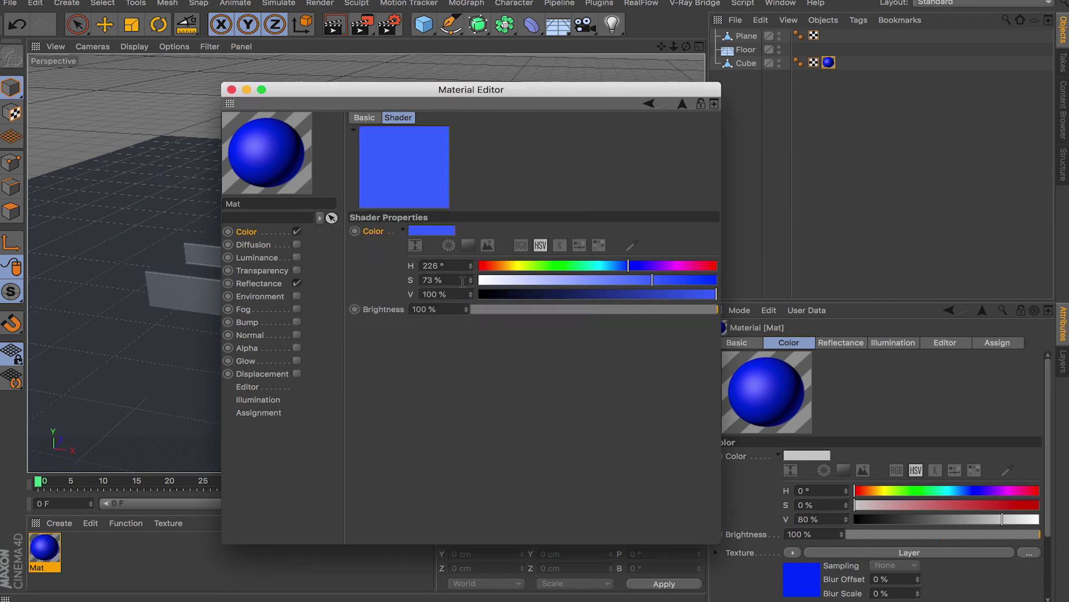
{"action": "left_click", "coordinate": [647, 104]}
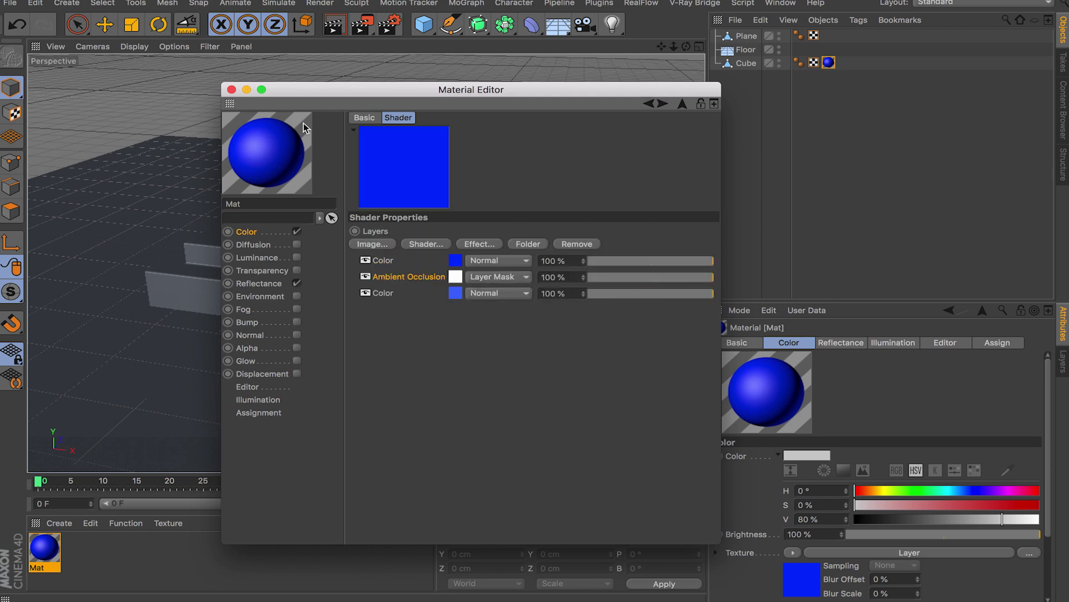
Render the scene to the Picture Viewer and compare the last two renders in the history
{"action": "left_click", "coordinate": [232, 90]}
{"action": "key", "text": "shift+r"}
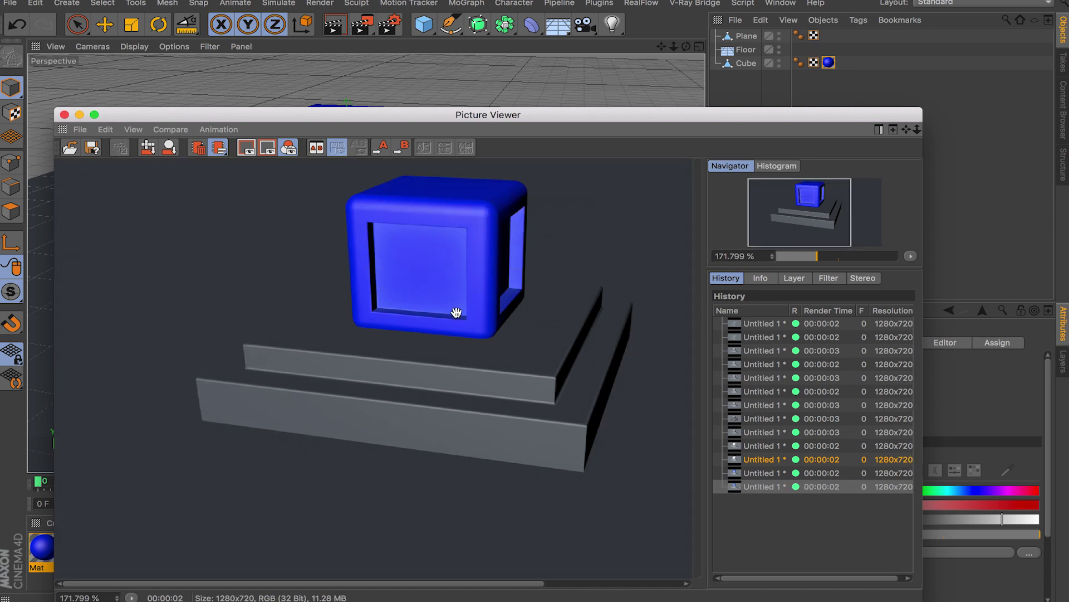
{"action": "left_click", "coordinate": [767, 473]}
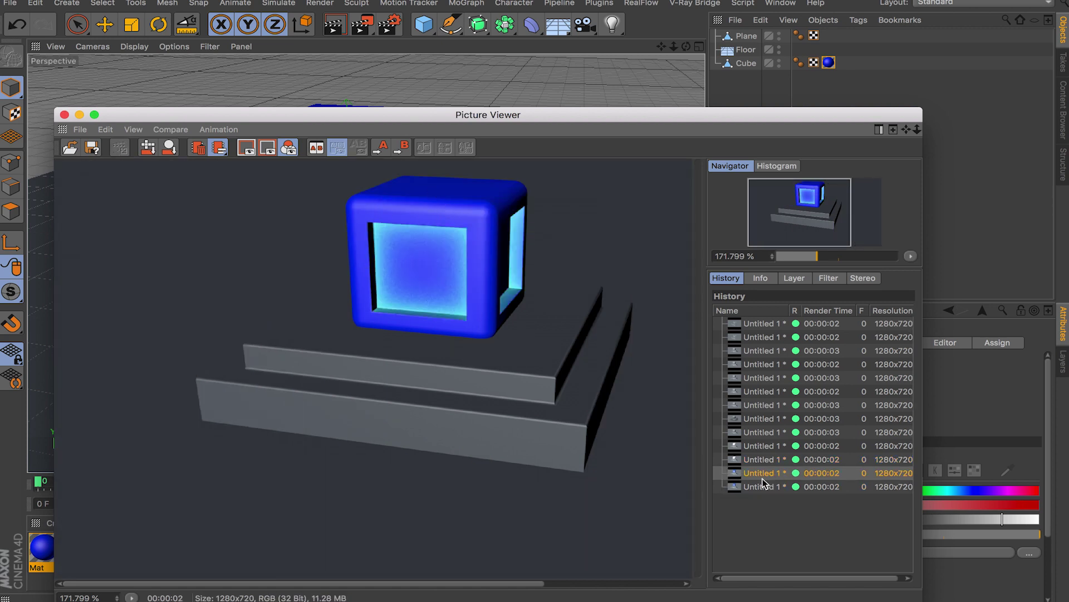
{"action": "left_click", "coordinate": [764, 488]}
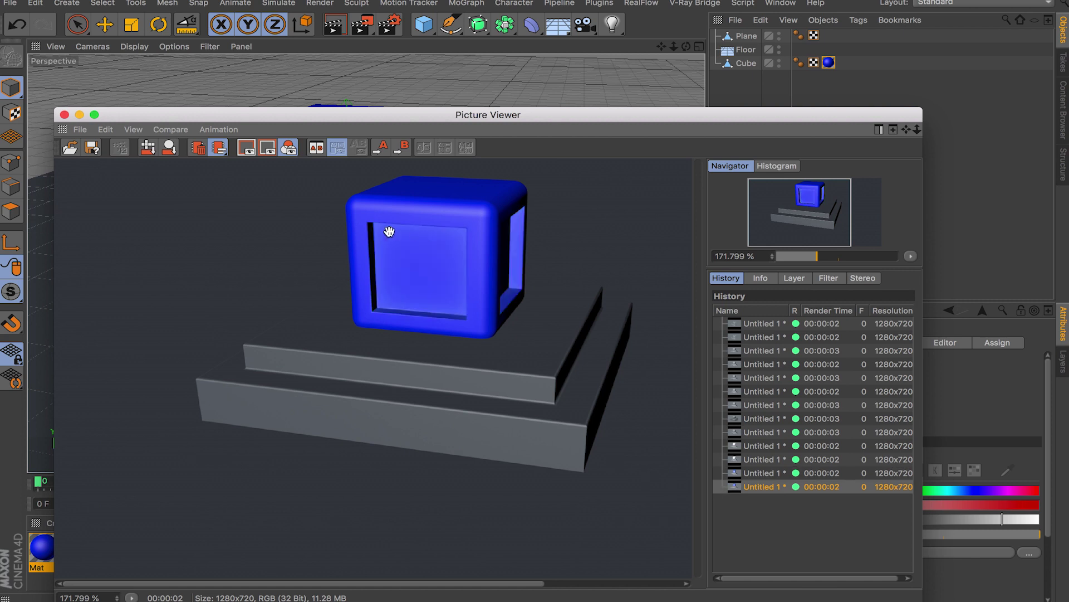
{"action": "left_click", "coordinate": [764, 474]}
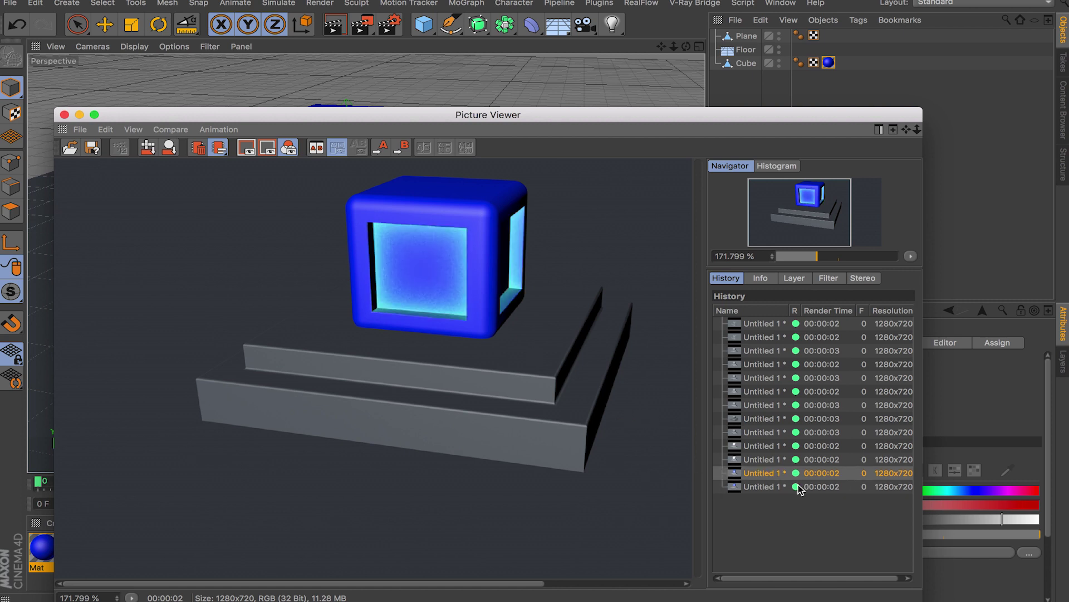
{"action": "left_click", "coordinate": [779, 487]}
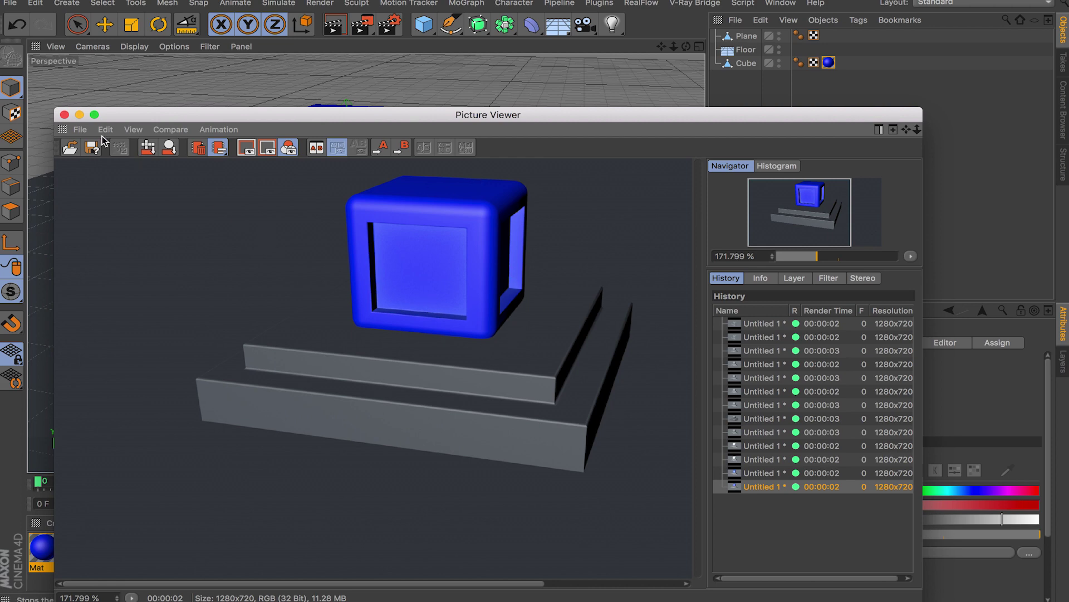
{"action": "left_click", "coordinate": [64, 114]}
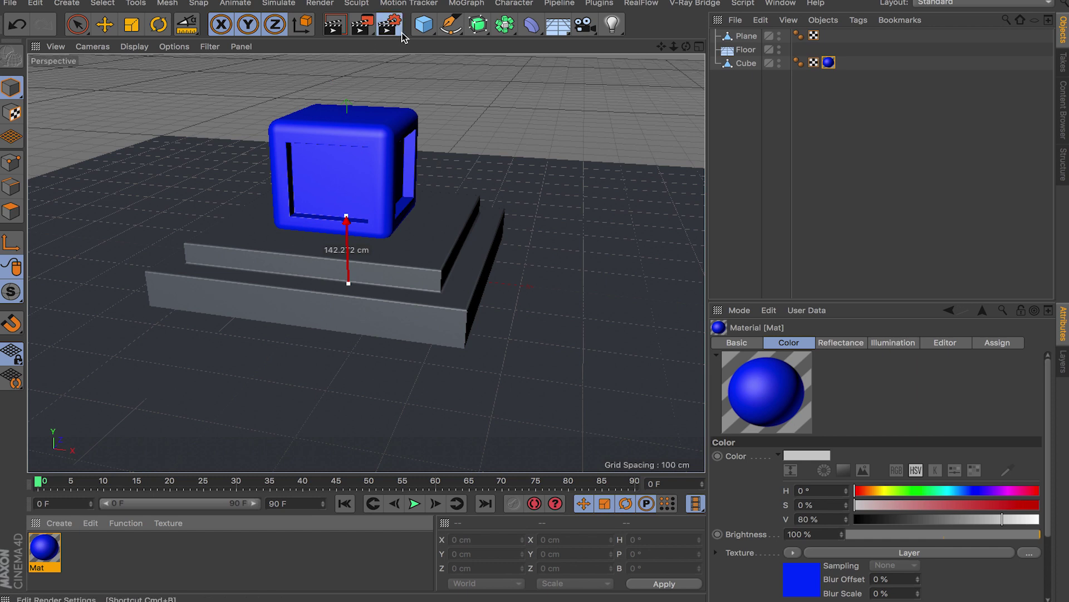
{"action": "double_click", "coordinate": [57, 550]}
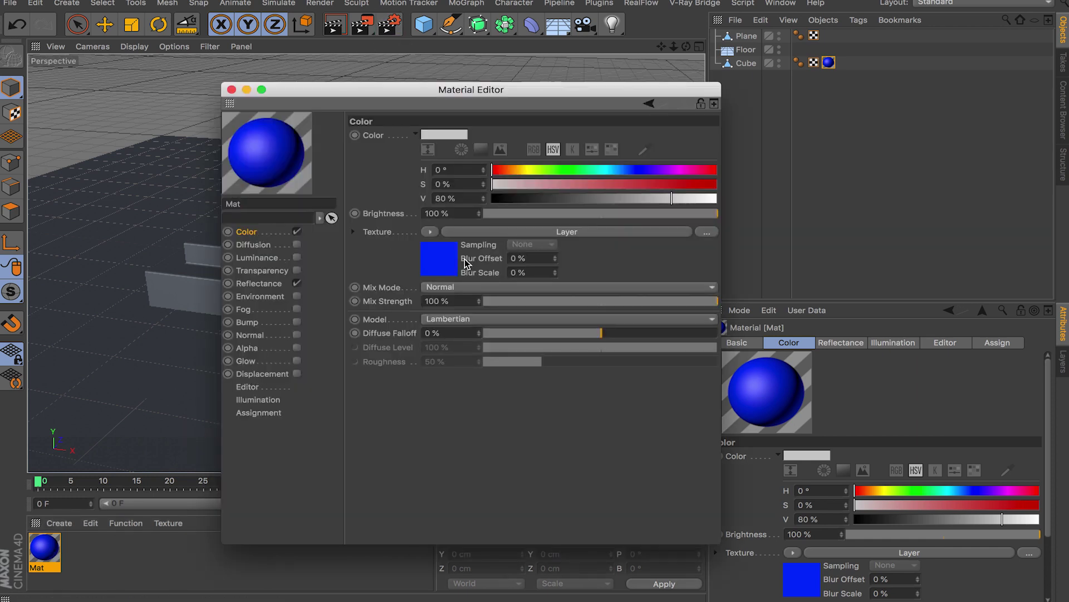
{"action": "left_click", "coordinate": [256, 258]}
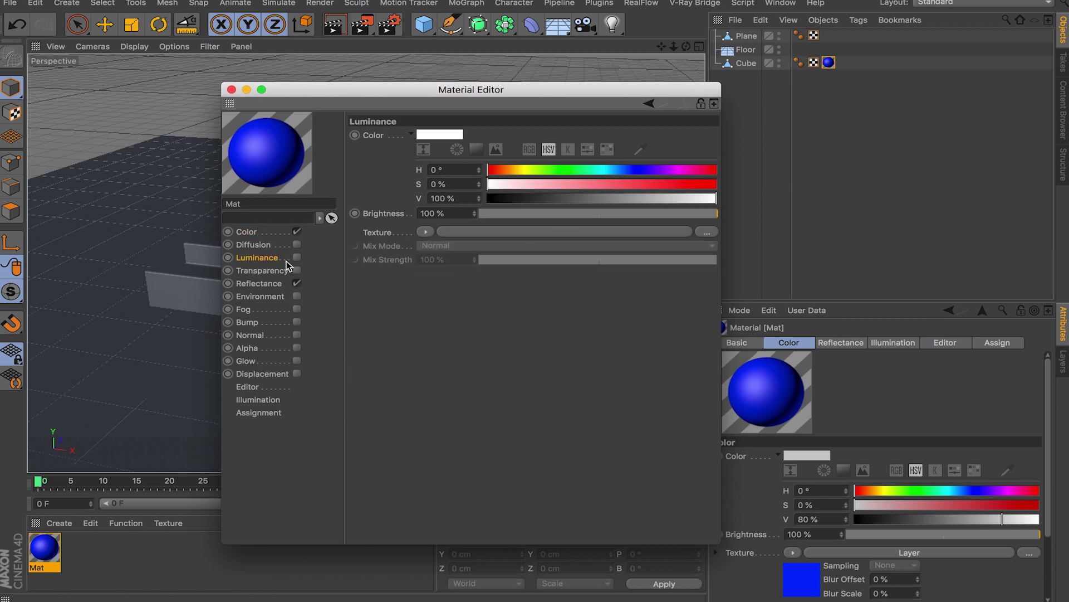
{"action": "left_click", "coordinate": [232, 90]}
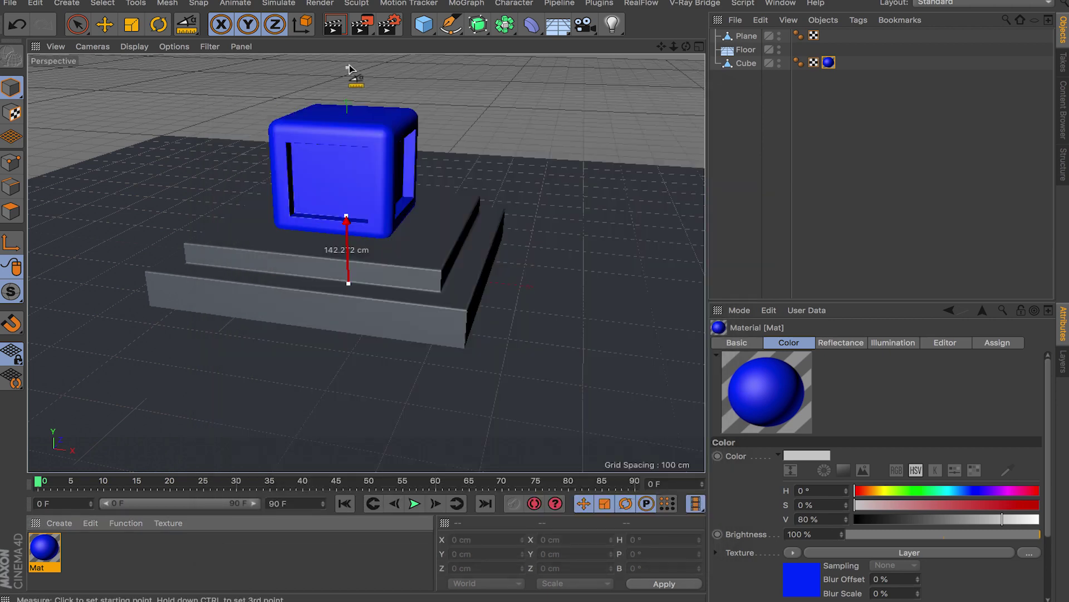
Enable the Ambient Occlusion effect in the render settings and turn on Use Sky Environment
{"action": "left_click", "coordinate": [390, 25]}
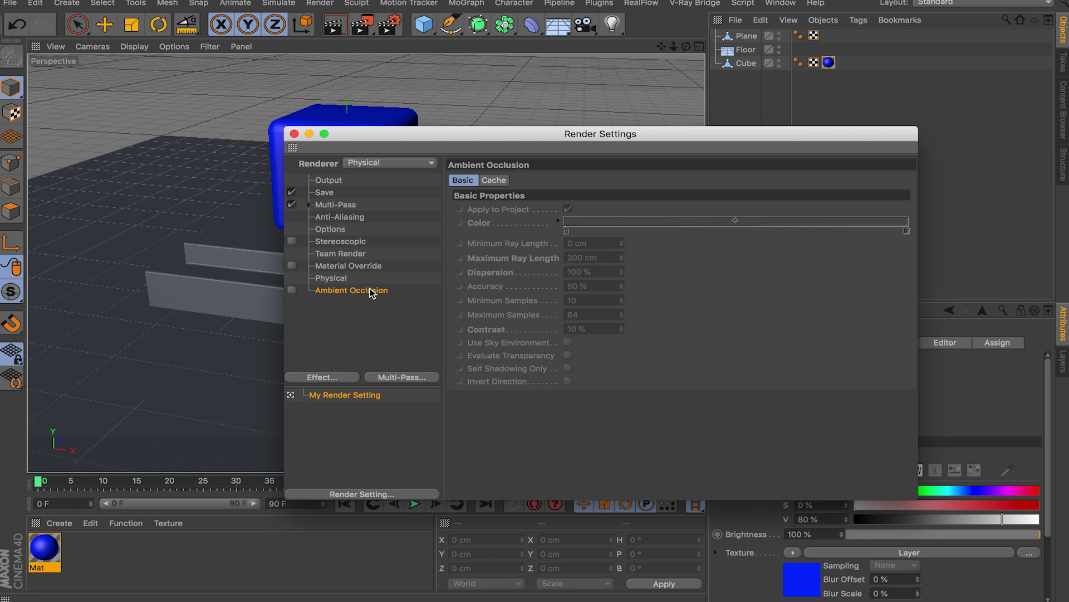
{"action": "left_click", "coordinate": [292, 290]}
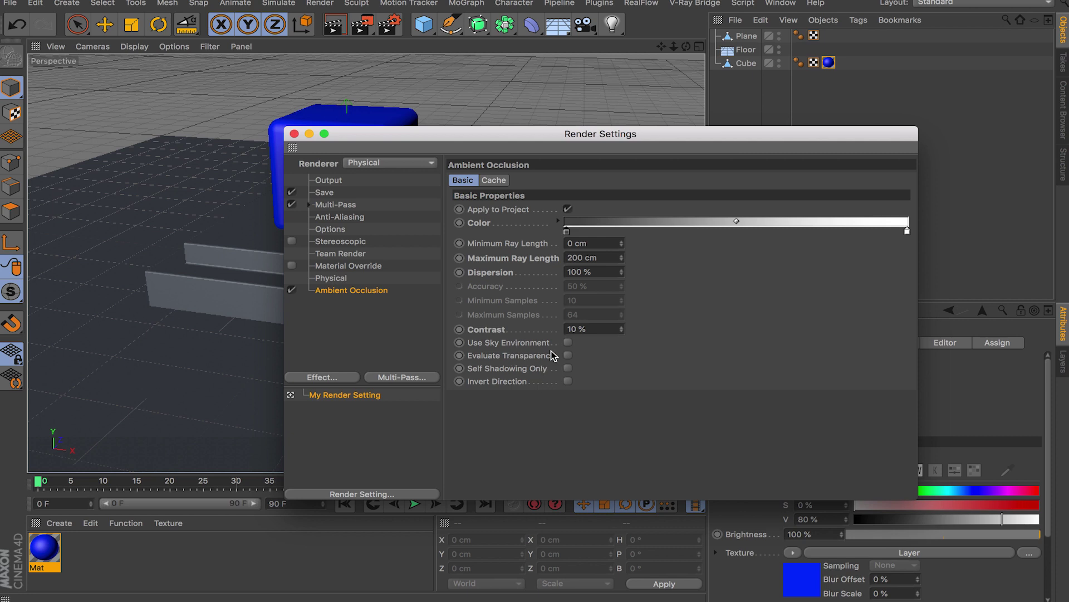
{"action": "left_click", "coordinate": [568, 342]}
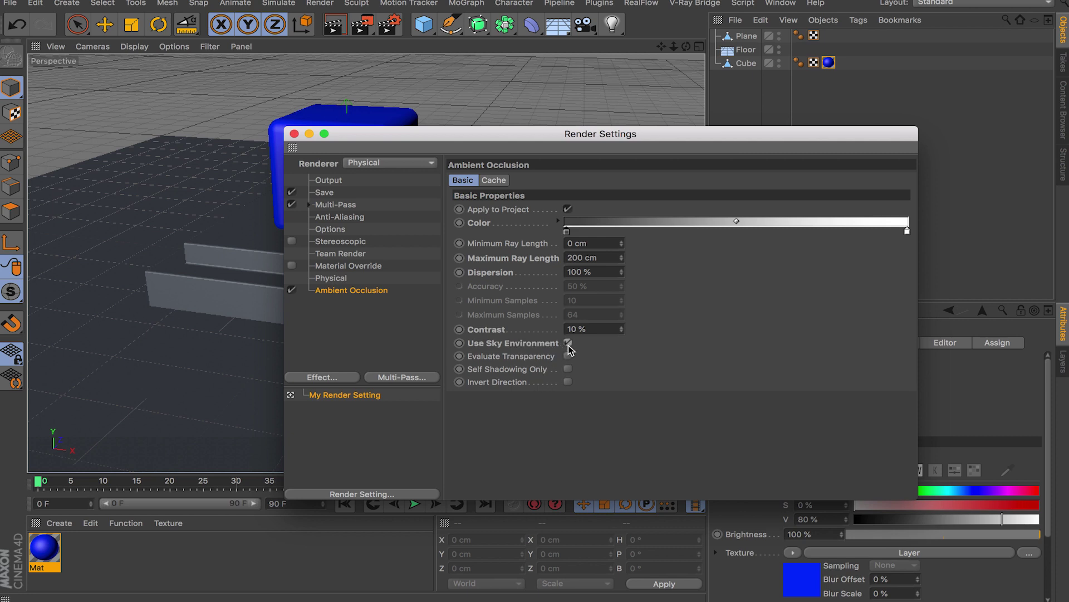
{"action": "left_click", "coordinate": [294, 134]}
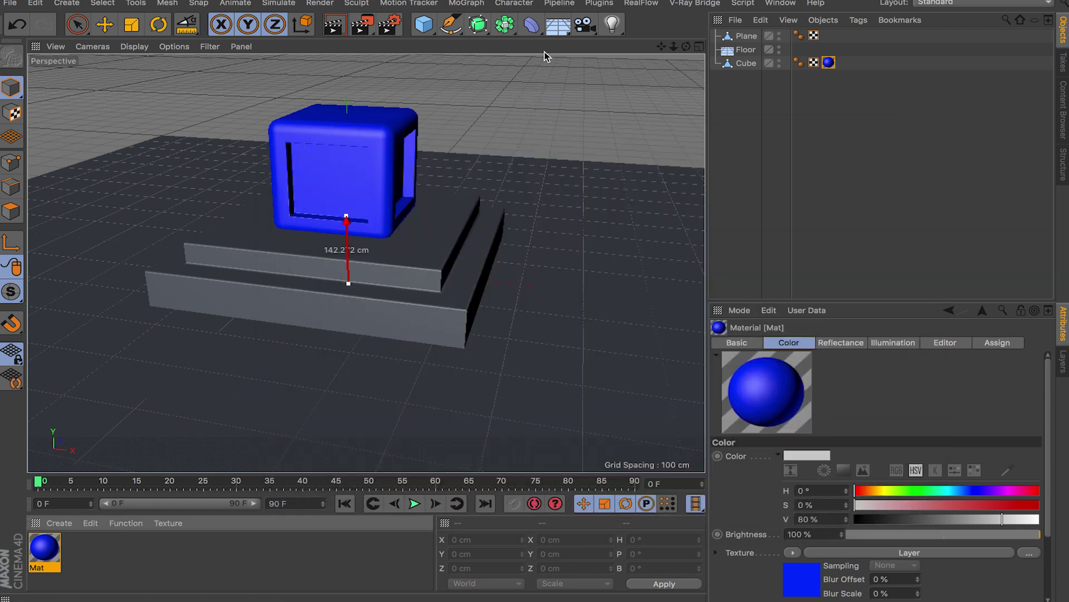
Add a Sky object and apply to it a new white material with only the Luminance channel enabled
{"action": "left_click", "coordinate": [557, 24]}
{"action": "left_click", "coordinate": [607, 66]}
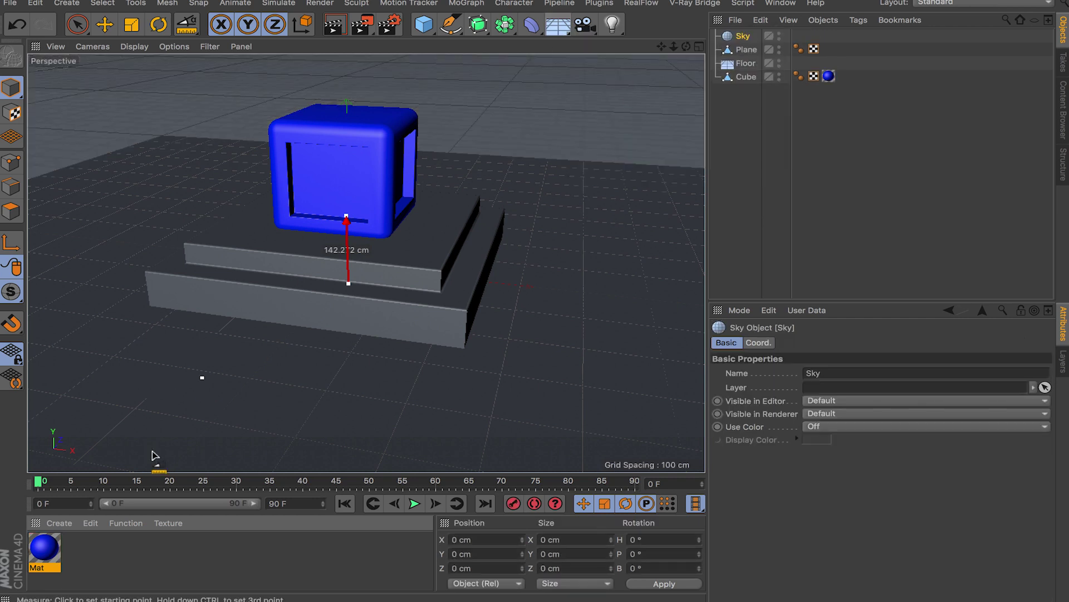
{"action": "double_click", "coordinate": [103, 564]}
{"action": "double_click", "coordinate": [37, 548]}
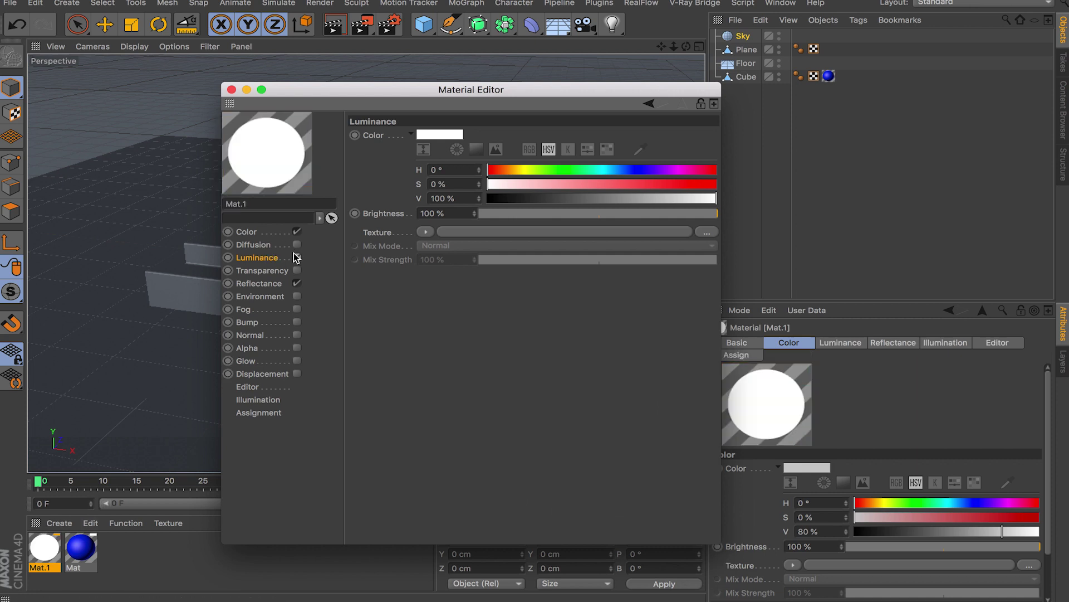
{"action": "left_click", "coordinate": [296, 231]}
{"action": "left_click", "coordinate": [297, 283]}
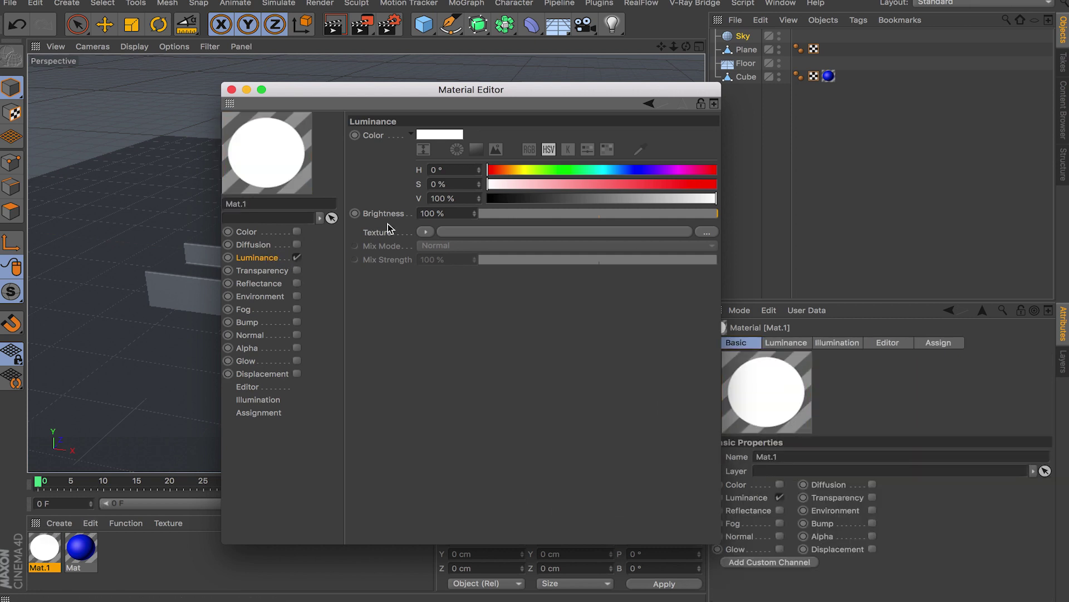
{"action": "left_click", "coordinate": [232, 90]}
{"action": "left_click_drag", "start_coordinate": [53, 552], "coordinate": [738, 39]}
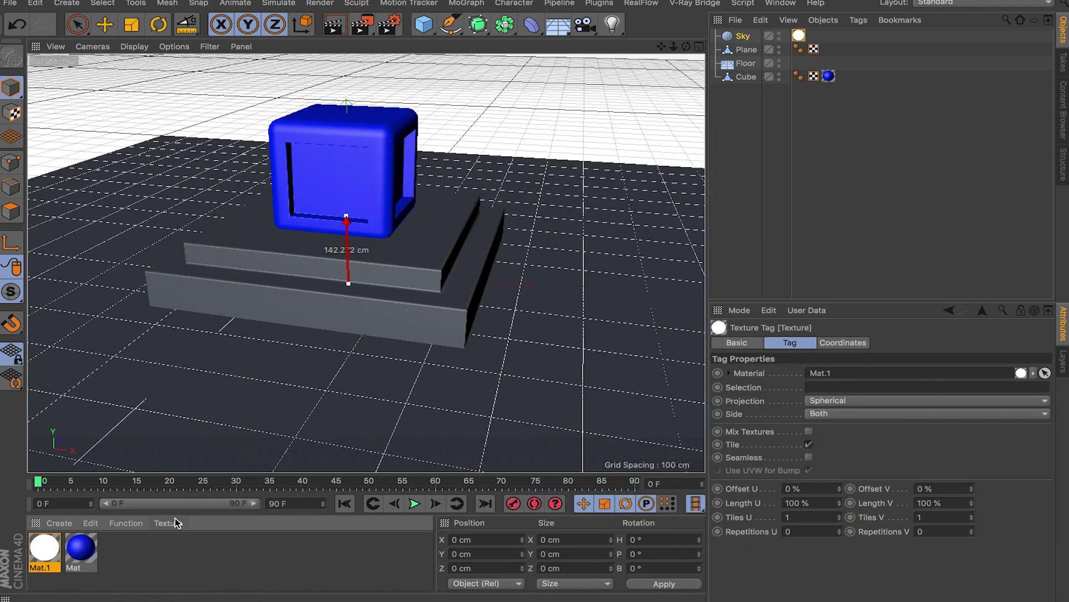
Clear the Layer shader from the Color channel of the cube's material and disable its Reflectance channel
{"action": "double_click", "coordinate": [92, 550]}
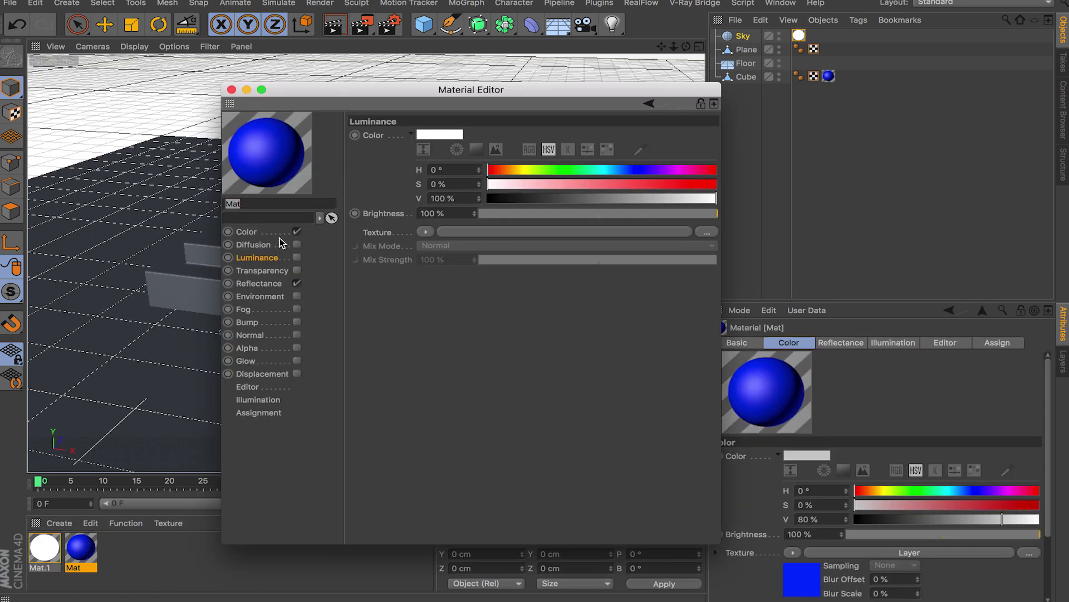
{"action": "left_click", "coordinate": [266, 233]}
{"action": "left_click", "coordinate": [436, 234]}
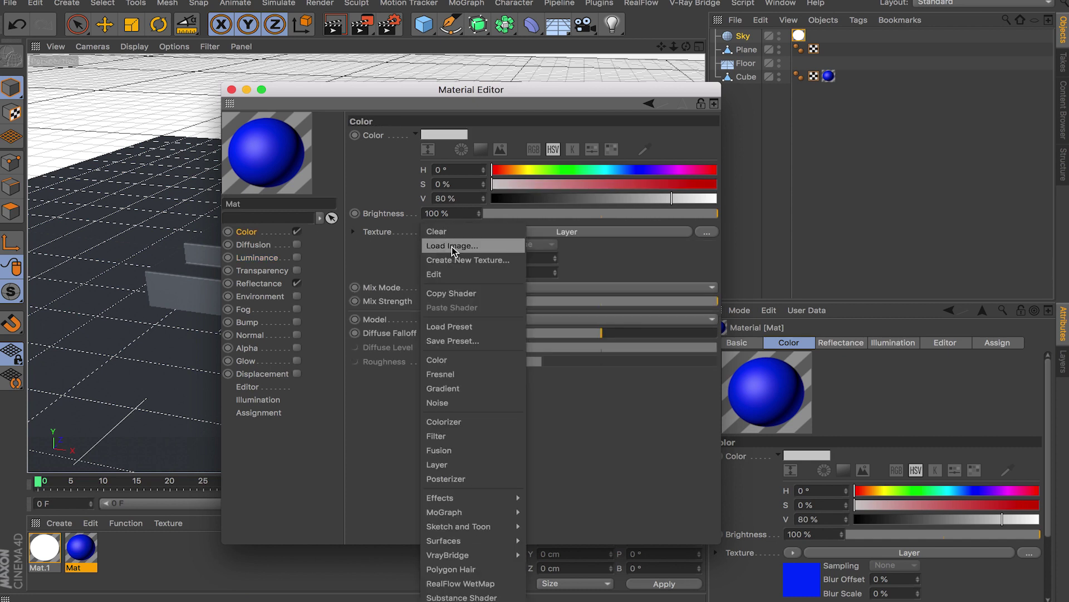
{"action": "left_click", "coordinate": [460, 230]}
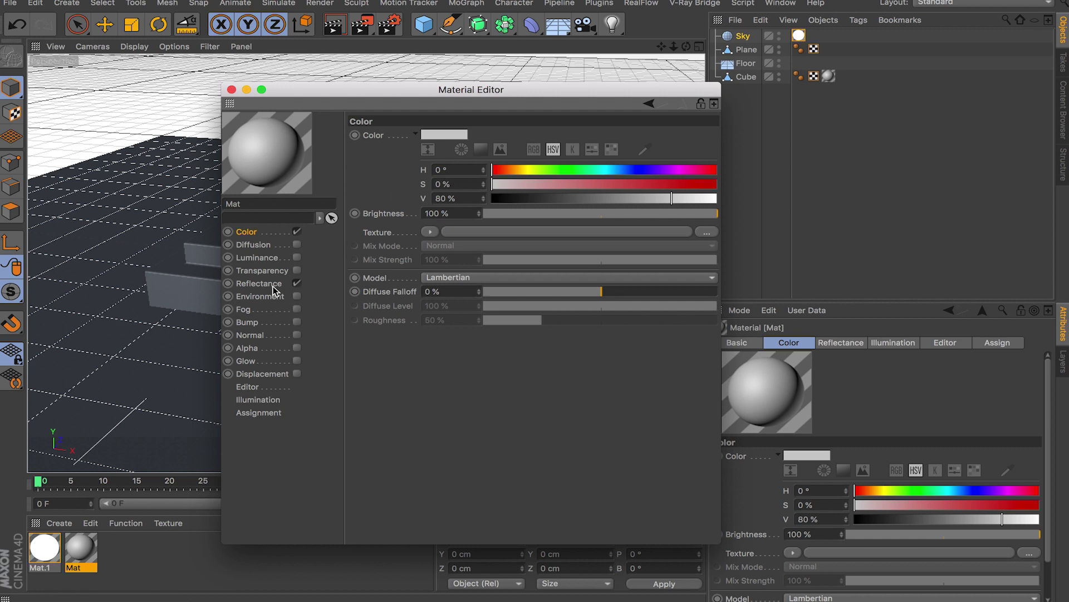
{"action": "left_click", "coordinate": [296, 283]}
Enable the Luminance channel of the cube's material and load the Ambient Occlusion shader as its texture
{"action": "left_click", "coordinate": [261, 257]}
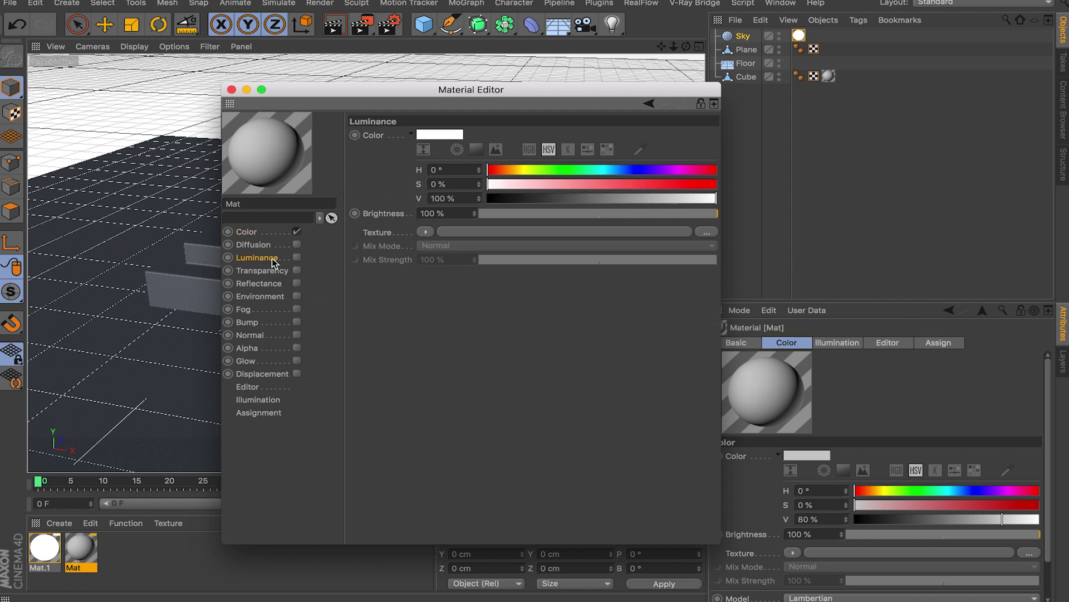
{"action": "left_click", "coordinate": [297, 257]}
{"action": "left_click", "coordinate": [426, 232]}
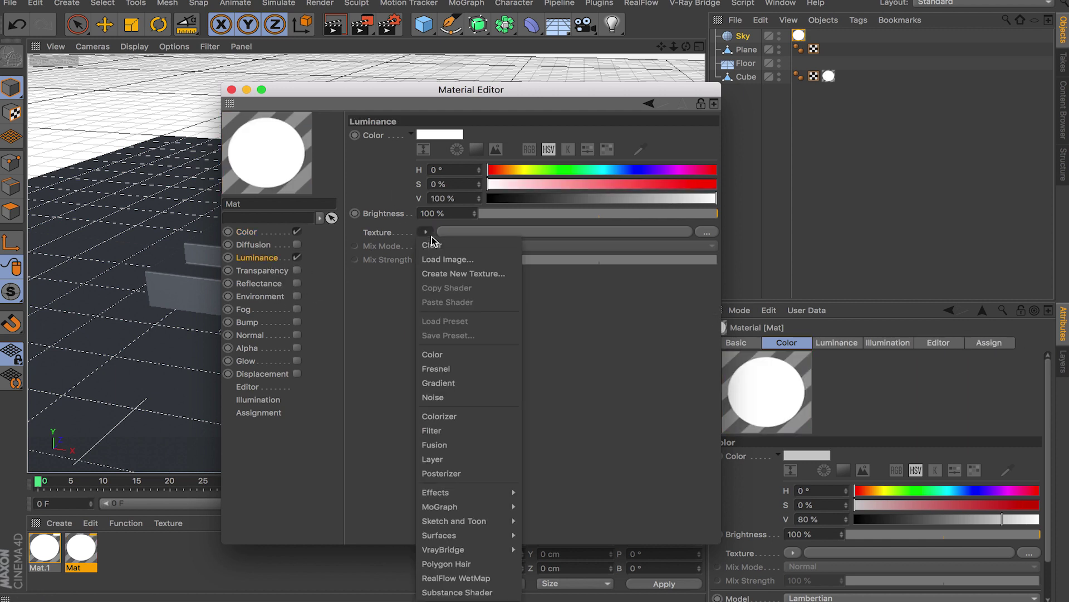
{"action": "mouse_move", "coordinate": [477, 494]}
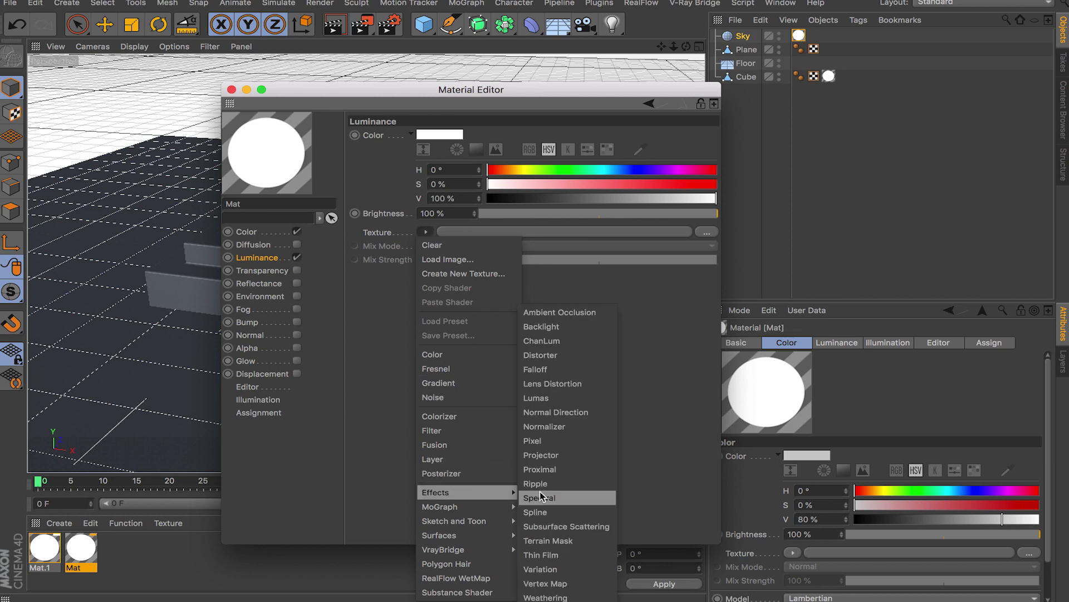
{"action": "left_click", "coordinate": [591, 310]}
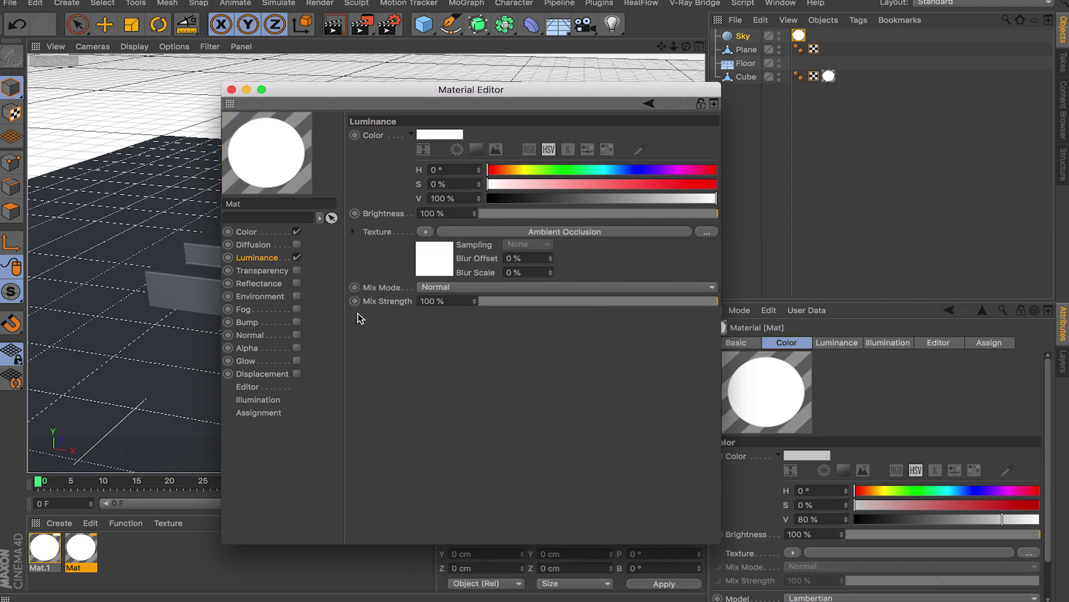
{"action": "left_click", "coordinate": [232, 90]}
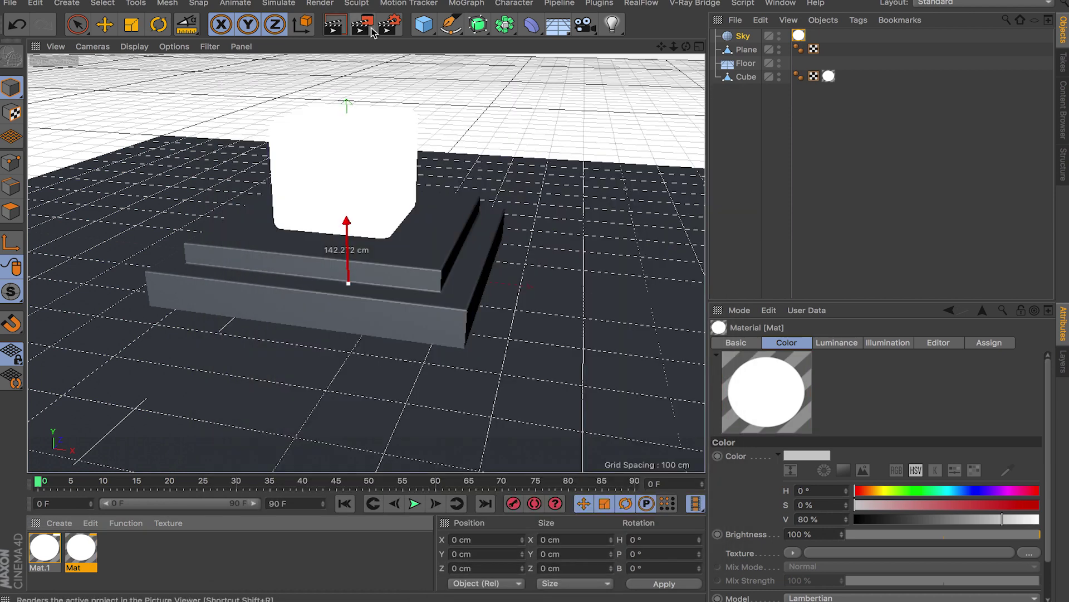
Render the scene to the Picture Viewer and check the Ambient Occlusion render settings
{"action": "left_click", "coordinate": [389, 25]}
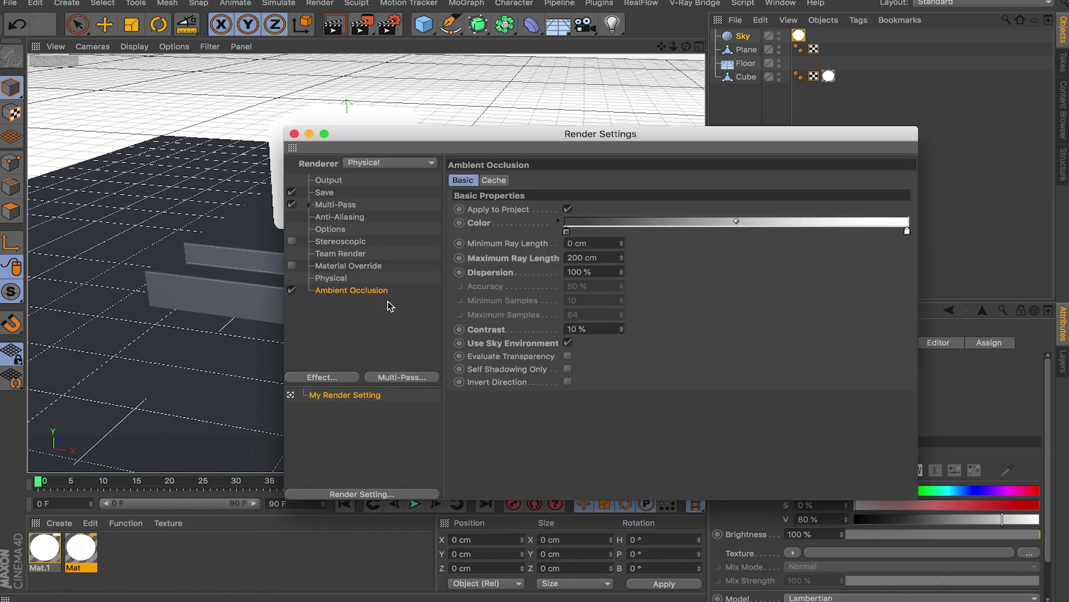
{"action": "left_click", "coordinate": [294, 134]}
{"action": "left_click", "coordinate": [361, 28]}
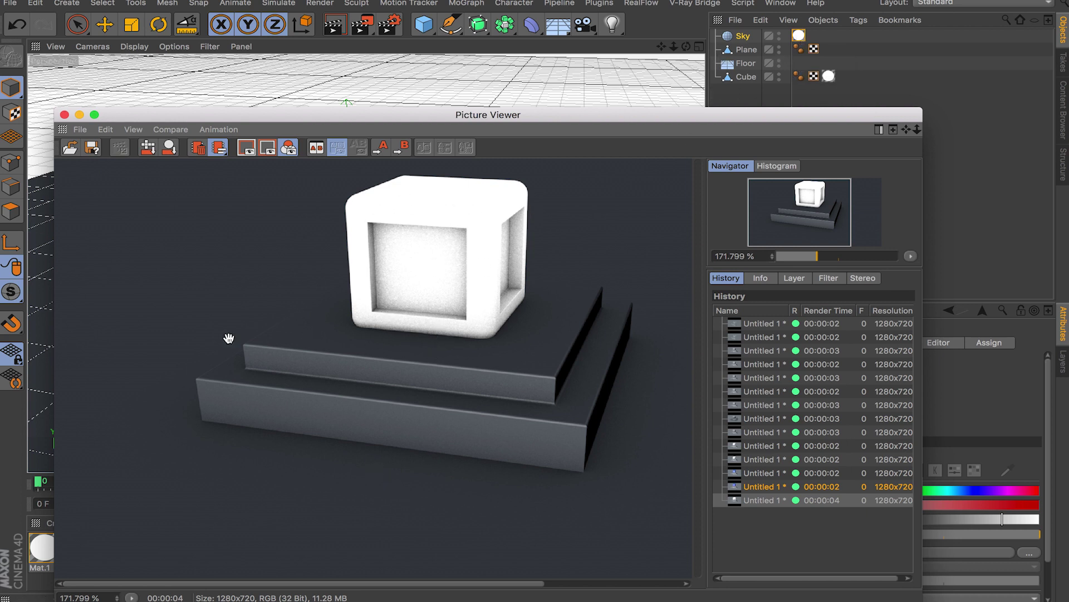
{"action": "left_click", "coordinate": [64, 117]}
{"action": "left_click", "coordinate": [390, 24]}
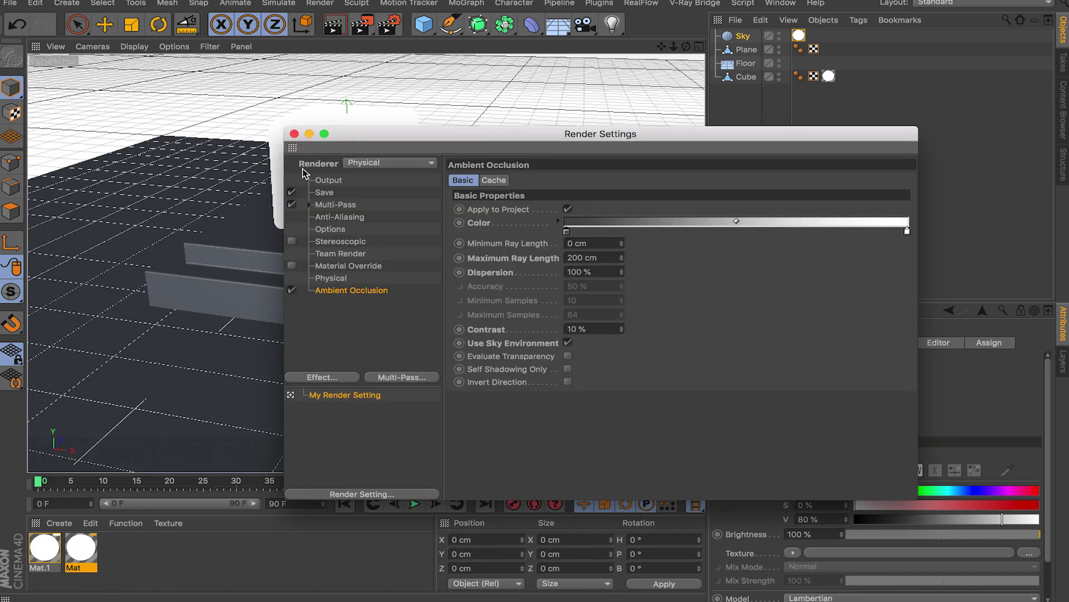
{"action": "left_click", "coordinate": [294, 134]}
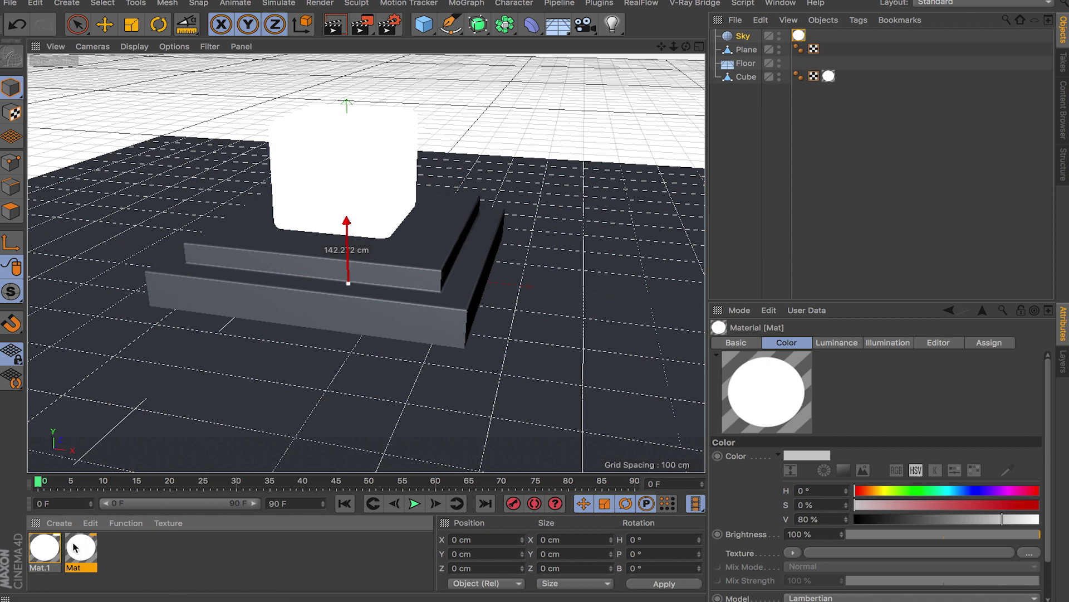
Delete both the sky's and the cube's materials from the material manager
{"action": "left_click", "coordinate": [52, 555]}
{"action": "left_click", "coordinate": [150, 560]}
{"action": "left_click", "coordinate": [40, 557]}
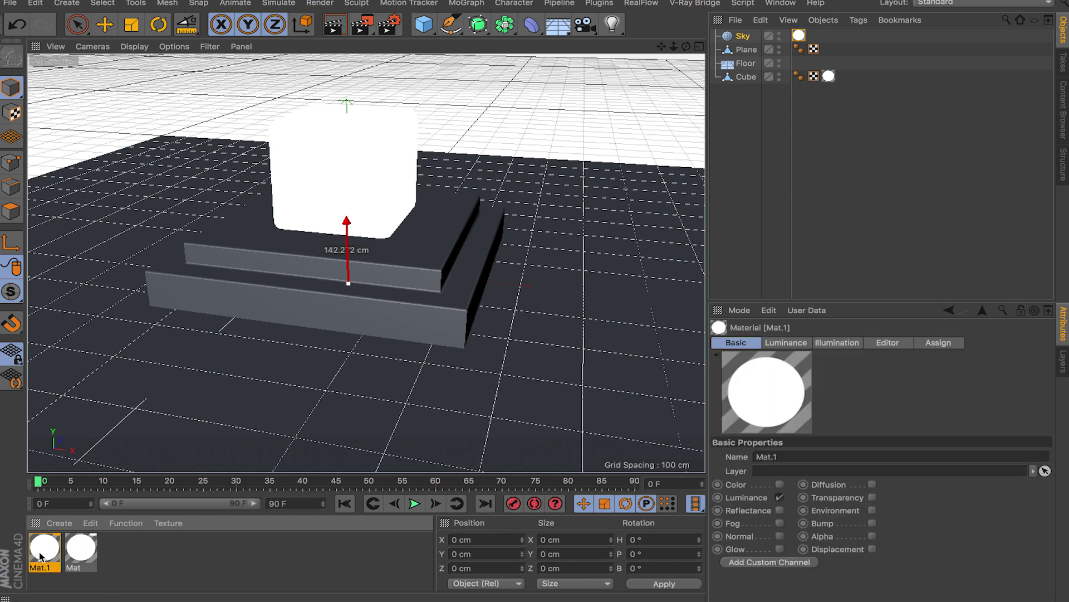
{"action": "key", "text": "Delete"}
{"action": "left_click", "coordinate": [58, 551]}
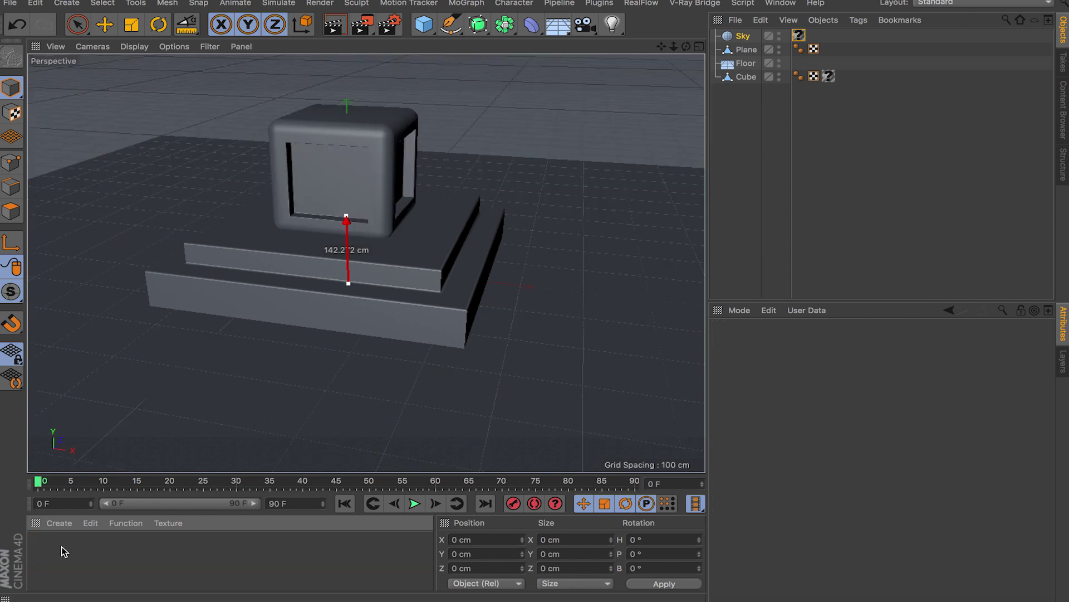
Create a new material, enable its Alpha channel and load the Ambient Occlusion shader as the alpha texture
{"action": "double_click", "coordinate": [46, 554]}
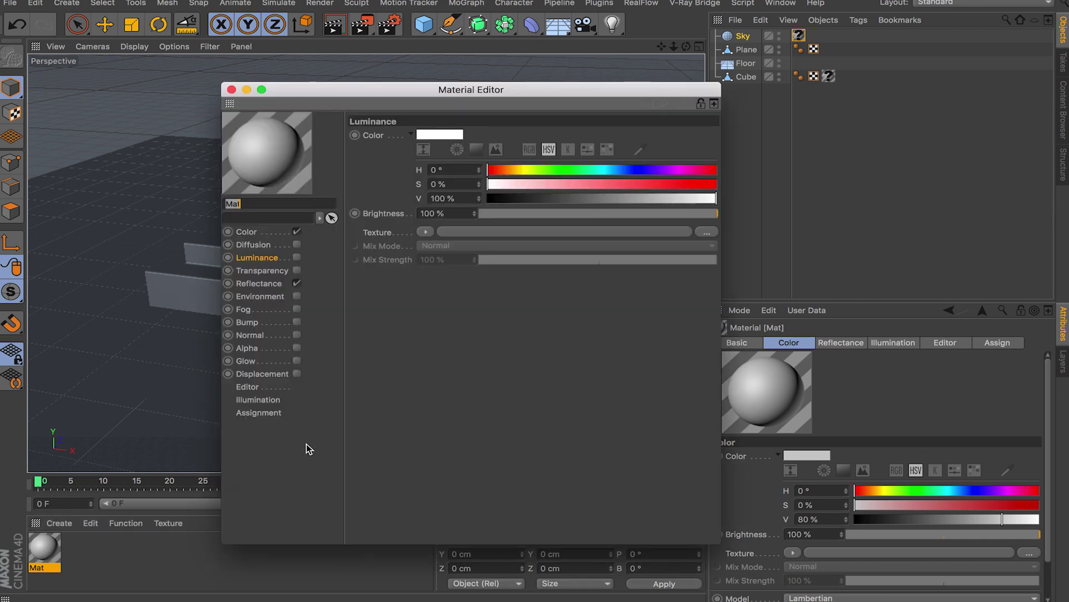
{"action": "left_click", "coordinate": [256, 351]}
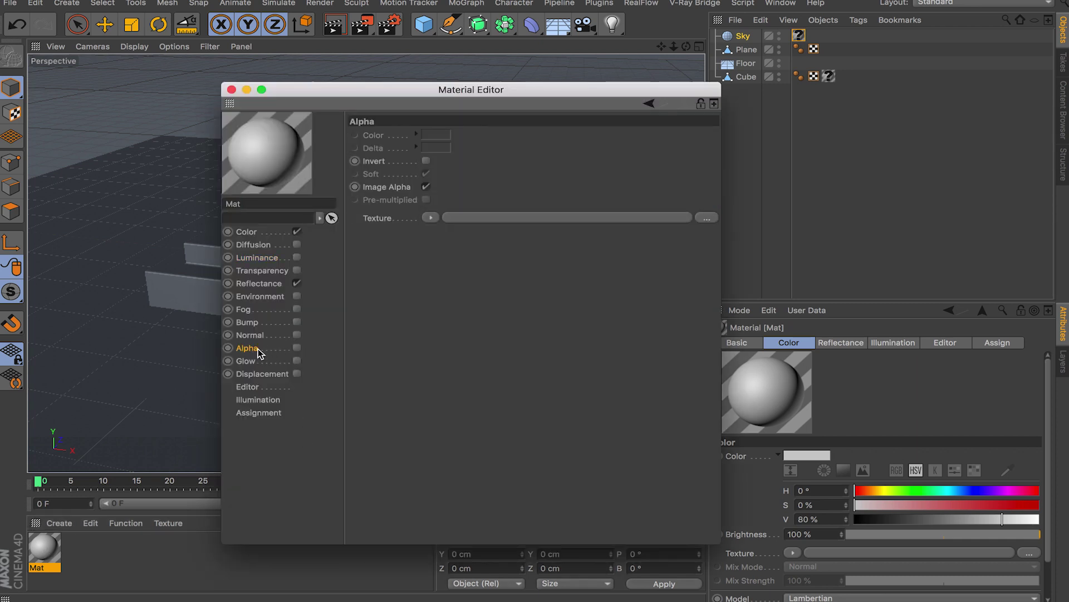
{"action": "left_click", "coordinate": [297, 349]}
{"action": "left_click", "coordinate": [430, 218]}
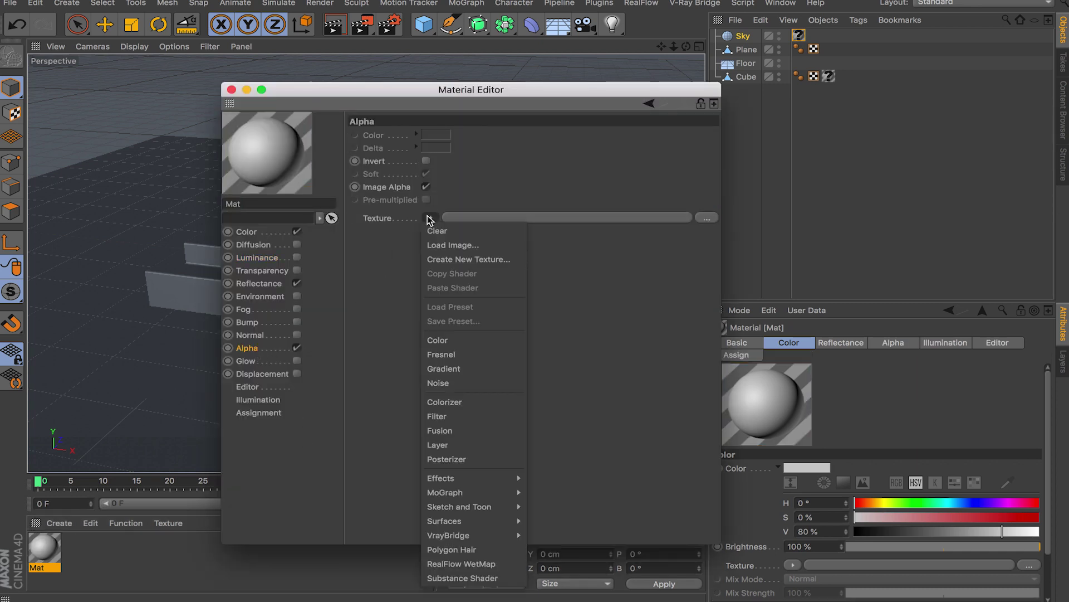
{"action": "mouse_move", "coordinate": [483, 479]}
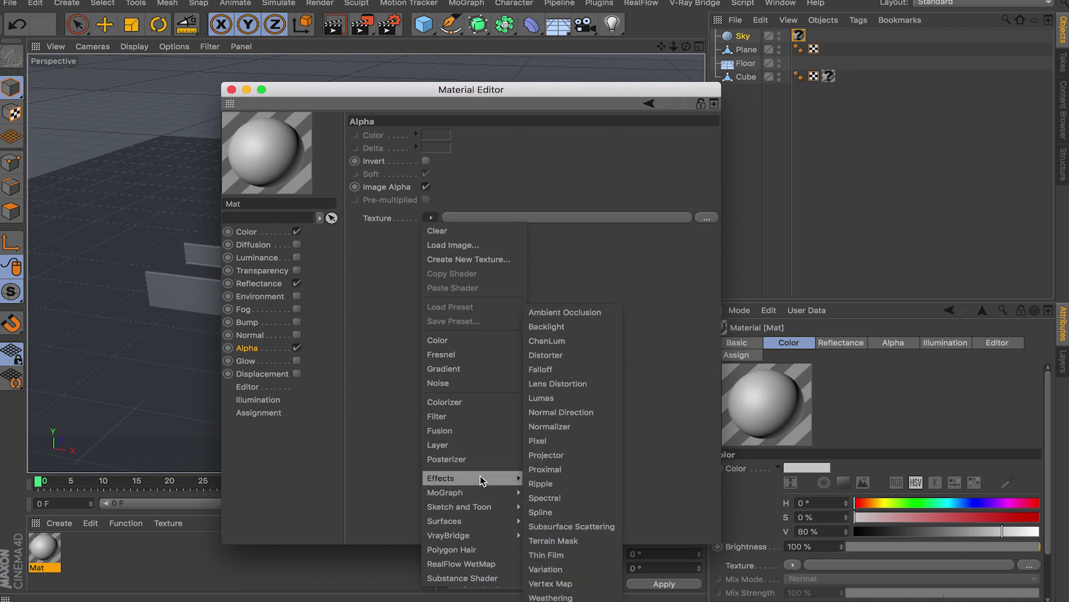
{"action": "left_click", "coordinate": [590, 312]}
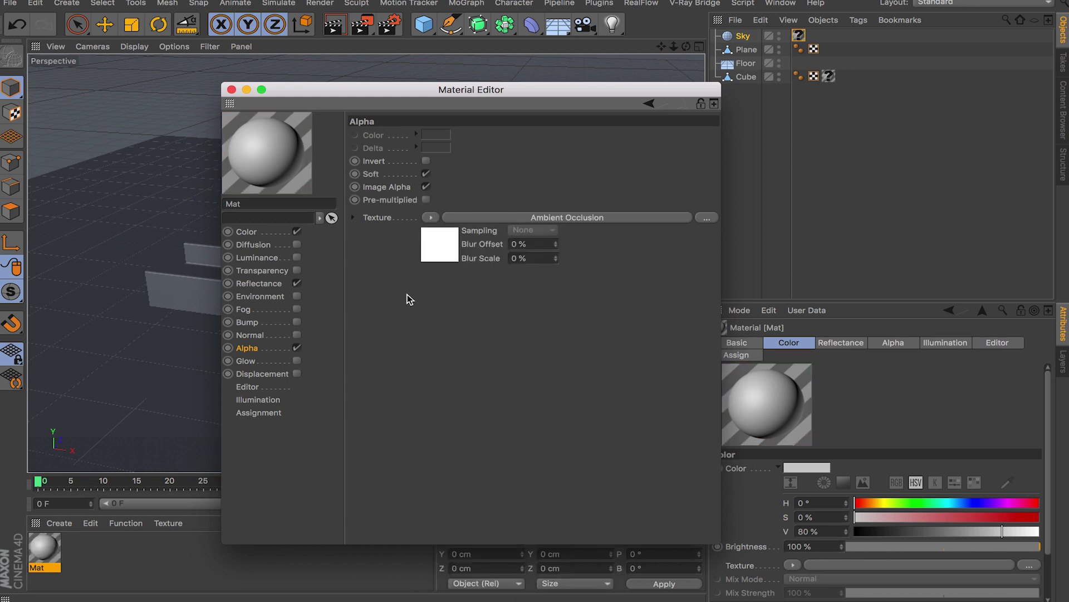
Apply the new material to the cube and render the scene to the Picture Viewer
{"action": "left_click", "coordinate": [231, 89]}
{"action": "left_click_drag", "start_coordinate": [51, 558], "coordinate": [350, 197]}
{"action": "left_click", "coordinate": [361, 24]}
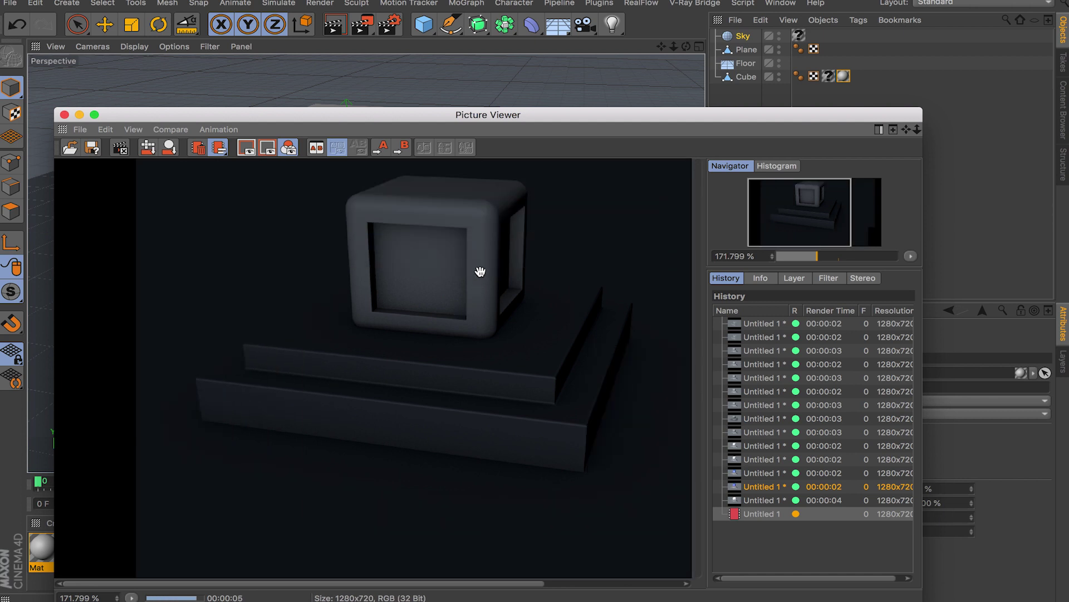
{"action": "left_click", "coordinate": [65, 115]}
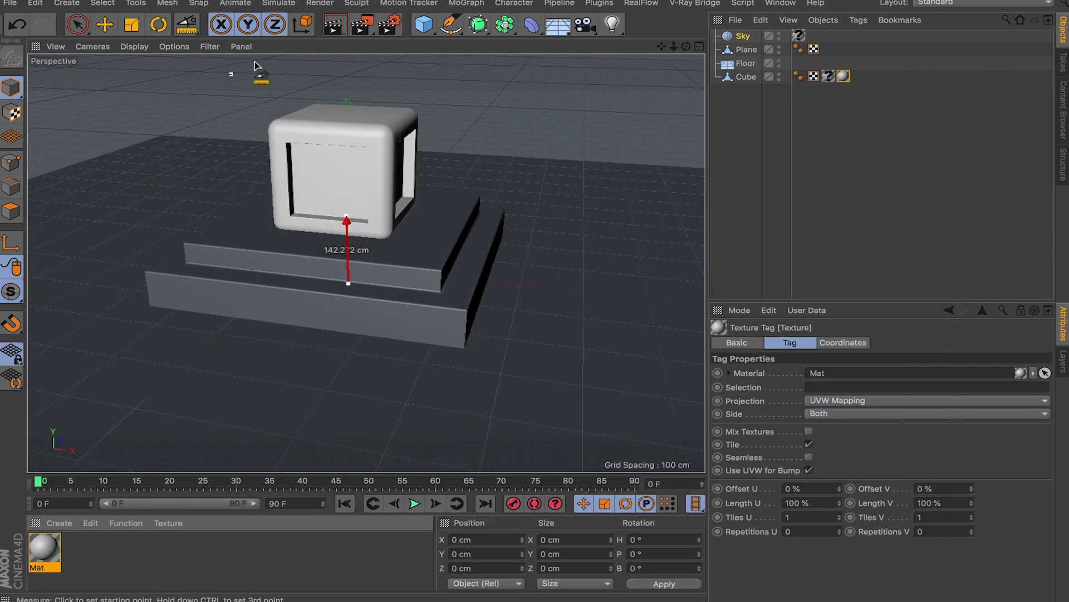
Disable Use Sky Environment and switch off the Ambient Occlusion effect in the render settings
{"action": "left_click", "coordinate": [388, 24]}
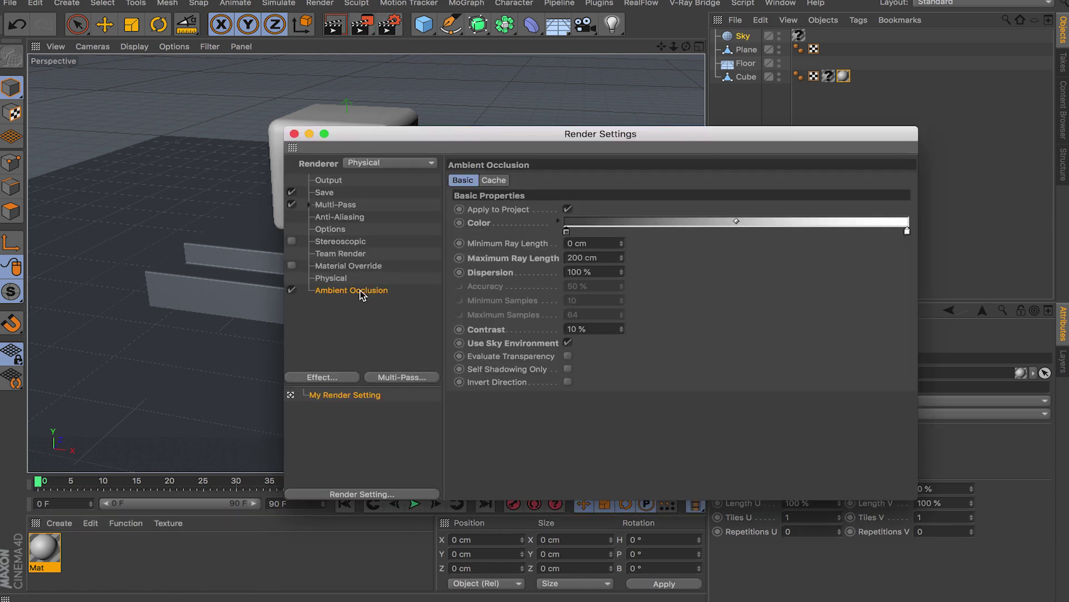
{"action": "left_click", "coordinate": [568, 342]}
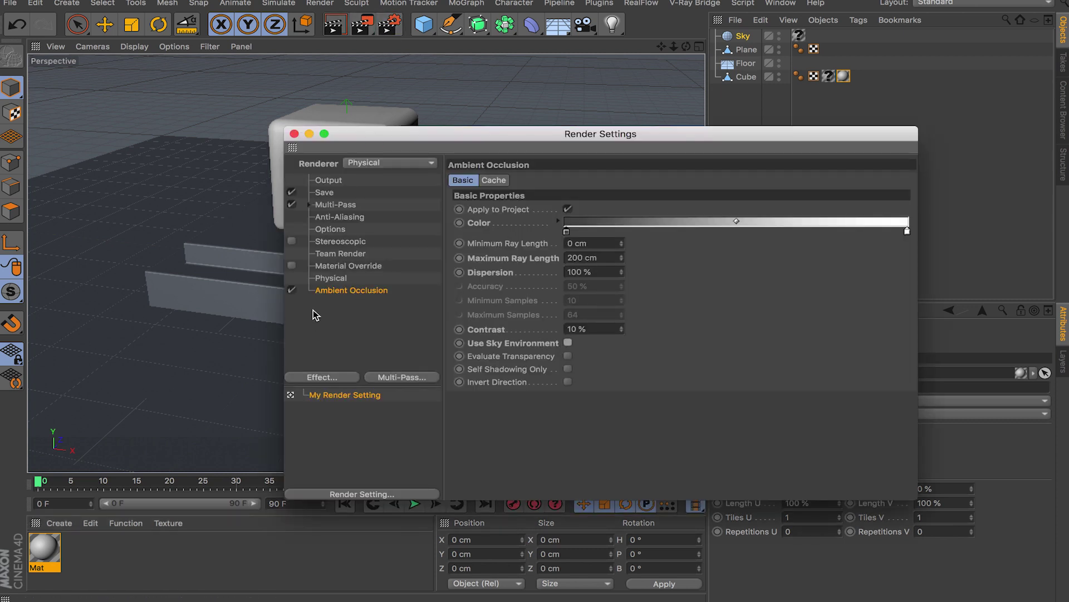
{"action": "left_click", "coordinate": [291, 289]}
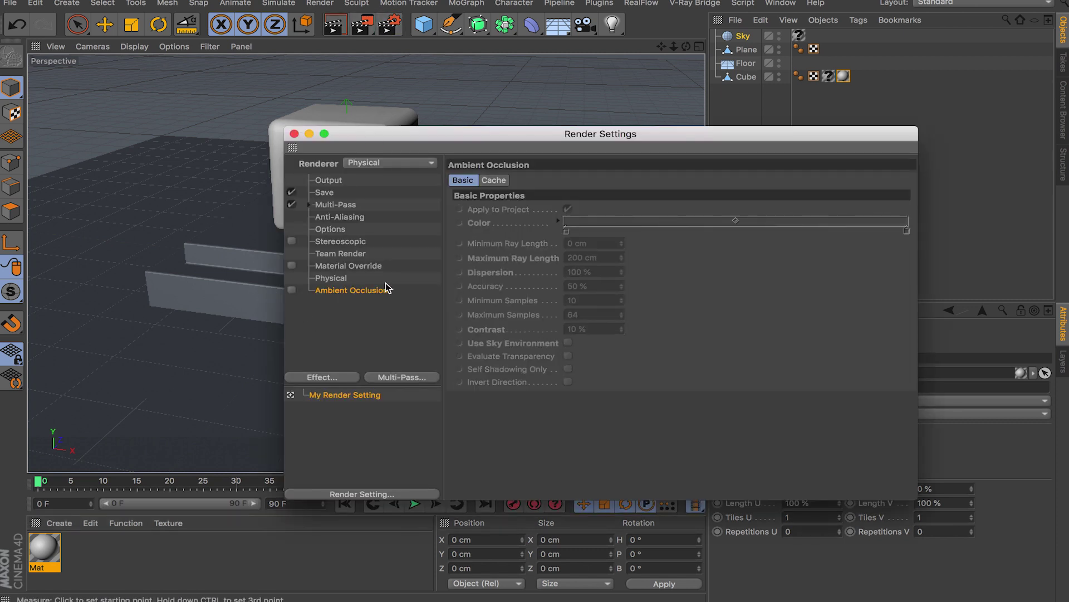
{"action": "left_click", "coordinate": [291, 134]}
Delete the Sky object and the cube's leftover texture tag whose material is missing
{"action": "left_click", "coordinate": [743, 38]}
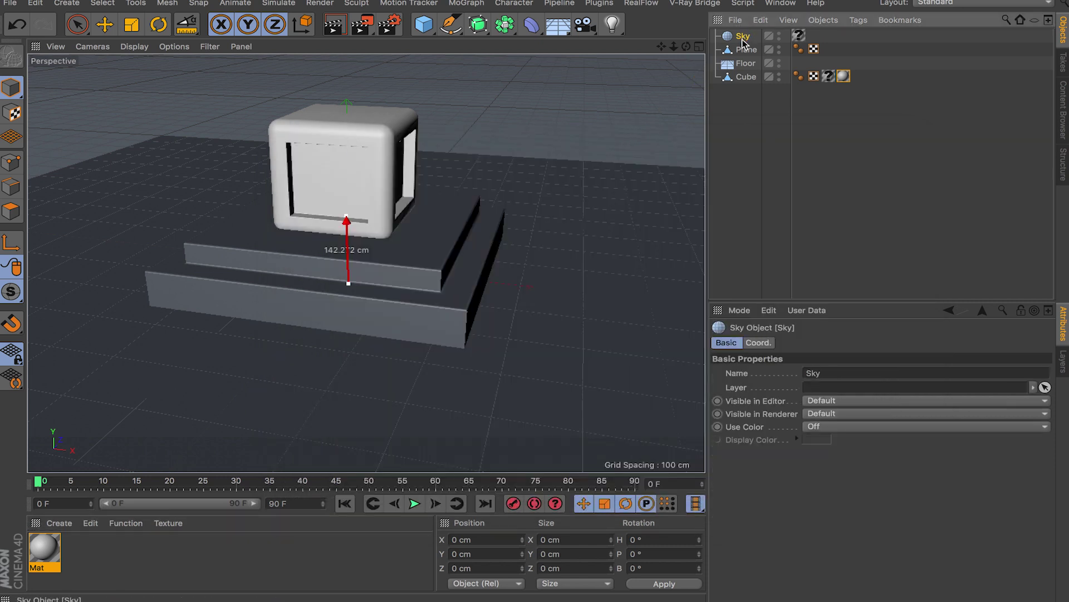
{"action": "key", "text": "Delete"}
{"action": "left_click", "coordinate": [828, 63]}
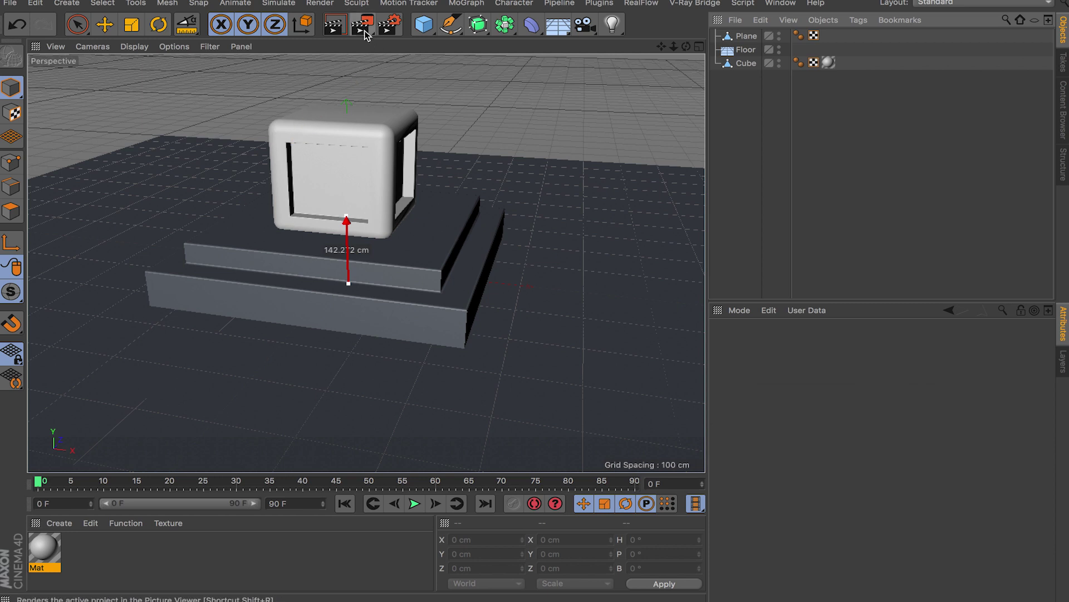
Check the material's Alpha channel and render the scene to the Picture Viewer
{"action": "double_click", "coordinate": [44, 549]}
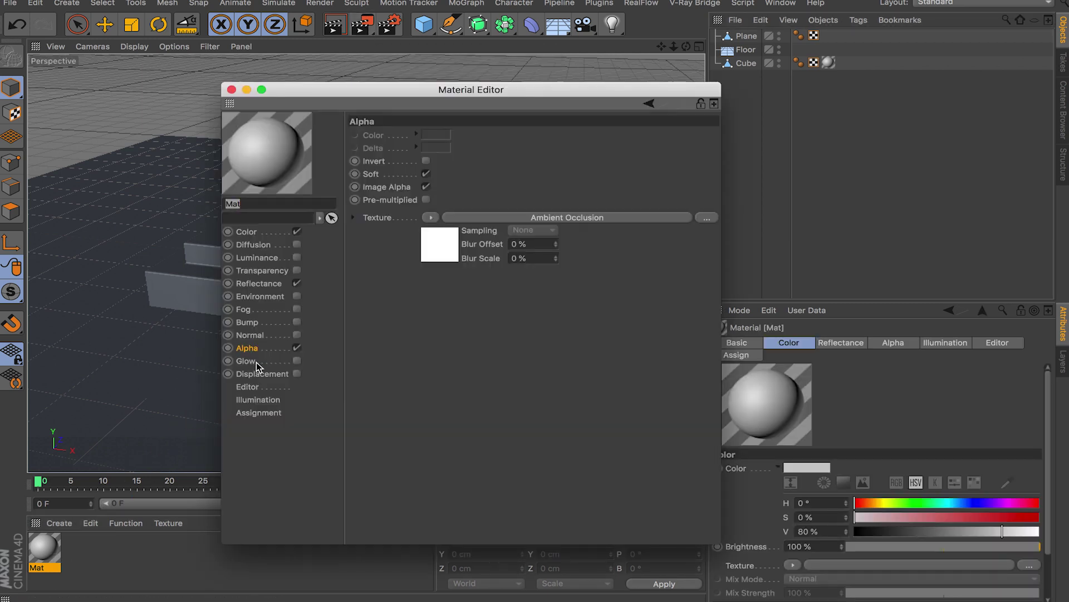
{"action": "left_click", "coordinate": [231, 89]}
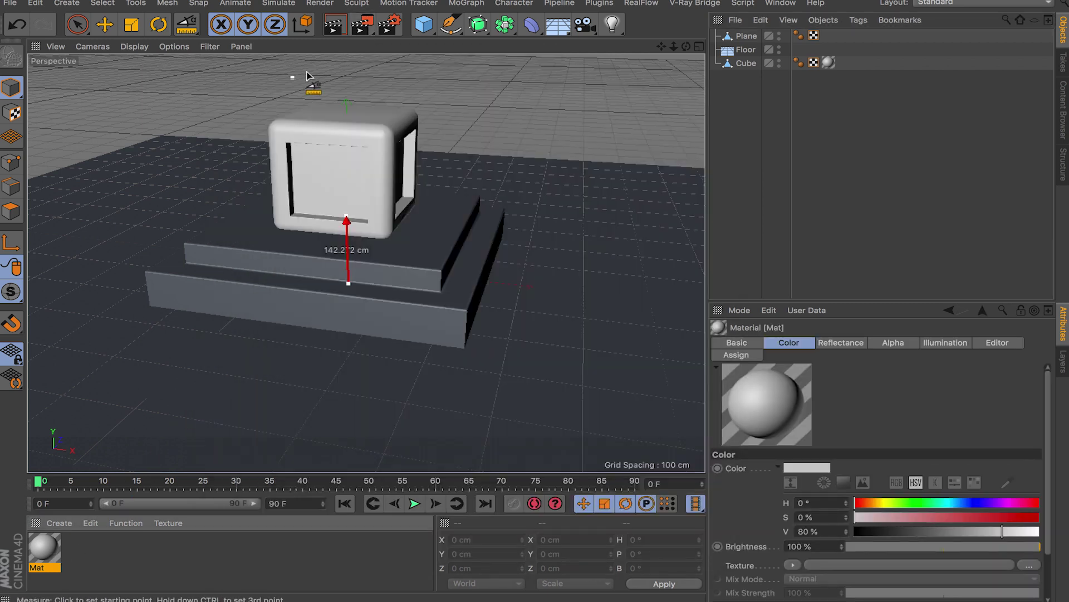
{"action": "left_click_drag", "start_coordinate": [390, 24], "coordinate": [479, 209]}
{"action": "left_click", "coordinate": [456, 96]}
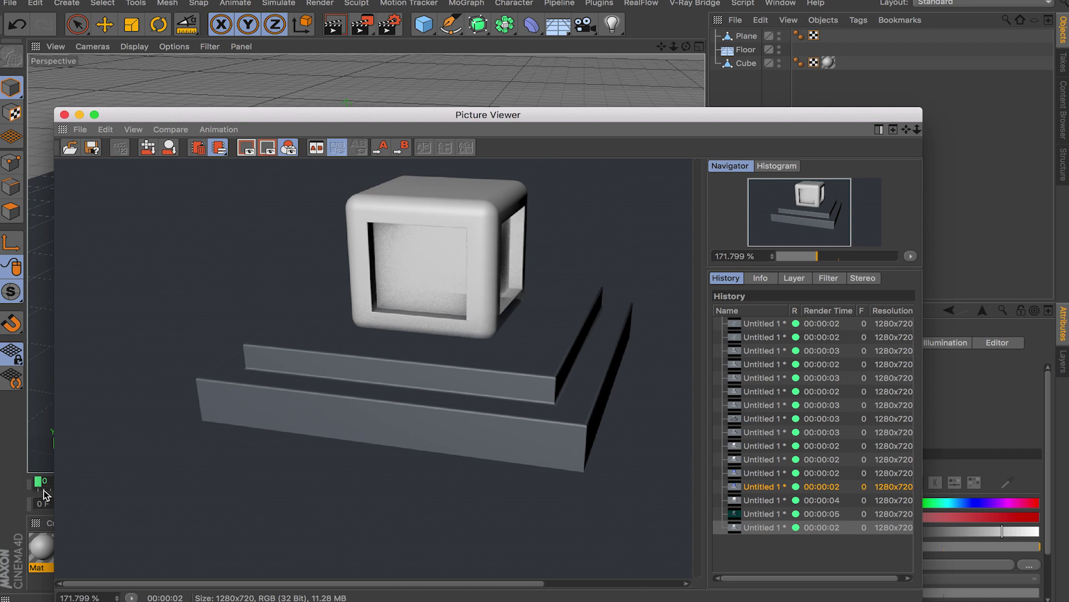
{"action": "left_click", "coordinate": [64, 114]}
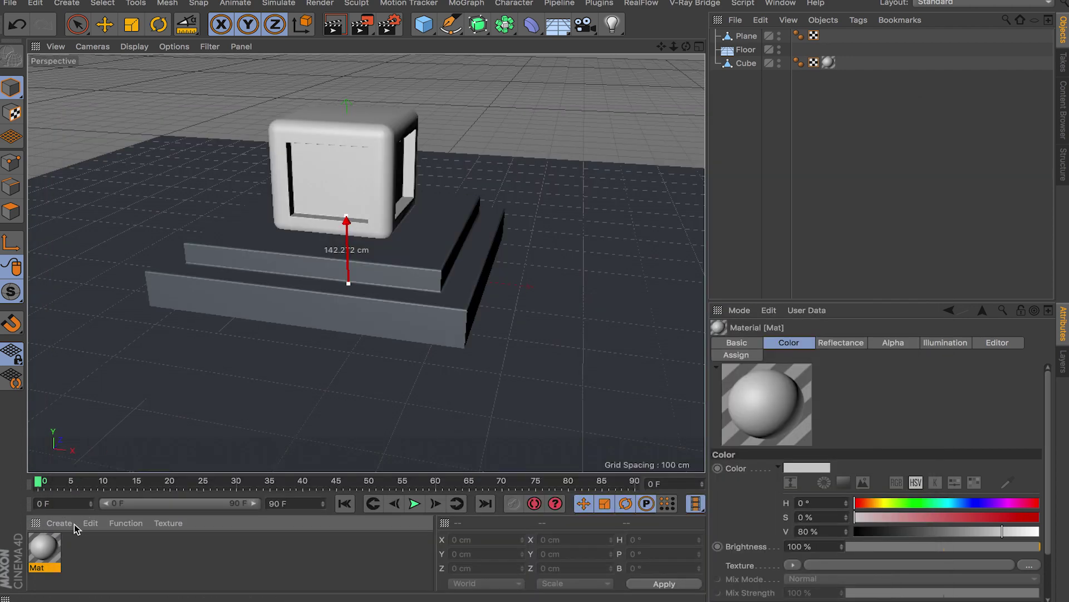
Set the Maximum Ray Length of the alpha's Ambient Occlusion shader to 400 cm and render to the Picture Viewer
{"action": "double_click", "coordinate": [45, 546]}
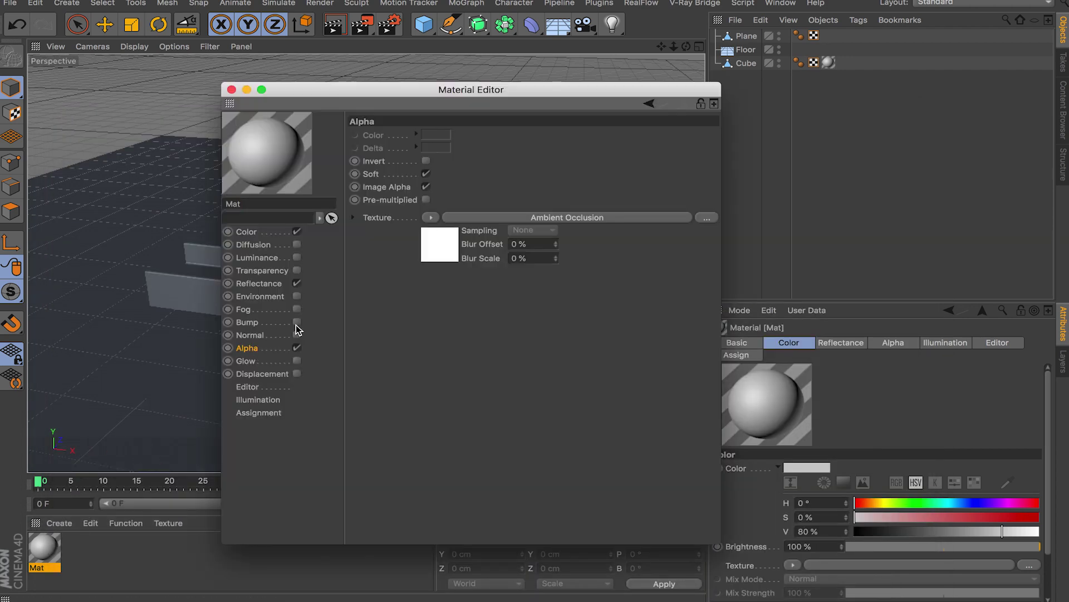
{"action": "left_click", "coordinate": [549, 218]}
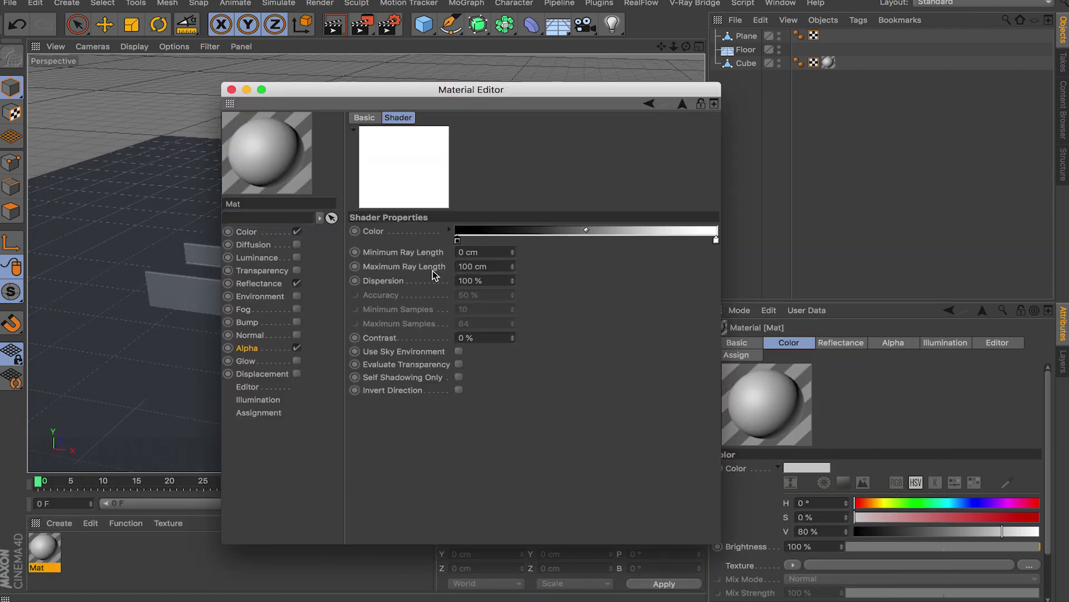
{"action": "left_click", "coordinate": [493, 268]}
{"action": "type", "text": "400"}
{"action": "key", "text": "Return"}
{"action": "left_click", "coordinate": [231, 90]}
{"action": "left_click", "coordinate": [361, 24]}
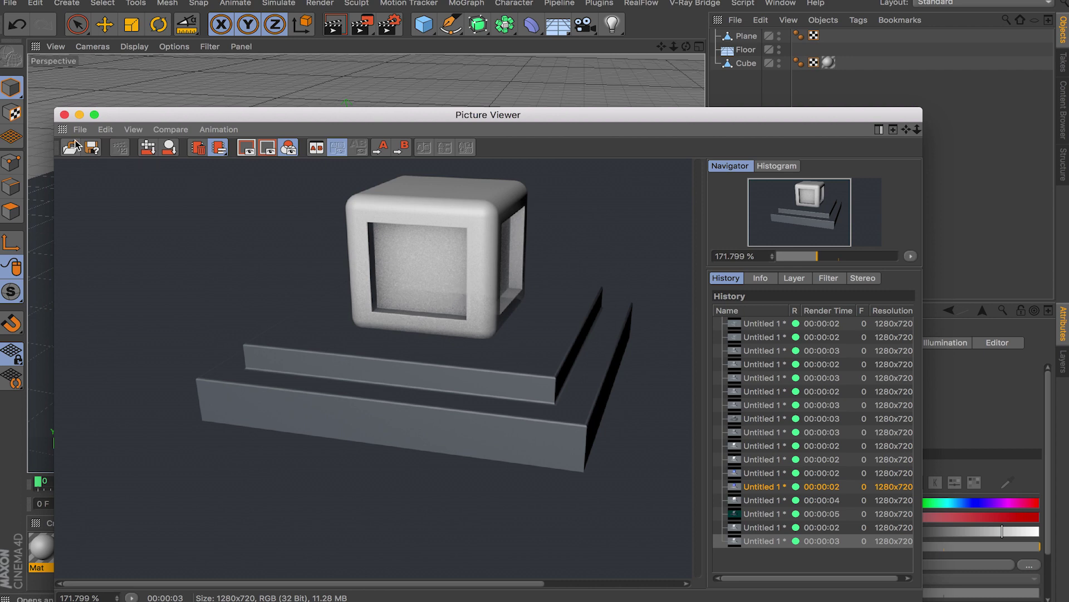
{"action": "left_click", "coordinate": [64, 115]}
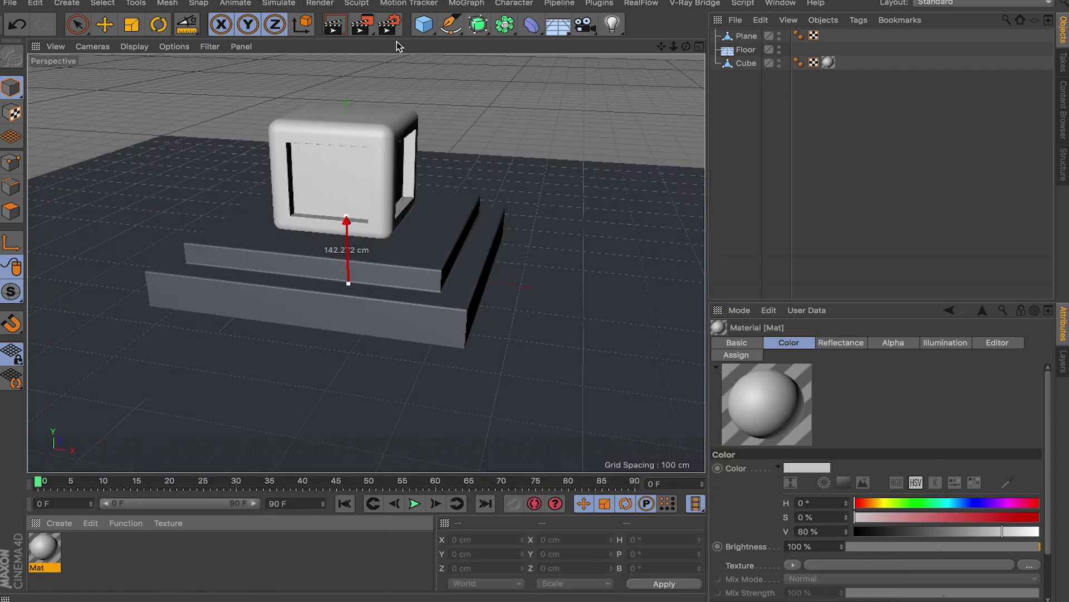
Set the Contrast of the Ambient Occlusion shader in the material's Alpha channel to 20 %
{"action": "double_click", "coordinate": [45, 554]}
{"action": "left_click", "coordinate": [417, 237]}
{"action": "left_click", "coordinate": [499, 218]}
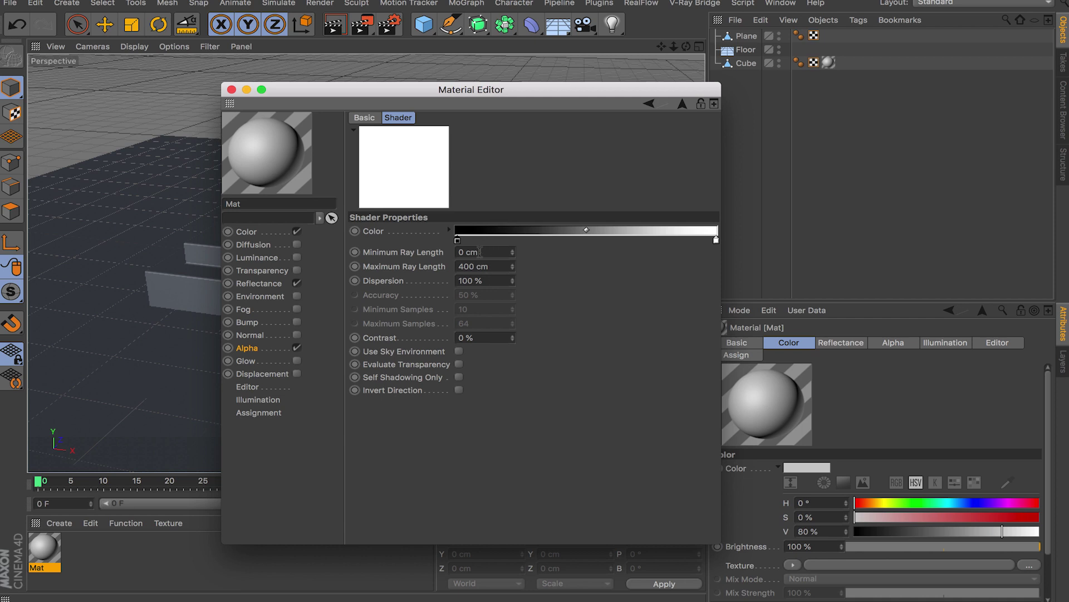
{"action": "double_click", "coordinate": [472, 339]}
{"action": "type", "text": "20"}
{"action": "key", "text": "Return"}
Enable Invert in the material's Alpha channel and render the inverted alpha to the Picture Viewer
{"action": "left_click", "coordinate": [255, 351]}
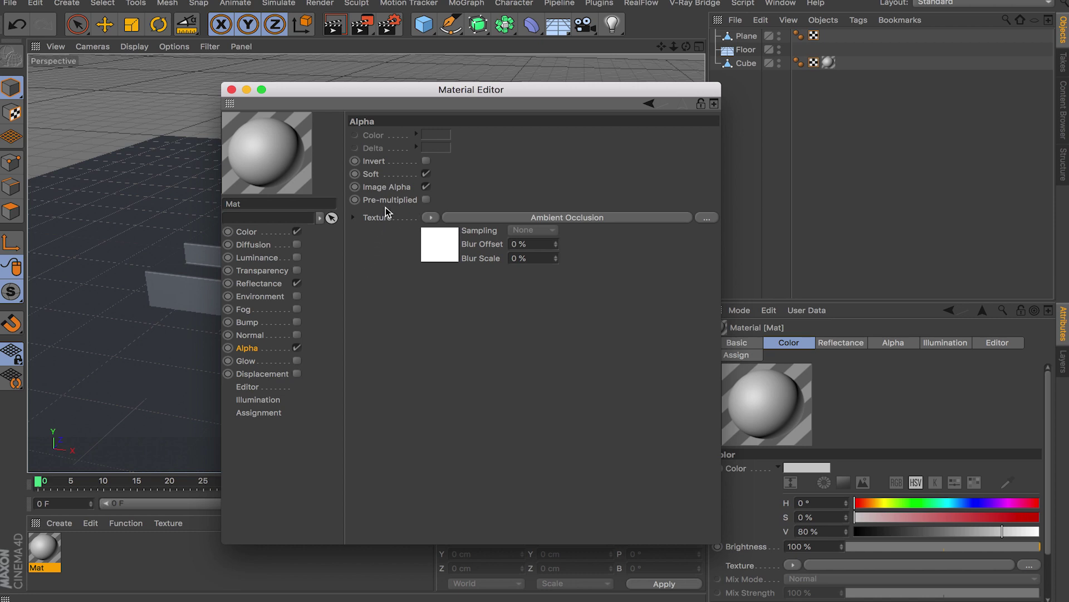
{"action": "left_click", "coordinate": [427, 161]}
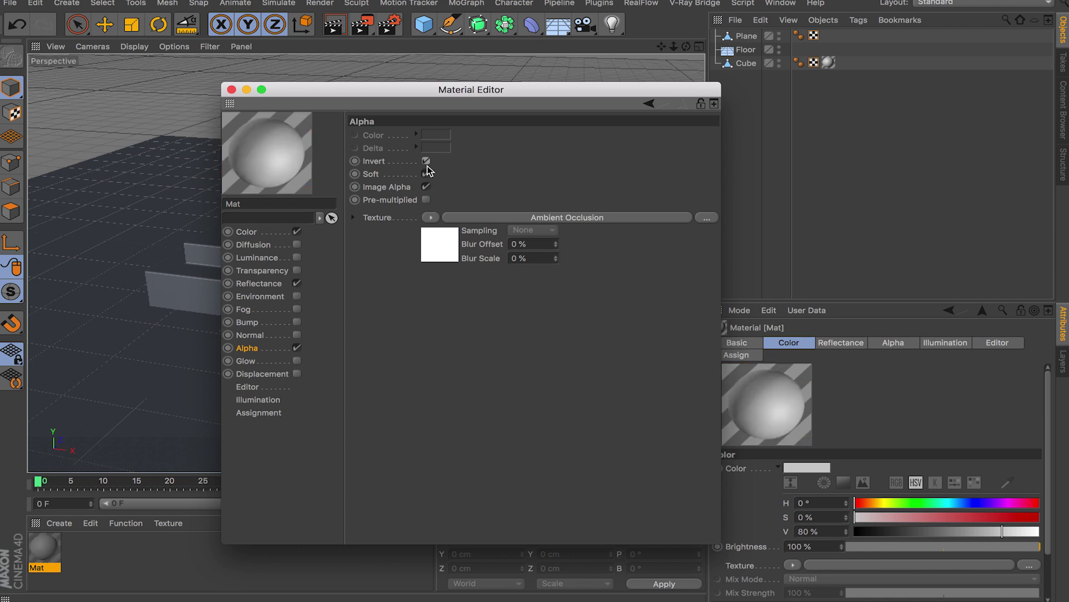
{"action": "left_click", "coordinate": [231, 90]}
{"action": "key", "text": "shift+r"}
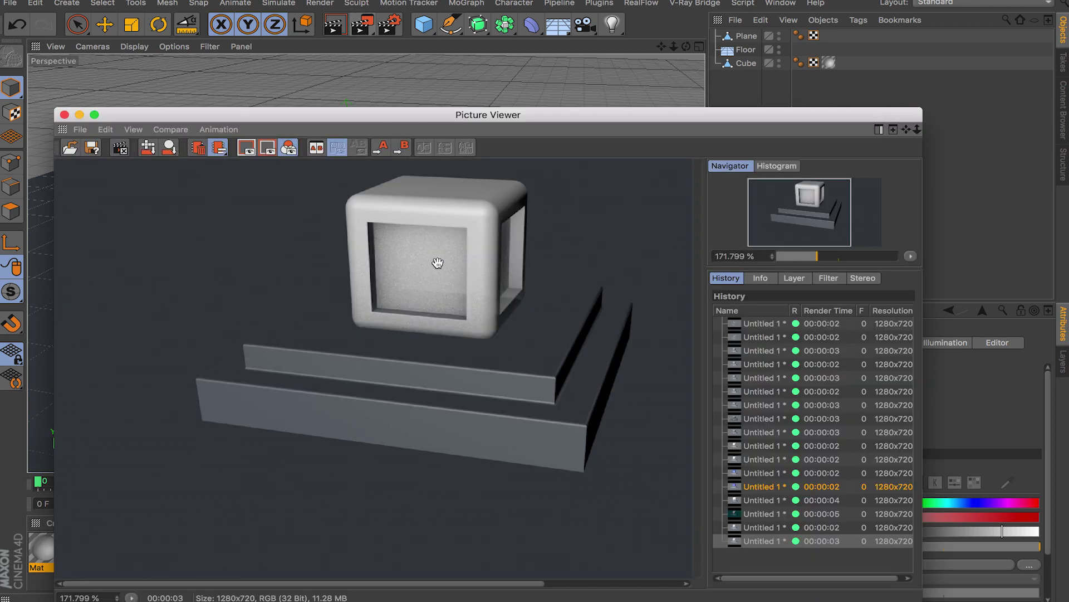
{"action": "scroll", "coordinate": [438, 263], "scroll_direction": "up", "scroll_amount": 3}
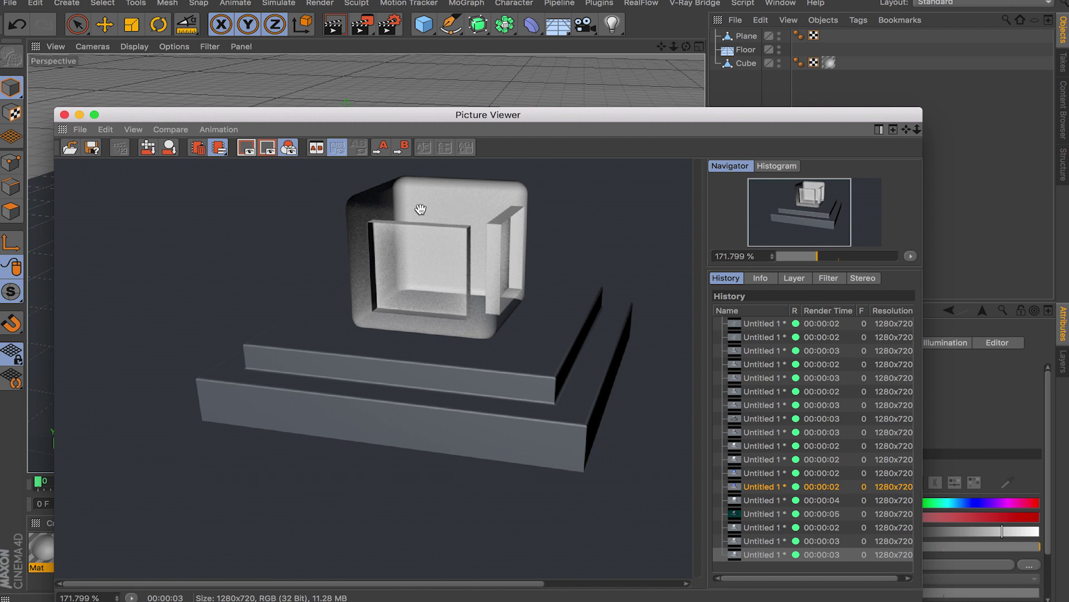
{"action": "left_click", "coordinate": [65, 115]}
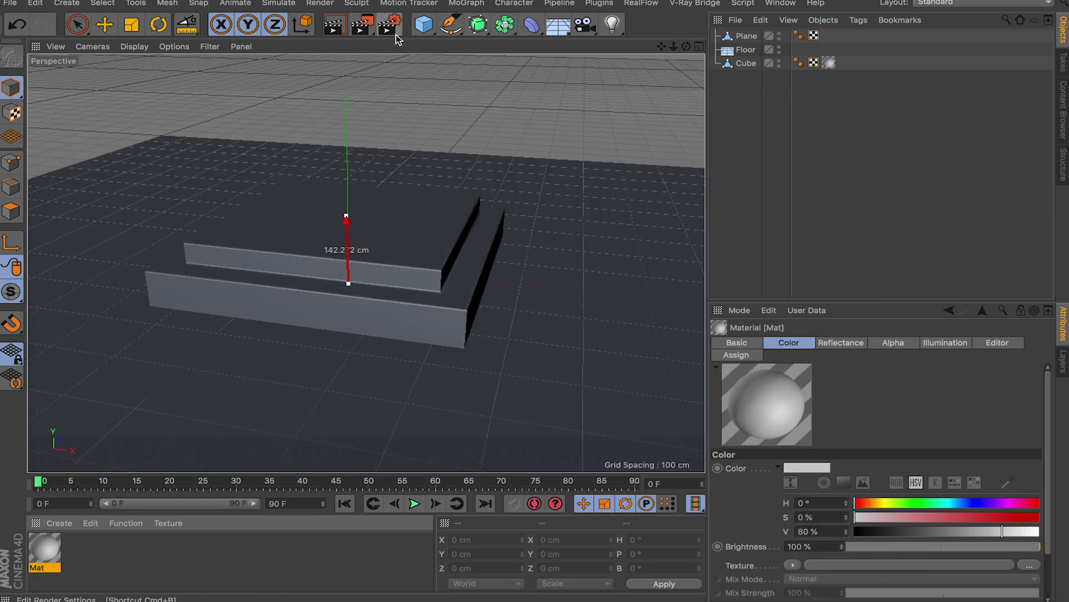
Remove the Mat texture tag from the cube and switch the Ambient Occlusion effect back on in the render settings
{"action": "left_click", "coordinate": [830, 62]}
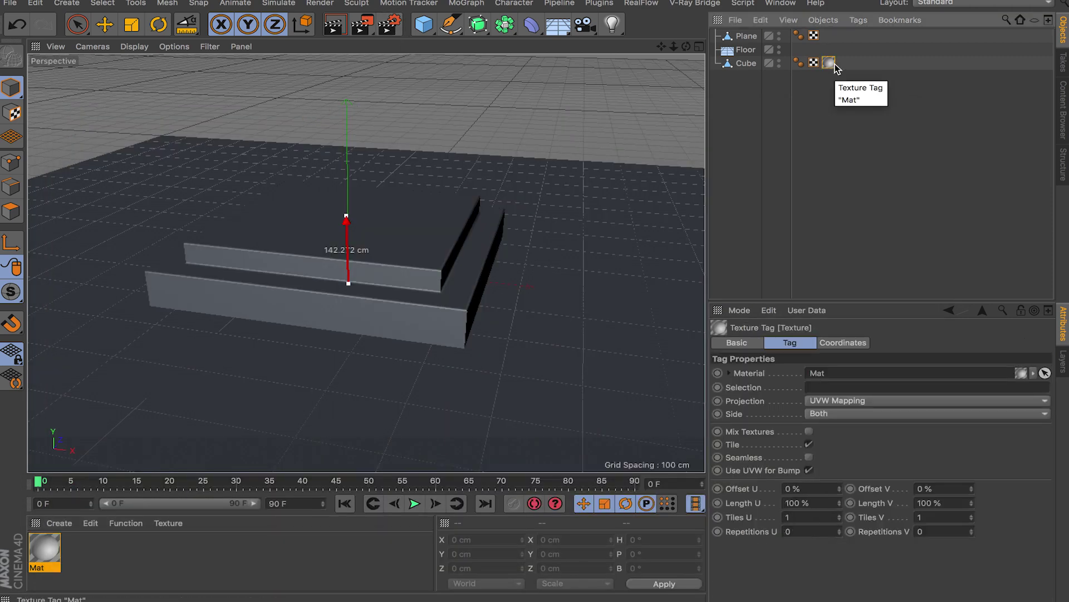
{"action": "key", "text": "Delete"}
{"action": "left_click", "coordinate": [393, 29]}
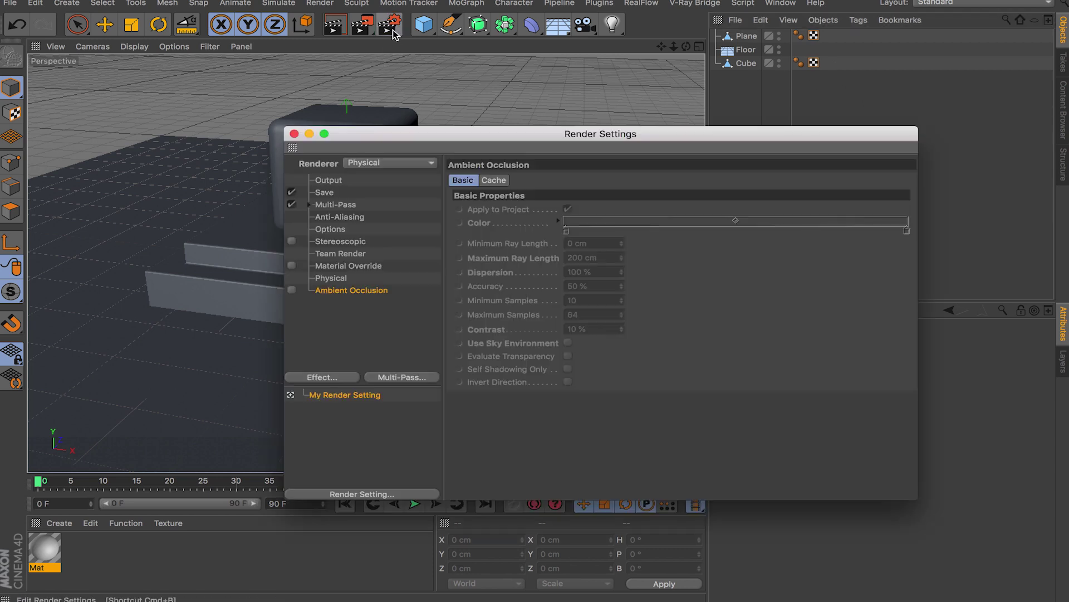
{"action": "left_click", "coordinate": [291, 290]}
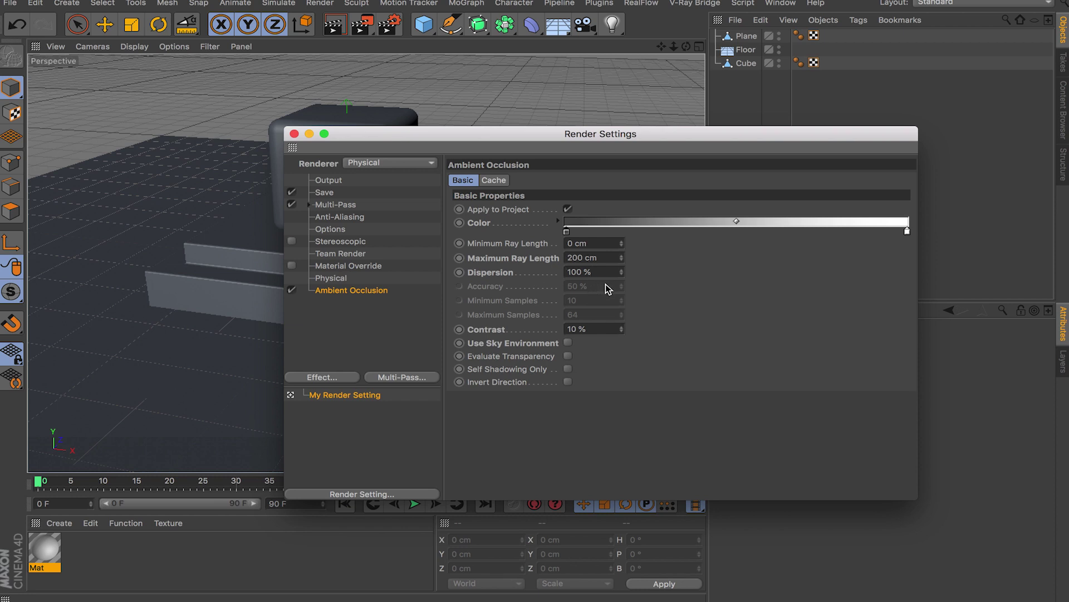
Inspect the Ambient Occlusion dispersion and toggle Self Shadowing Only on and back off
{"action": "left_click_drag", "start_coordinate": [602, 275], "coordinate": [508, 273]}
{"action": "left_click", "coordinate": [507, 272]}
{"action": "key", "text": "Return"}
{"action": "left_click", "coordinate": [569, 370]}
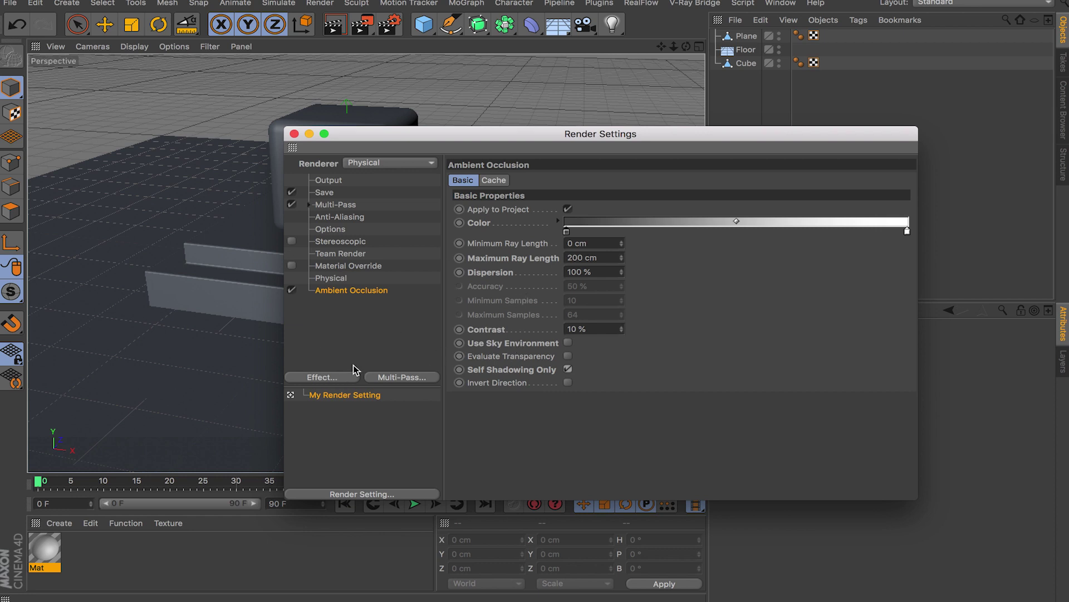
{"action": "left_click", "coordinate": [568, 368]}
Set the Physical renderer's Ambient Occlusion Subdivision (Max) to 4
{"action": "left_click", "coordinate": [345, 279]}
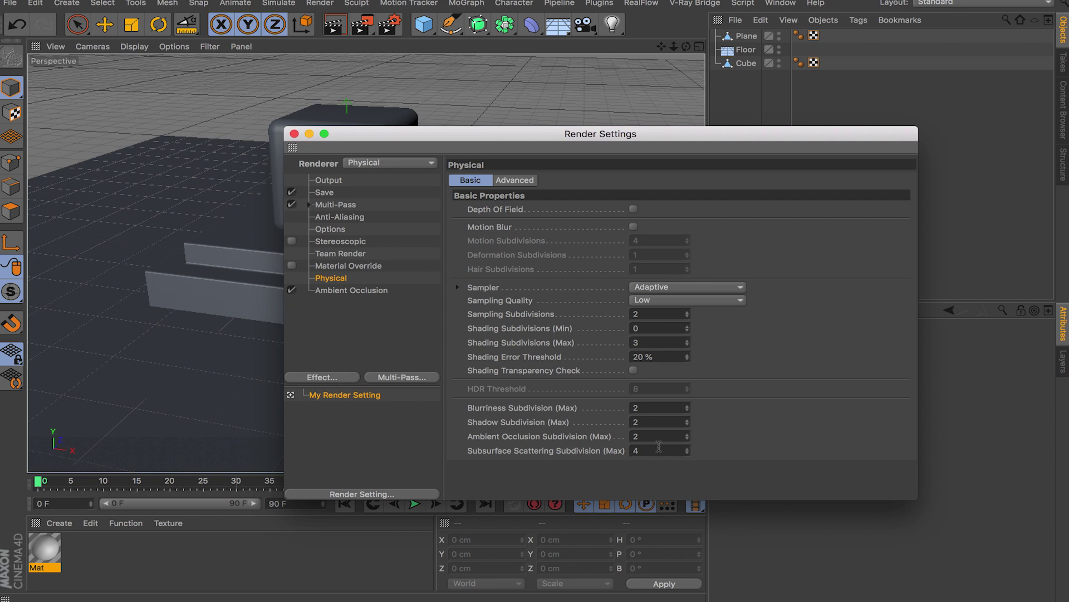
{"action": "type", "text": "4"}
{"action": "left_click", "coordinate": [646, 418]}
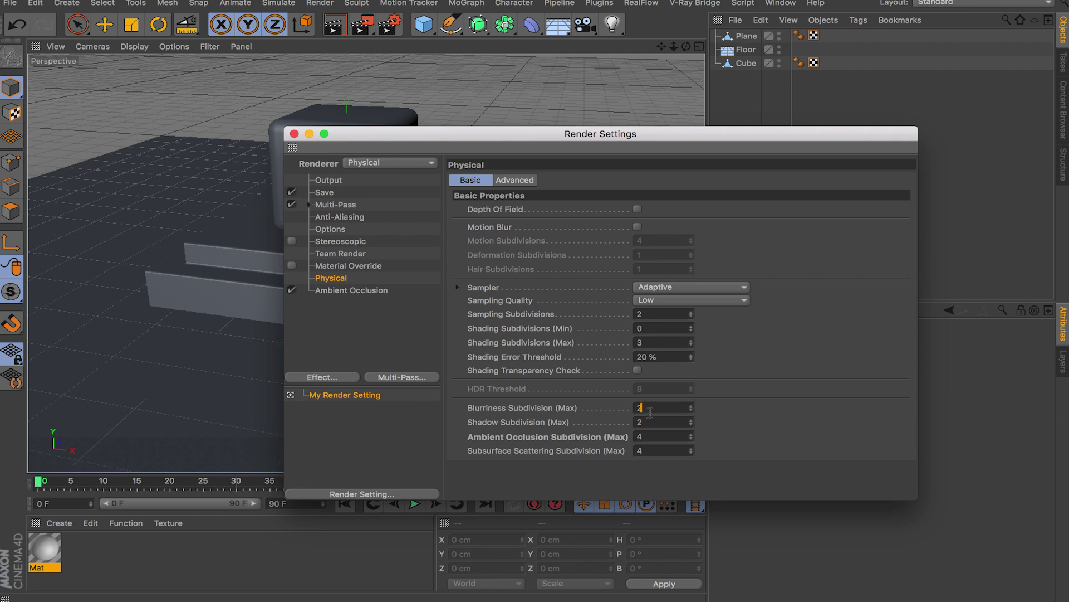